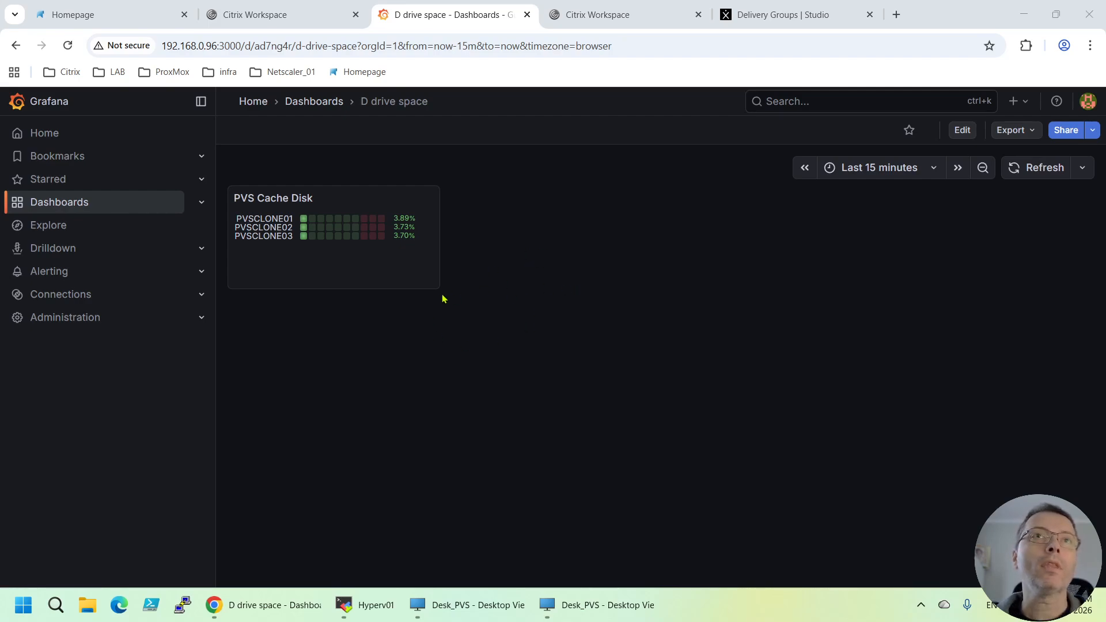
# - Switch to the pvsclone02 remote desktop and inspect the cache (D:) drive's free space and contents in File Explorer
pyautogui.moveTo(435, 294)
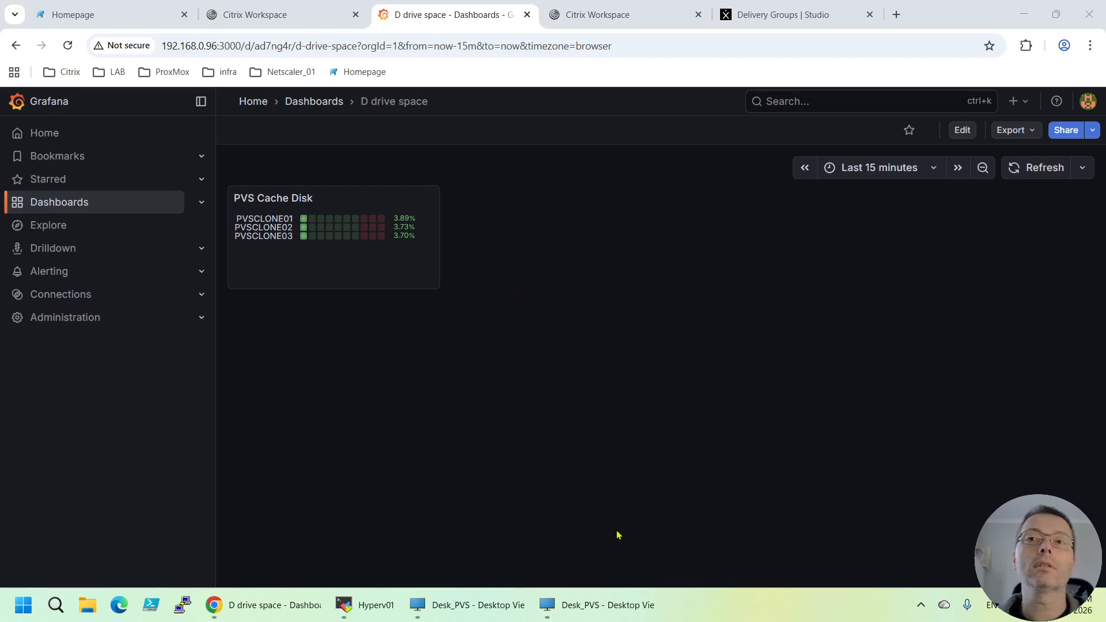
pyautogui.click(602, 606)
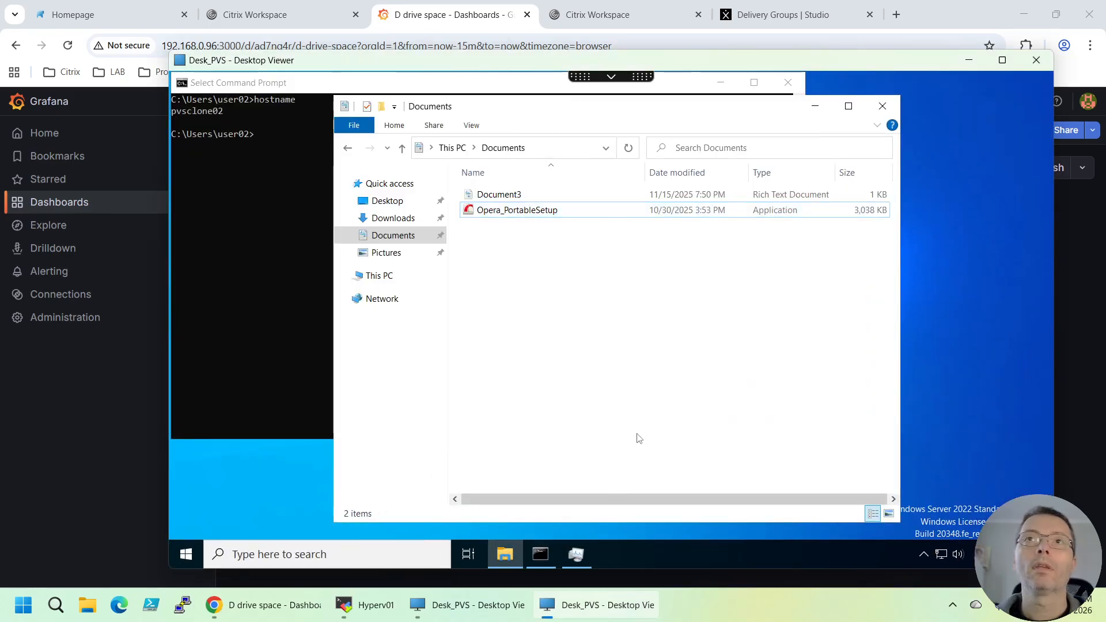
pyautogui.click(389, 273)
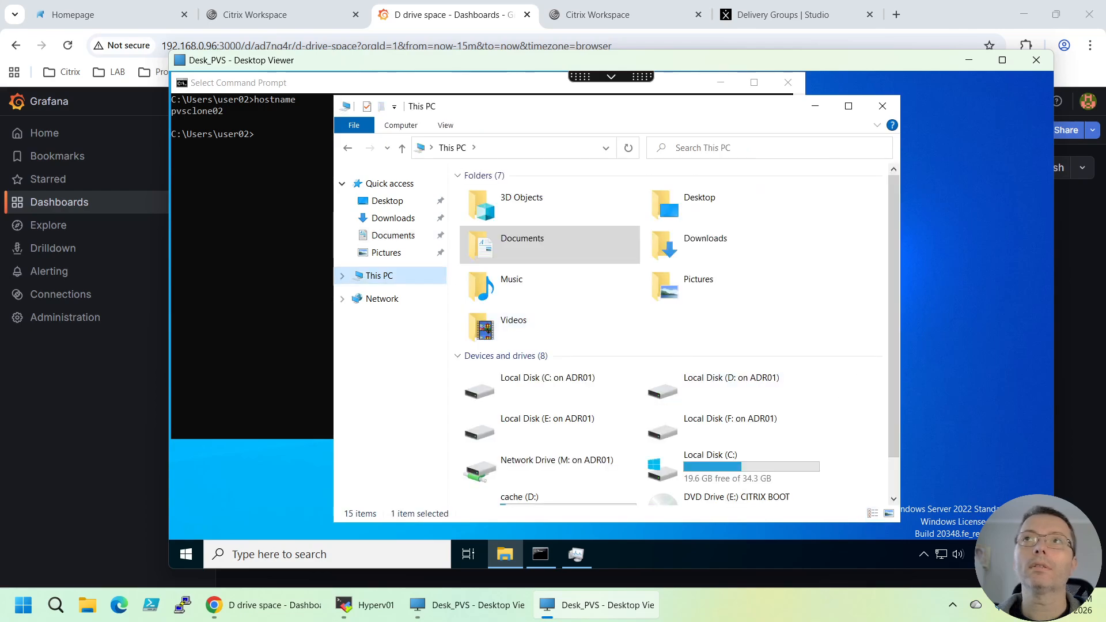
pyautogui.click(848, 106)
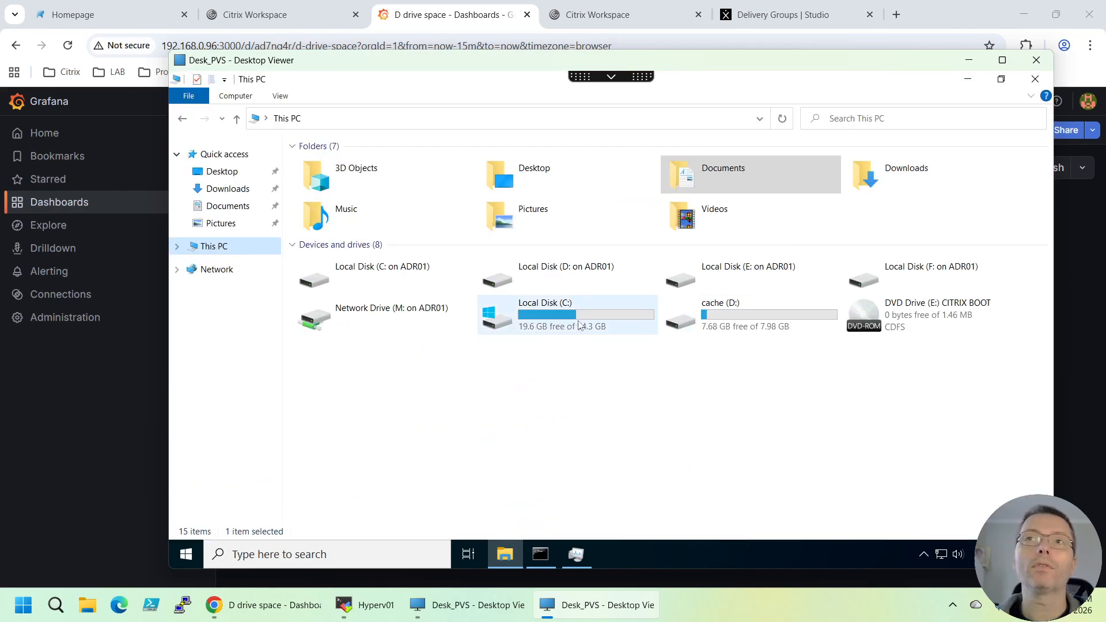
pyautogui.moveTo(721, 327)
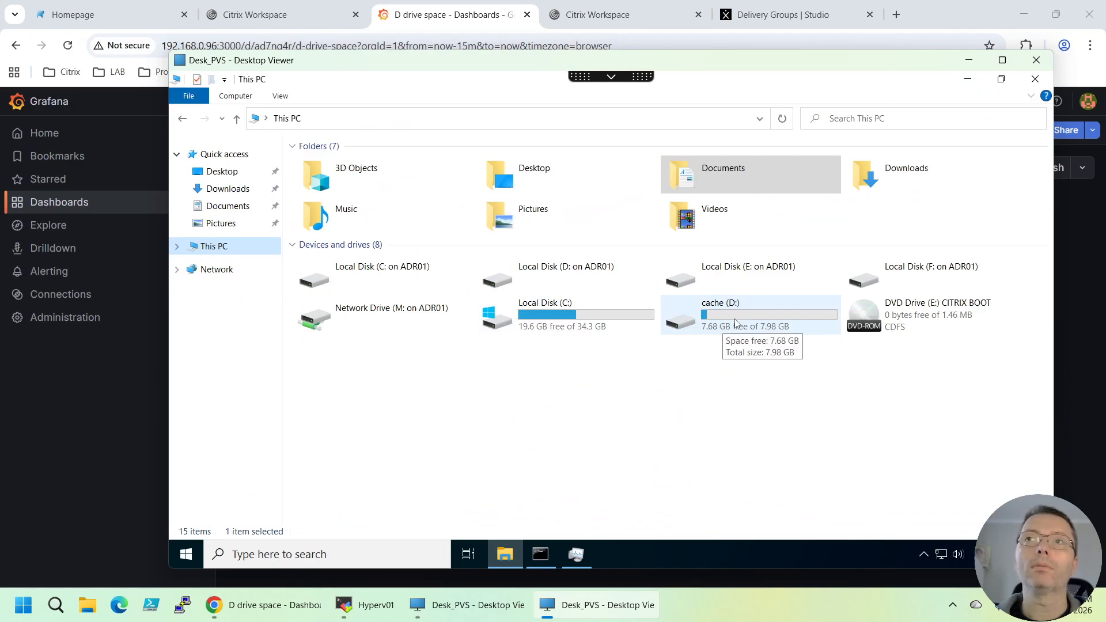
pyautogui.doubleClick(727, 327)
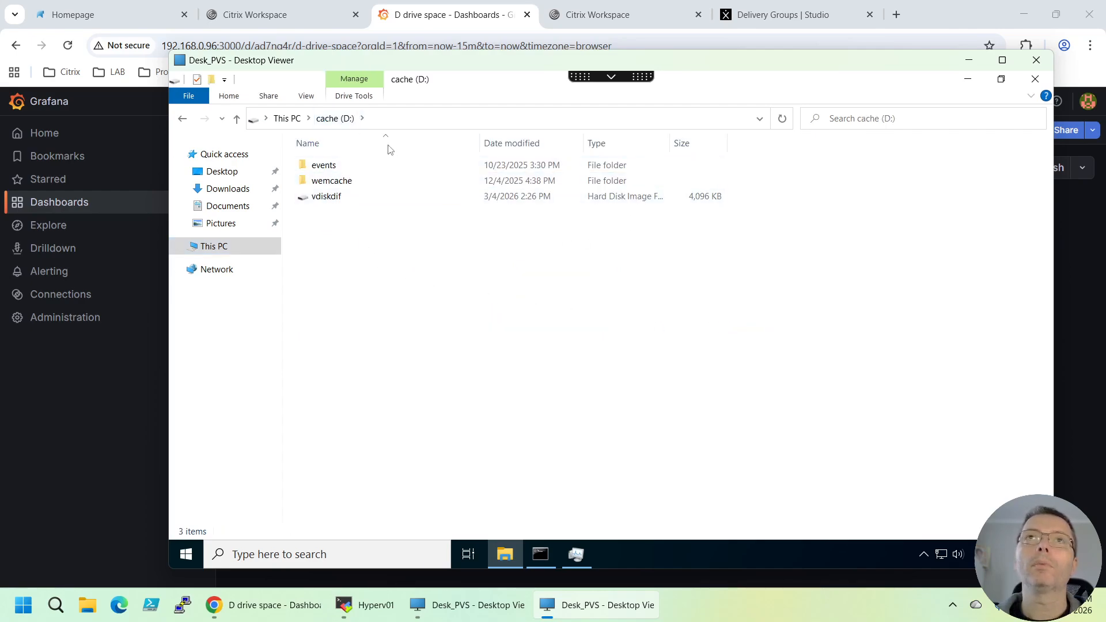
pyautogui.click(287, 118)
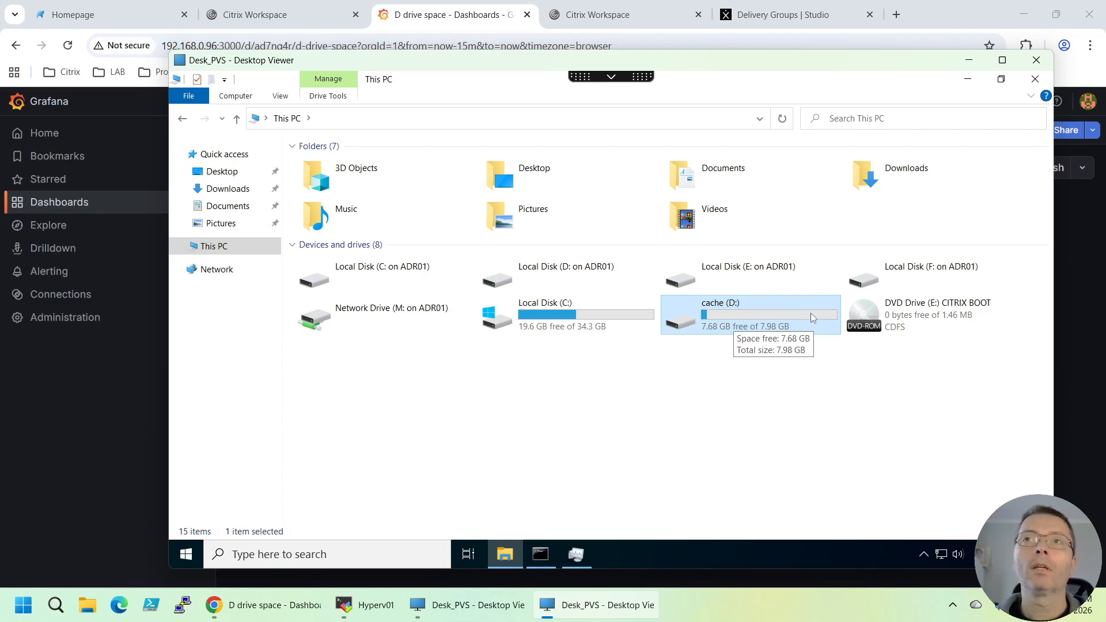
pyautogui.doubleClick(724, 330)
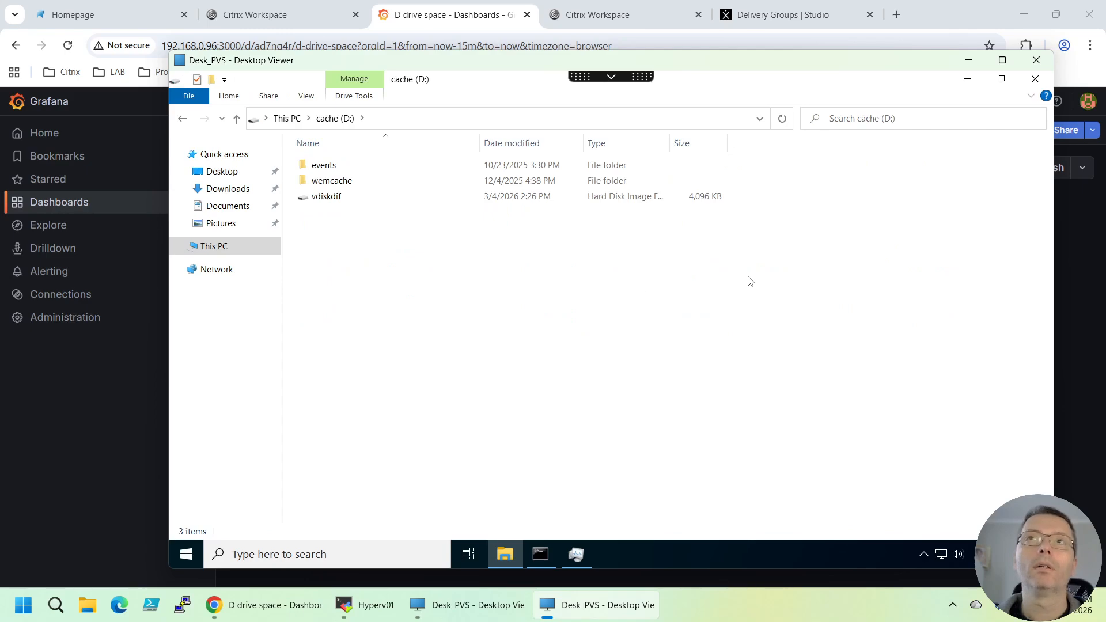
pyautogui.click(974, 66)
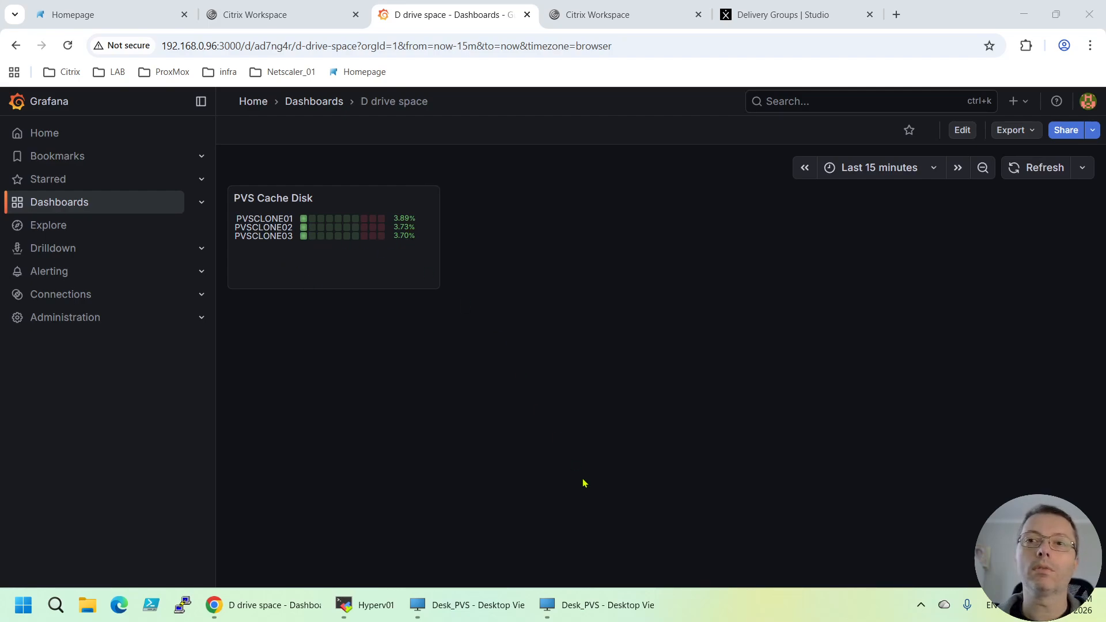
# - Return to the remote desktop and check the machine's hostname in the existing Command Prompt window
pyautogui.click(586, 604)
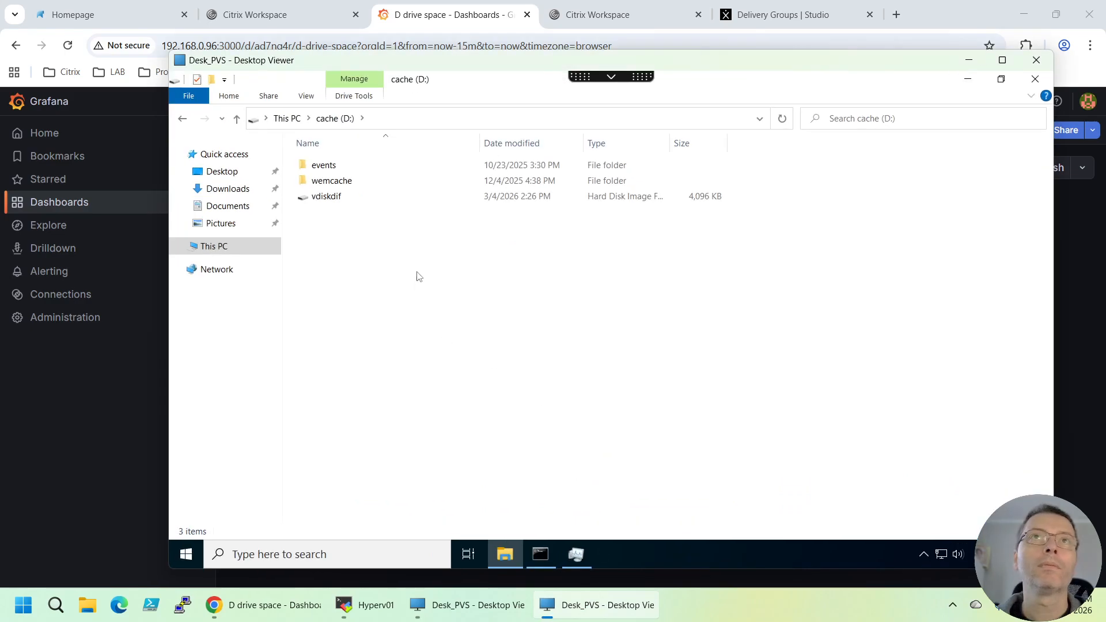
pyautogui.click(540, 555)
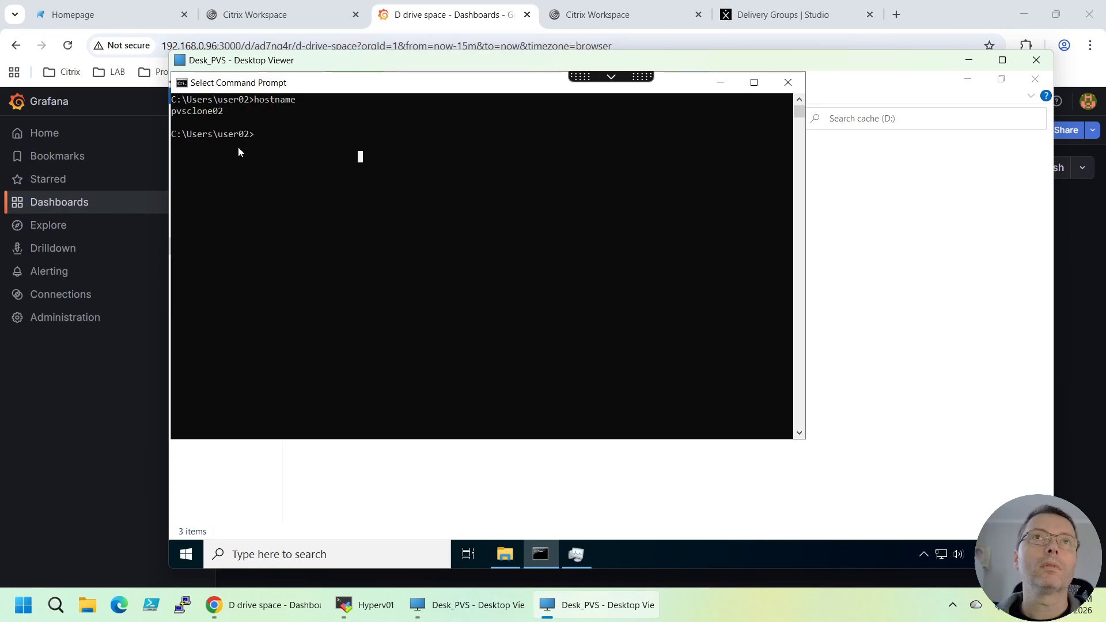
pyautogui.click(720, 82)
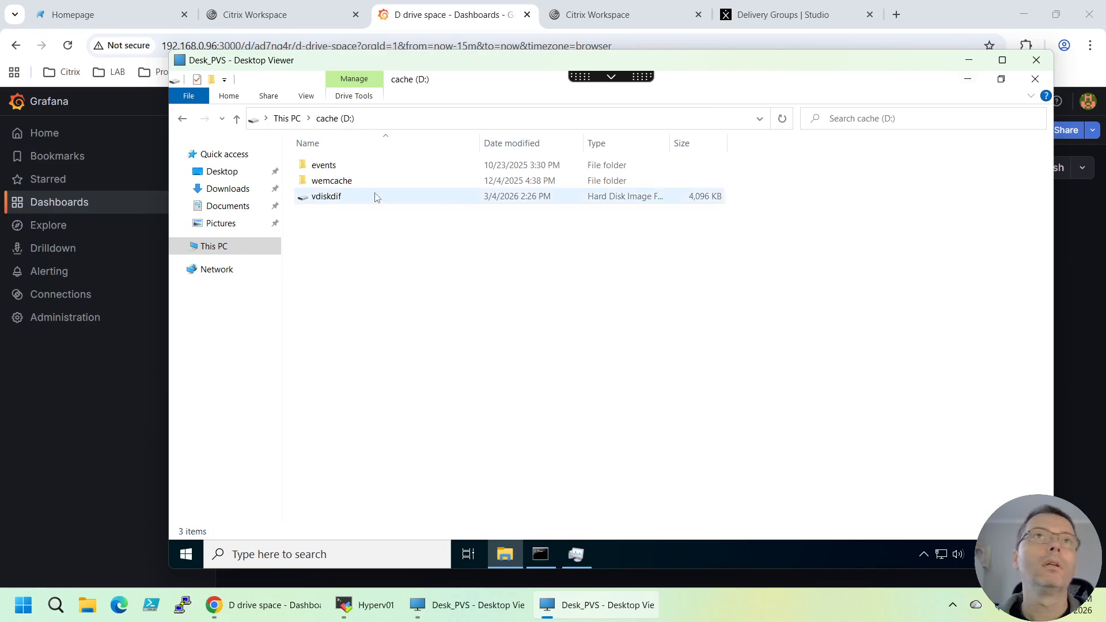
# - Launch Opera_PortableSetup from the Documents folder and allow it to run despite the security warning
pyautogui.click(211, 210)
pyautogui.click(343, 182)
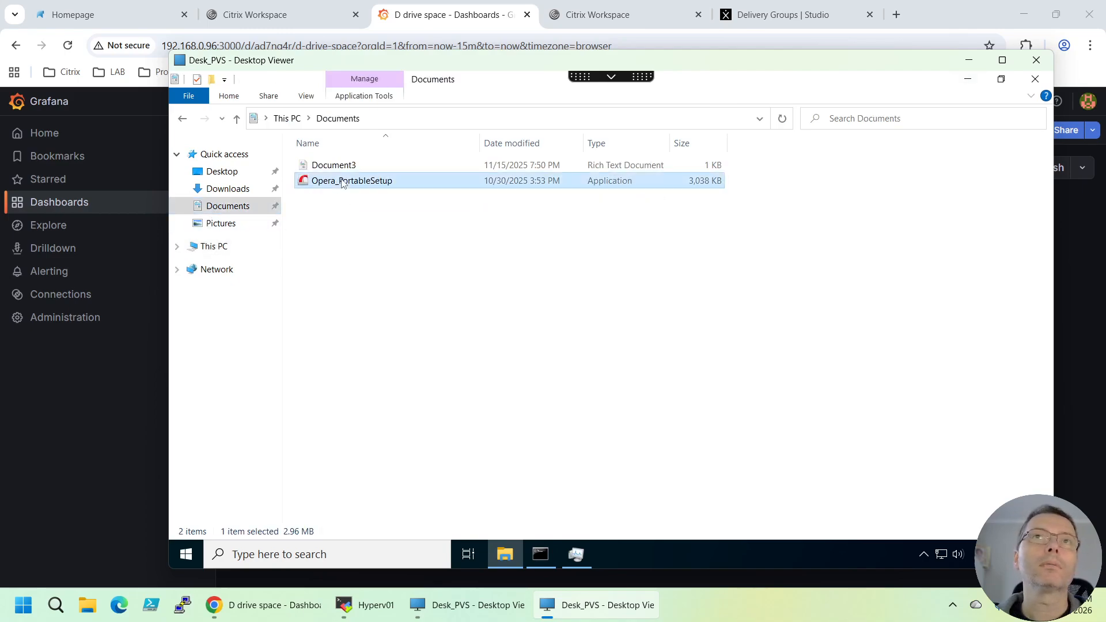
pyautogui.doubleClick(358, 188)
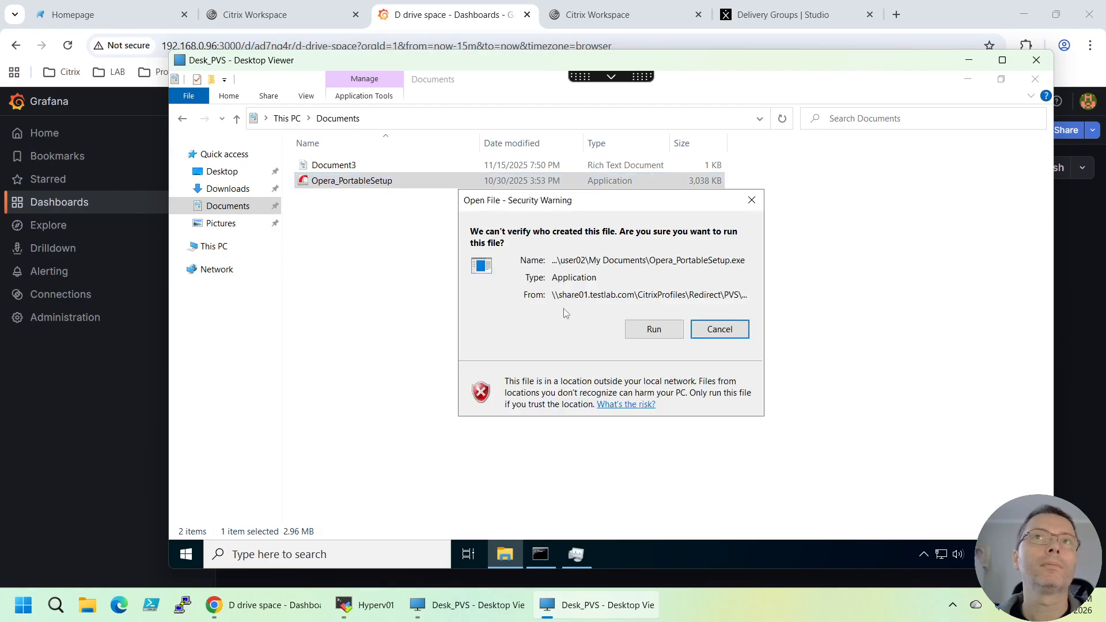
pyautogui.click(653, 329)
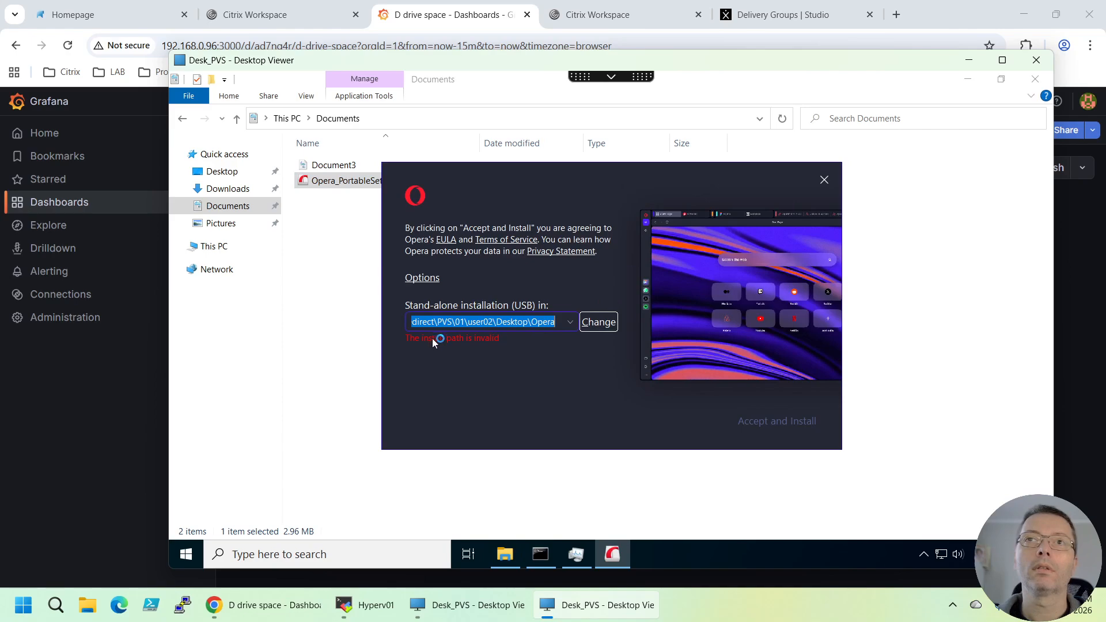
# - Browse for a different Opera installation location and select Local Disk (C:) under This PC
pyautogui.click(588, 329)
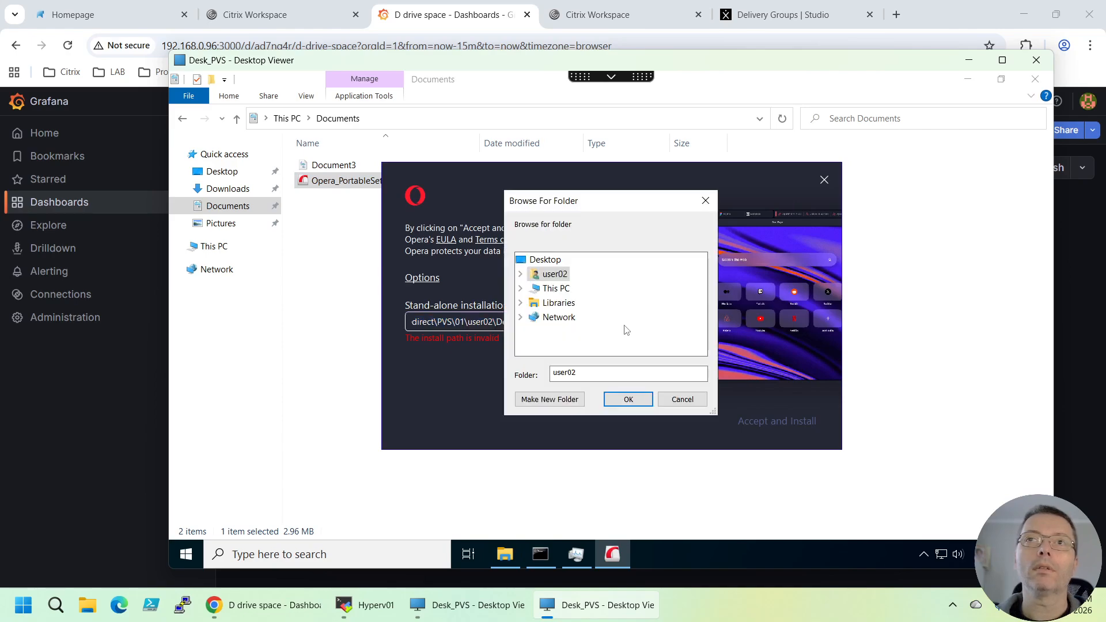
pyautogui.click(553, 289)
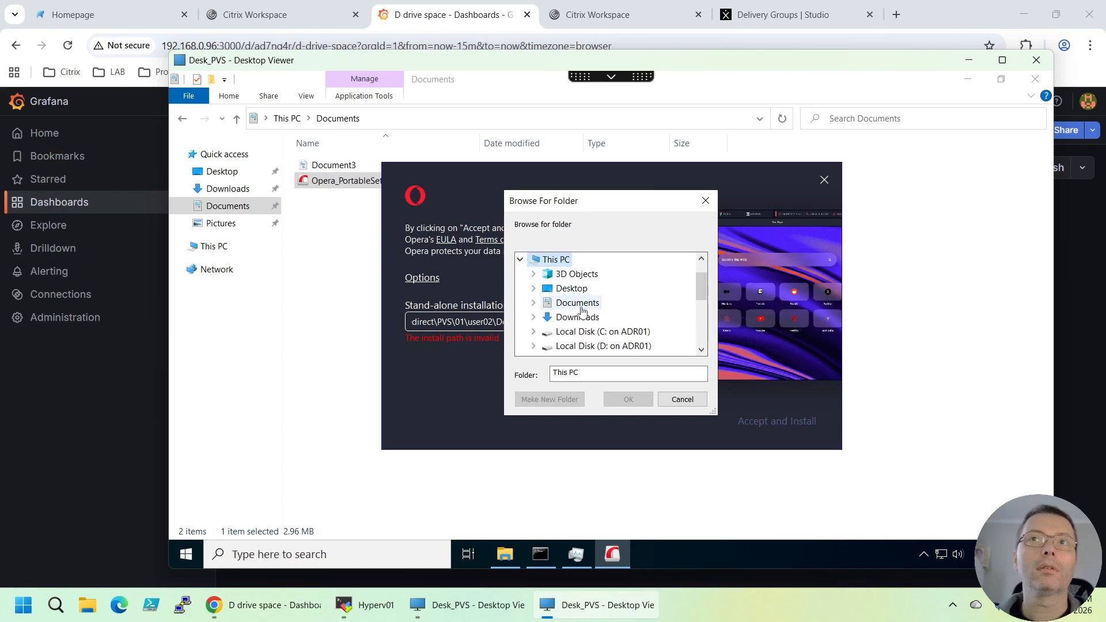
pyautogui.scroll(-1, 599, 311)
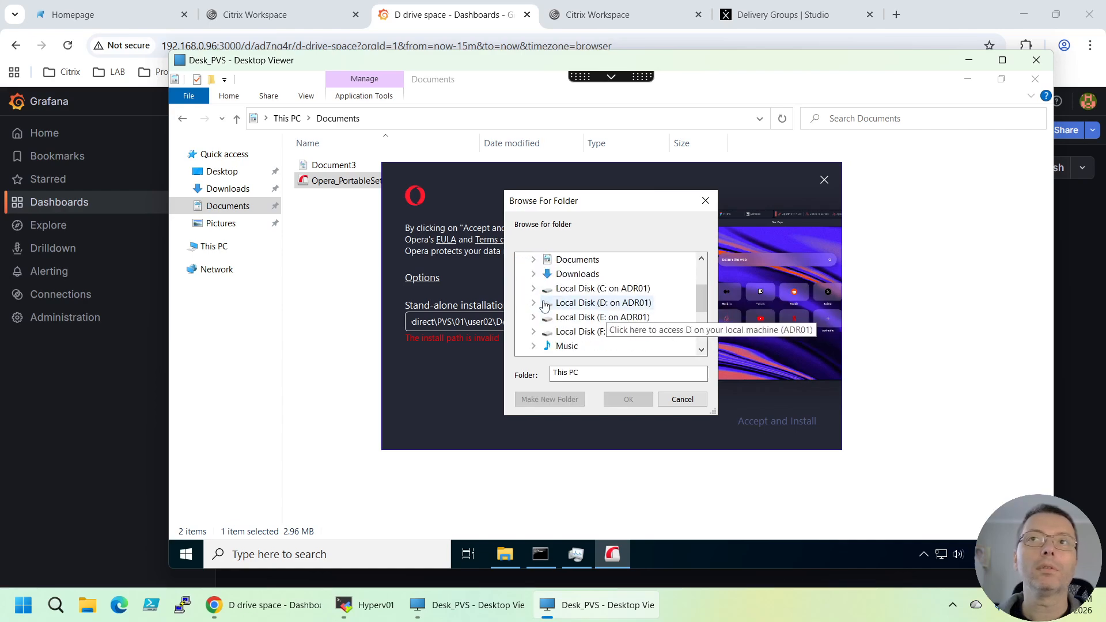
pyautogui.scroll(-1, 594, 320)
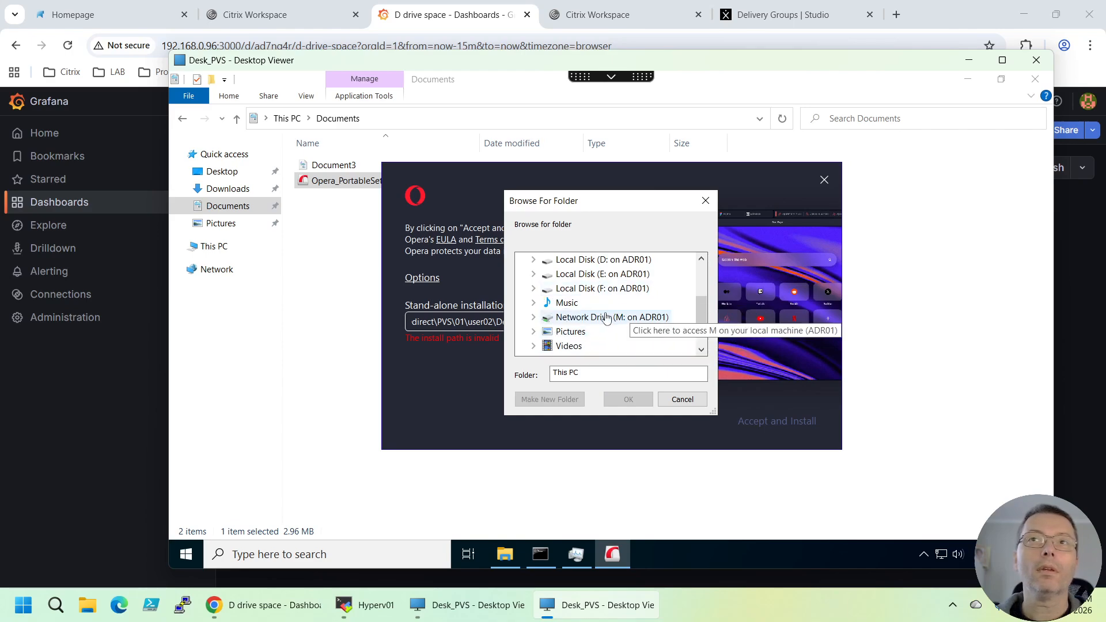
pyautogui.scroll(1, 641, 314)
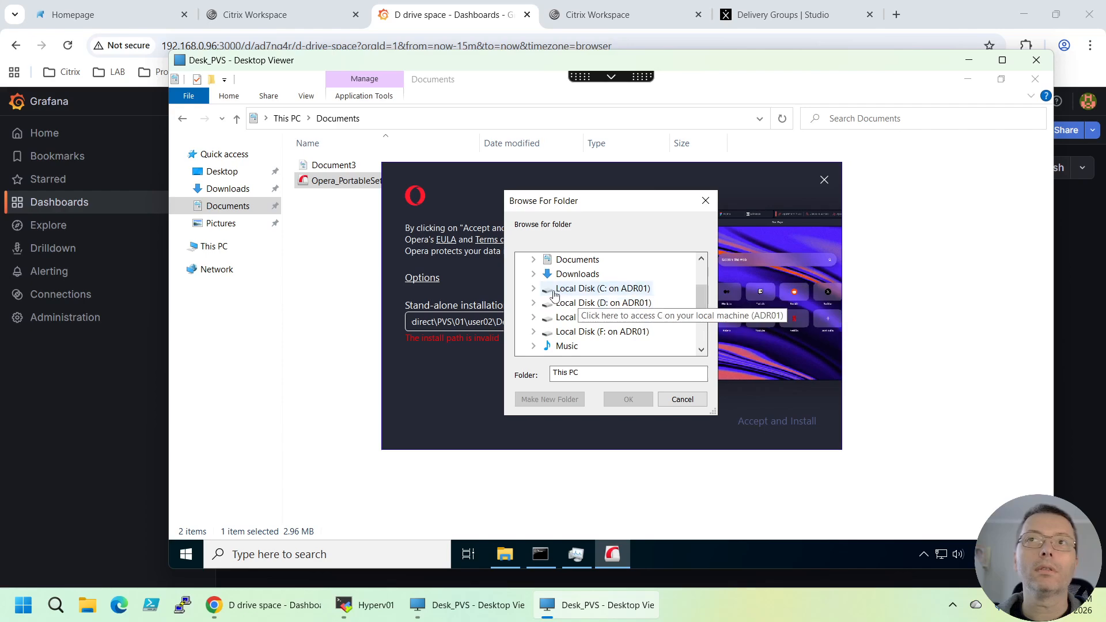
pyautogui.scroll(2, 594, 329)
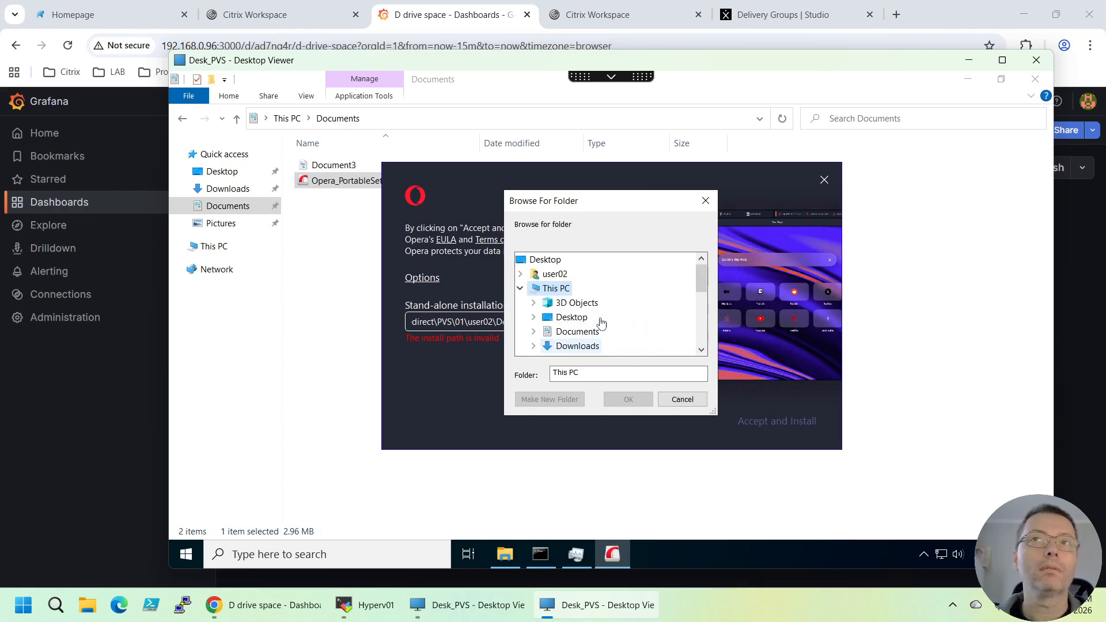
pyautogui.scroll(-2, 574, 318)
pyautogui.scroll(-2, 568, 313)
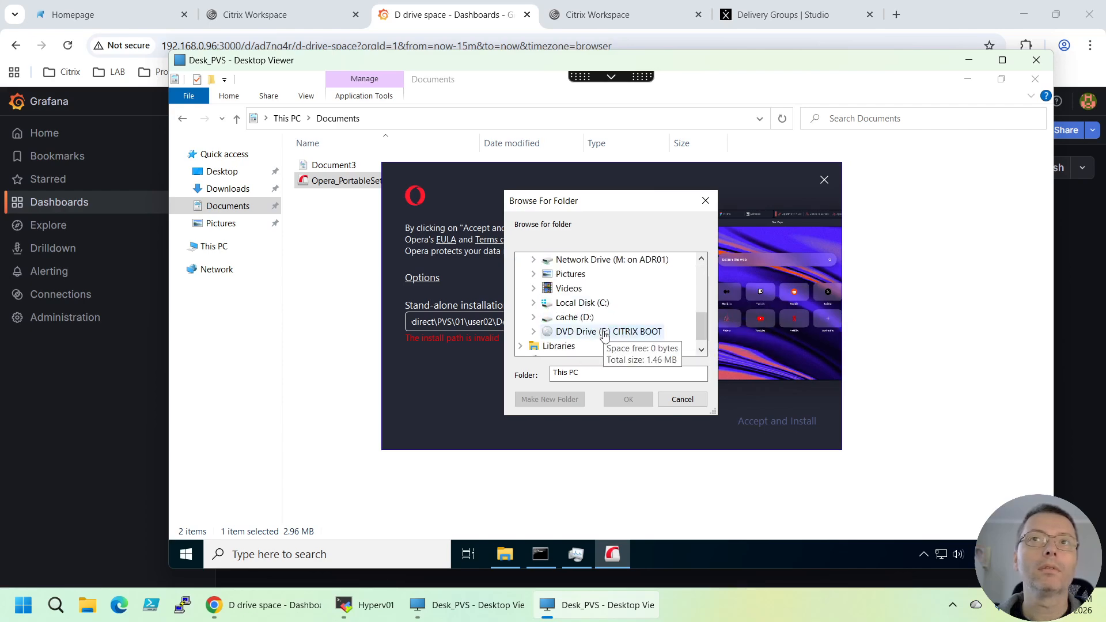
pyautogui.click(576, 302)
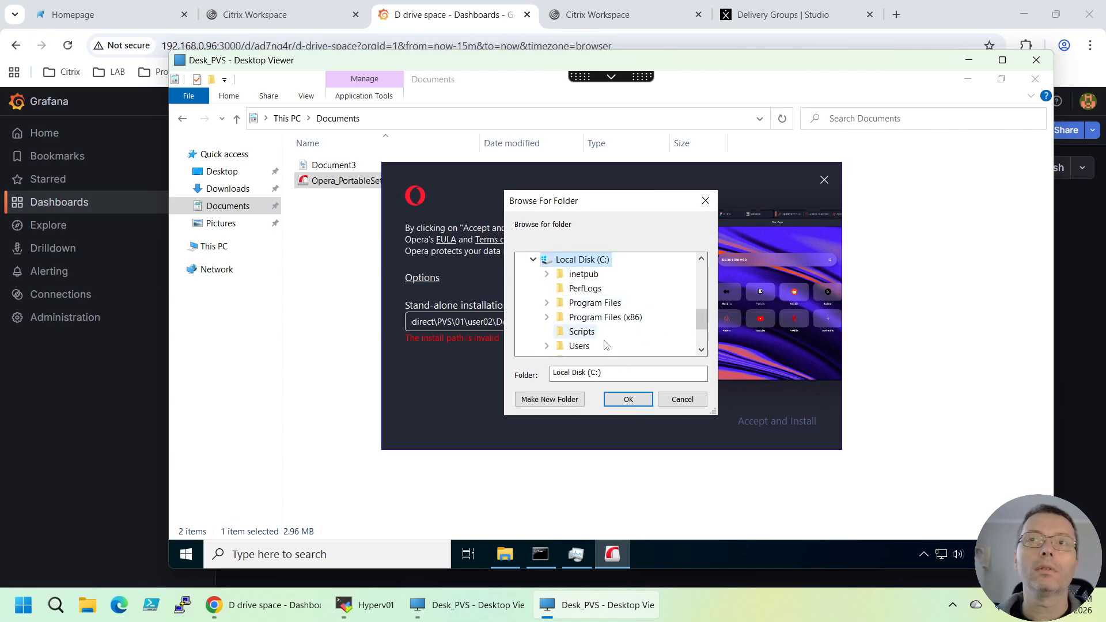
# - Create a folder named opera on the C: drive and set it as the stand-alone installation path
pyautogui.click(576, 398)
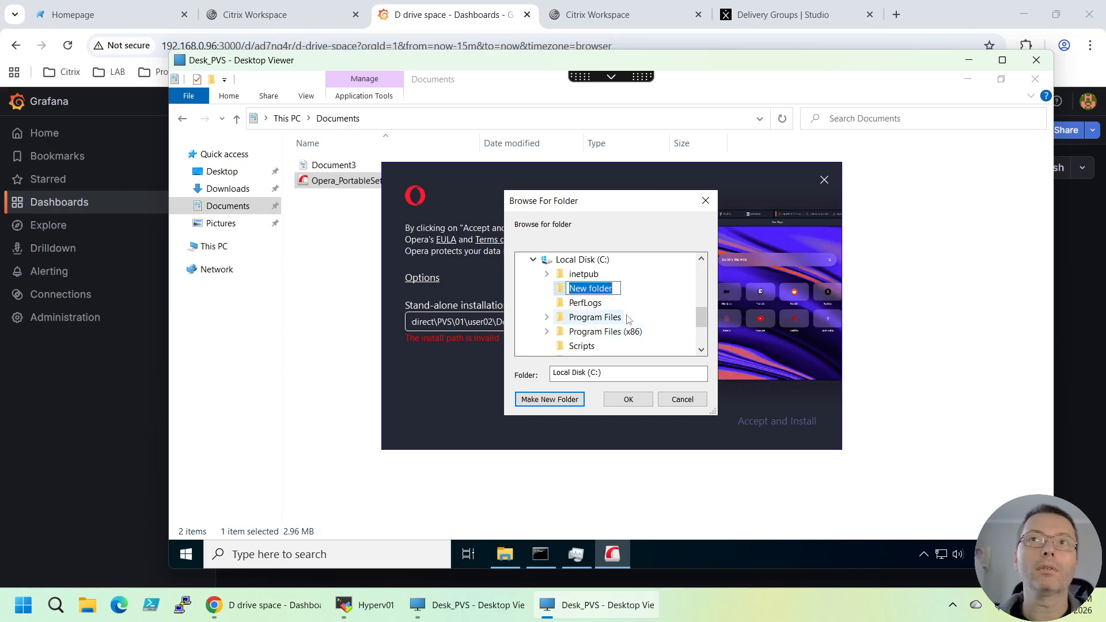
pyautogui.write('opera')
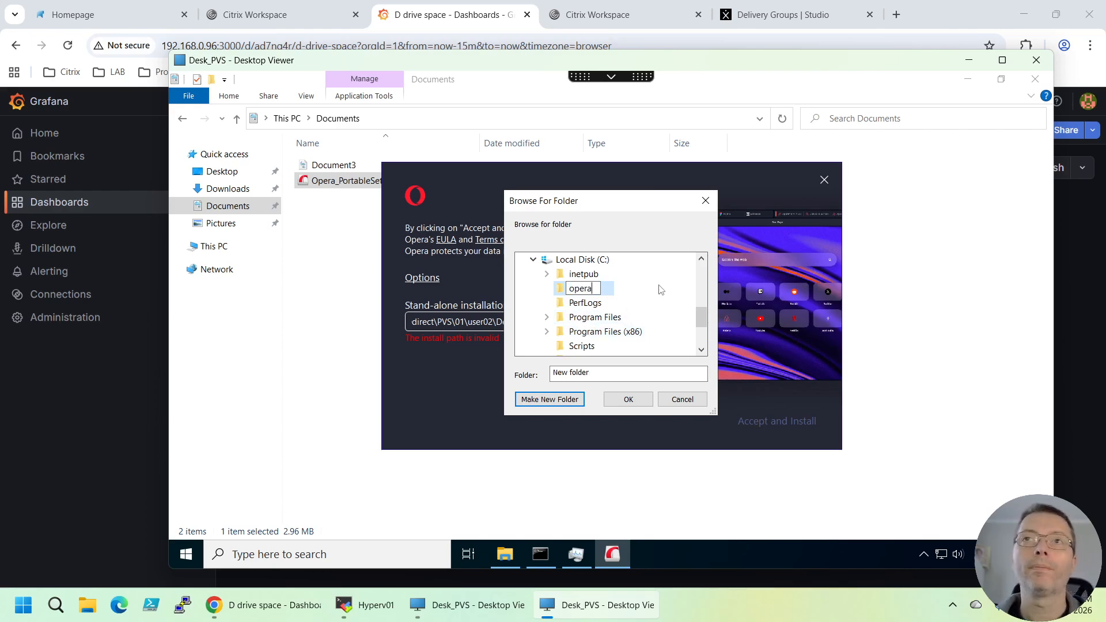
pyautogui.press('Return')
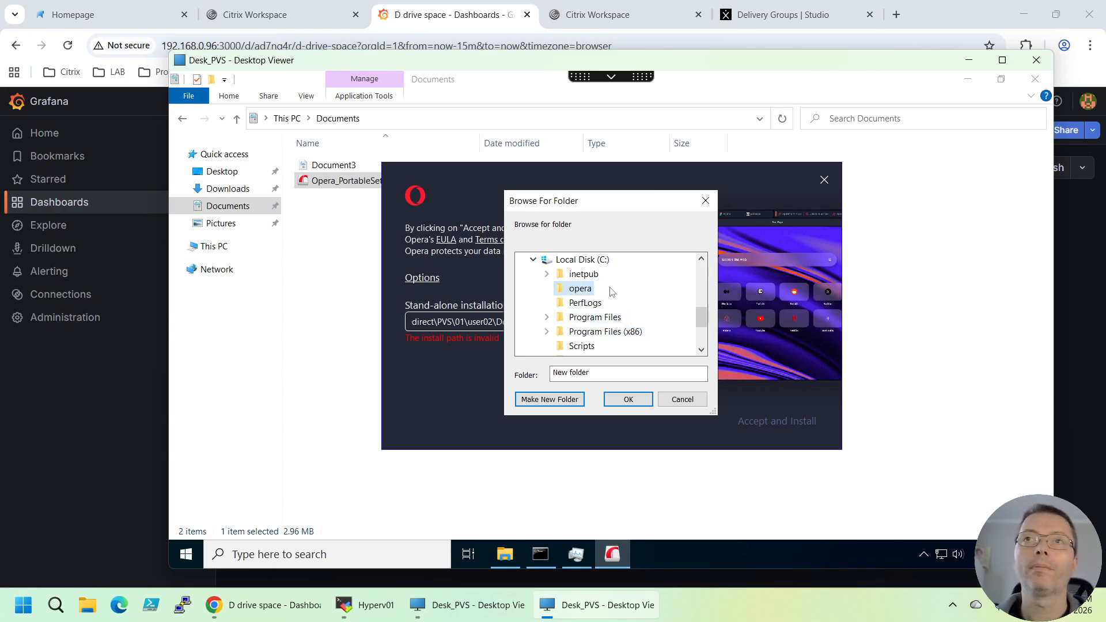
pyautogui.click(581, 298)
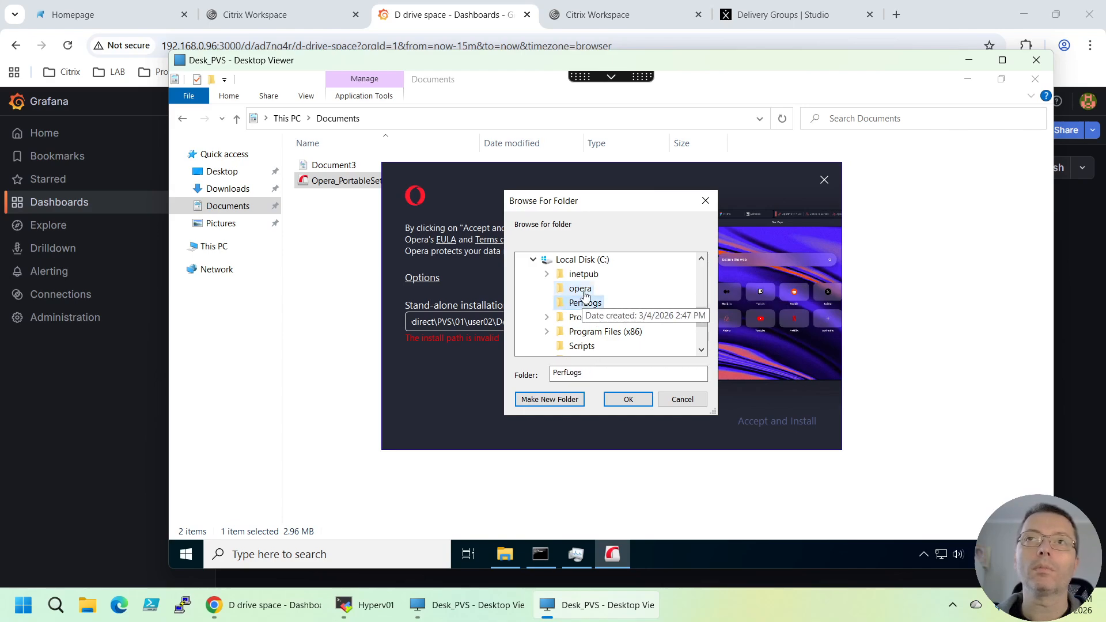
pyautogui.click(582, 292)
pyautogui.click(615, 398)
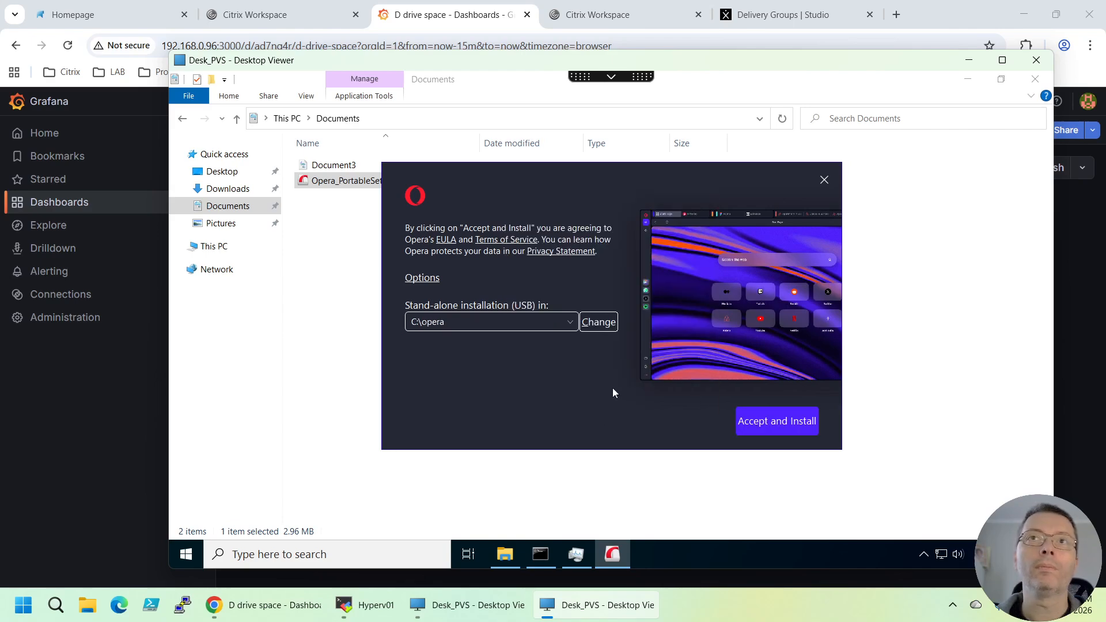
# - Accept Opera's license terms and data collection to start the installation in C:\opera
pyautogui.click(765, 416)
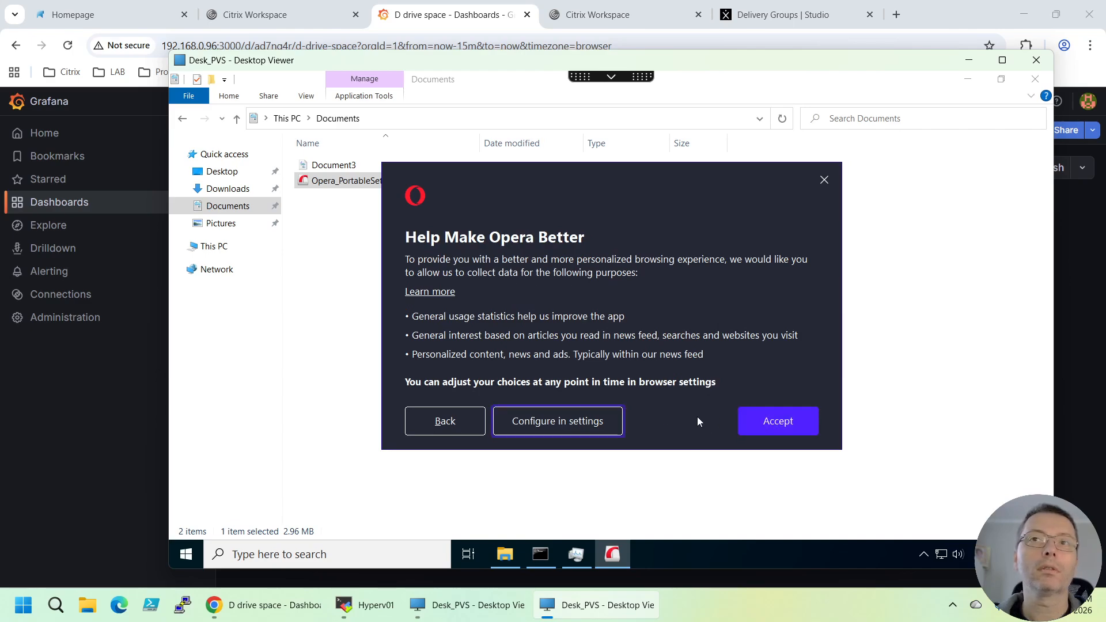
pyautogui.click(763, 425)
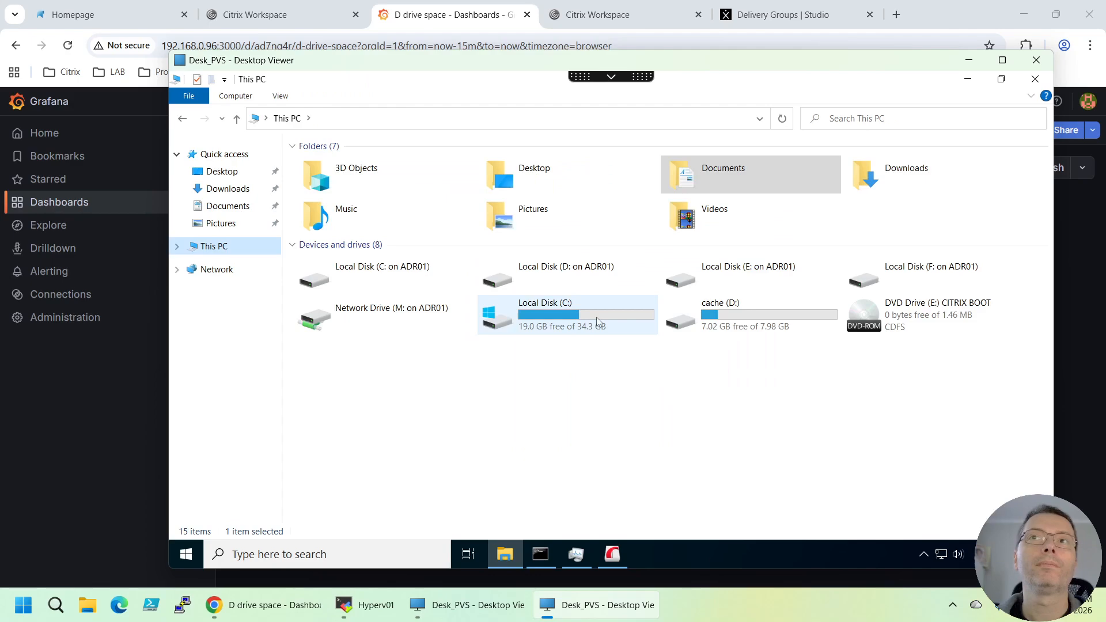
# - Open the cache (D:) drive again and check the size of the vdiskdif file
pyautogui.doubleClick(743, 327)
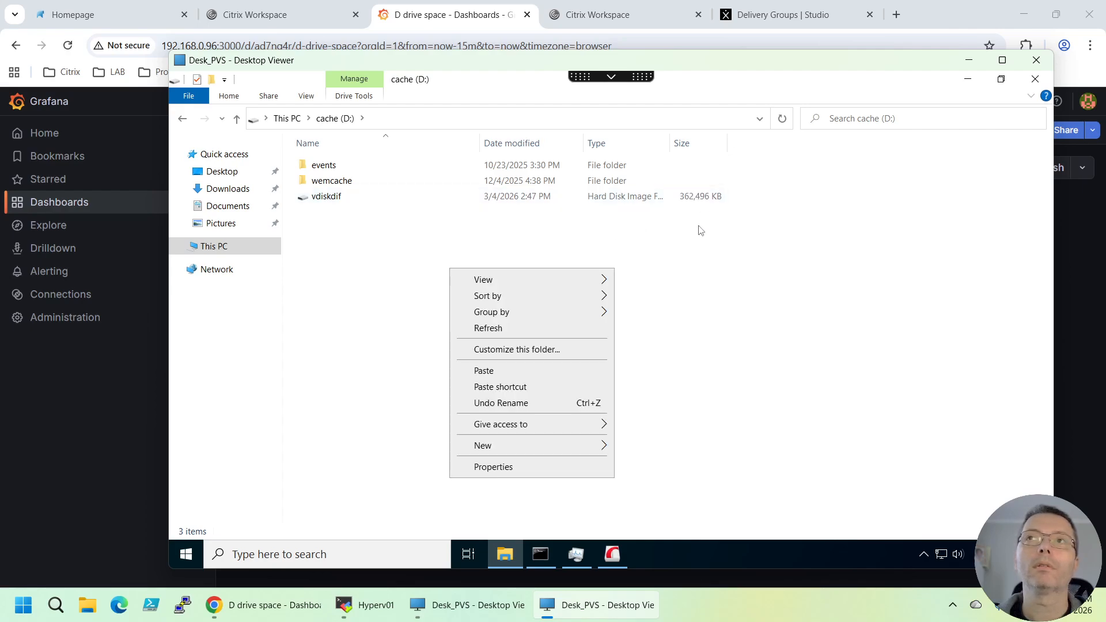
pyautogui.click(720, 286)
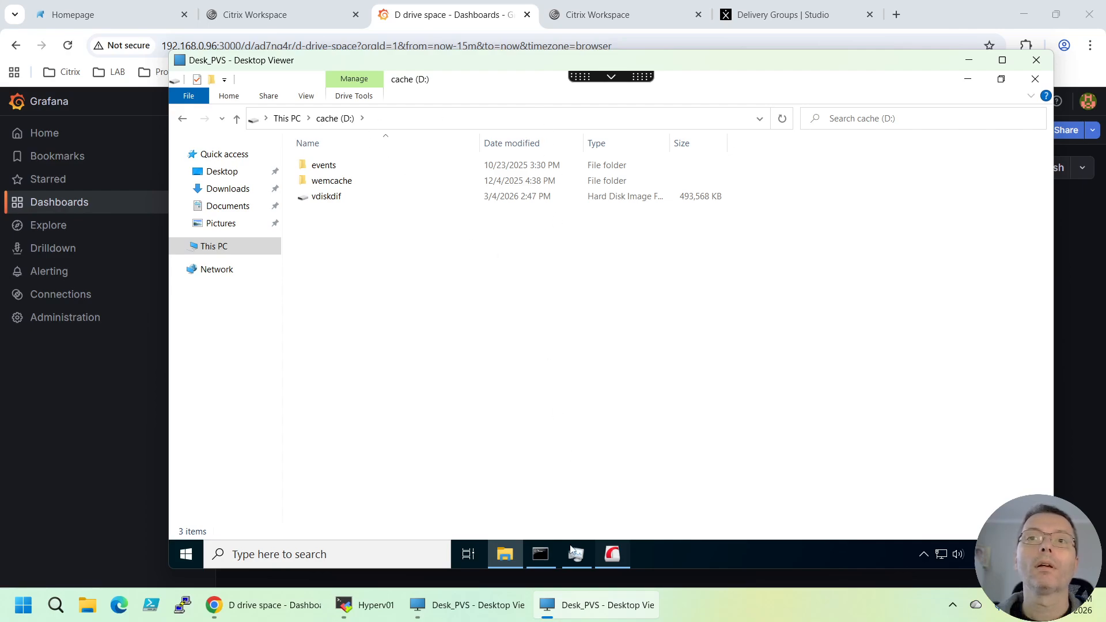
# - Switch back to the Grafana D drive space dashboard and refresh the PVS Cache Disk panel
pyautogui.moveTo(493, 65); pyautogui.dragTo(455, 66)
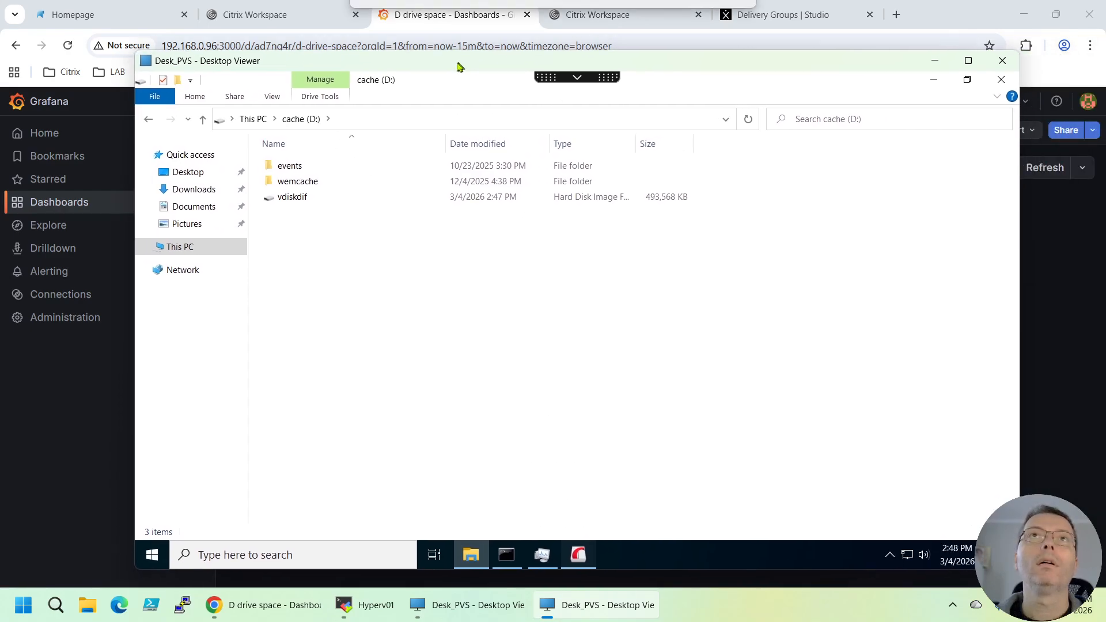
pyautogui.click(57, 405)
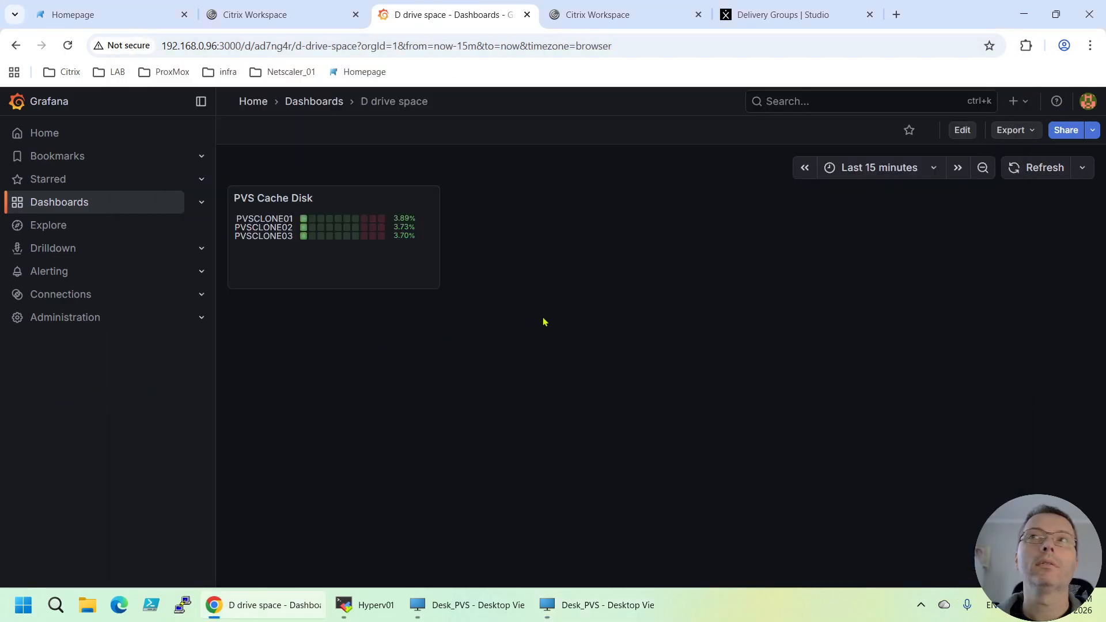
pyautogui.click(1048, 171)
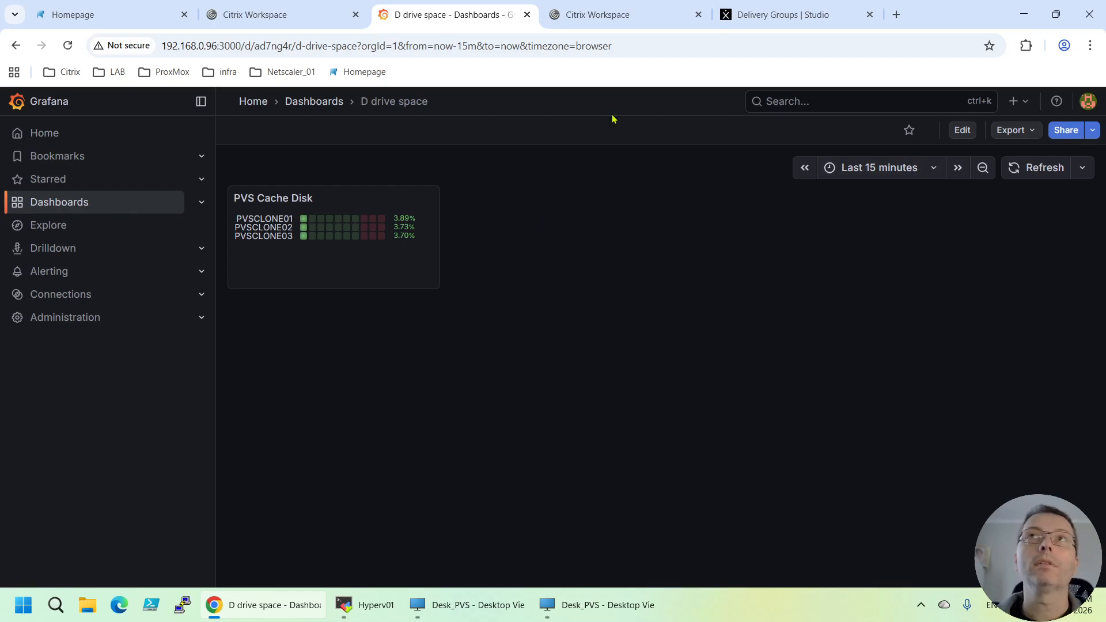
# - Switch to the Citrix Desk_PVS desktop and open the Scripts folder on Local Disk (C:)
pyautogui.click(576, 605)
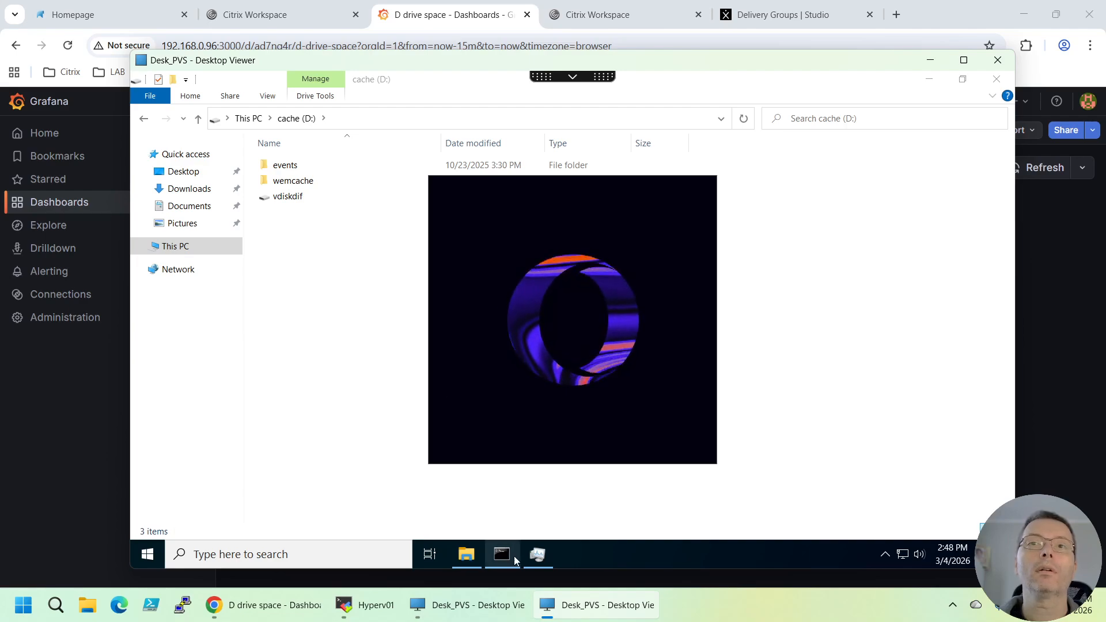
pyautogui.click(179, 248)
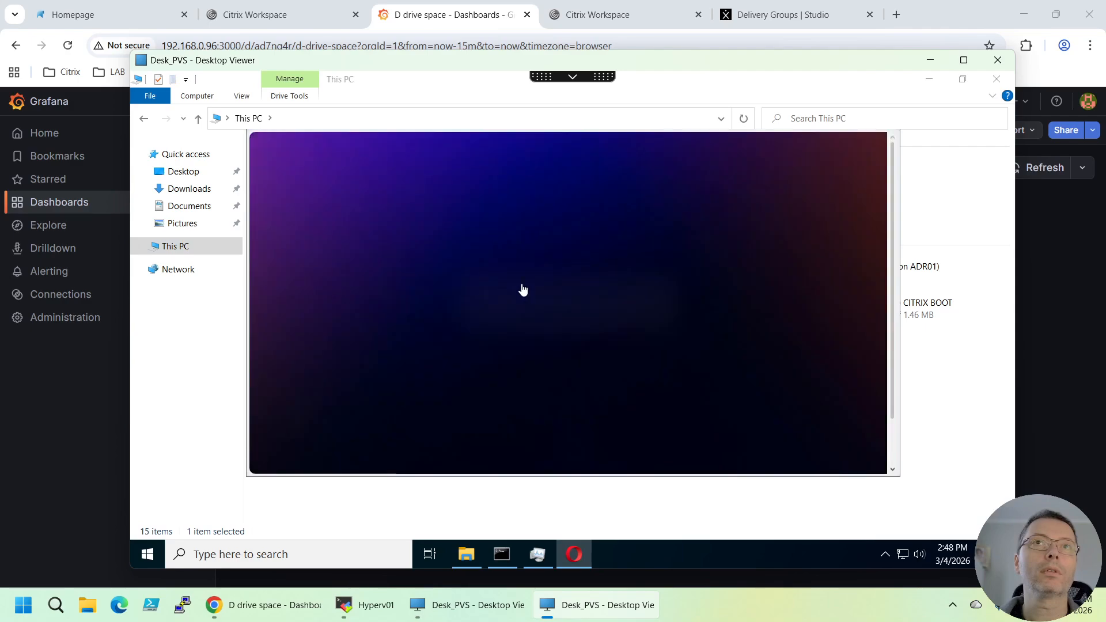
pyautogui.click(177, 325)
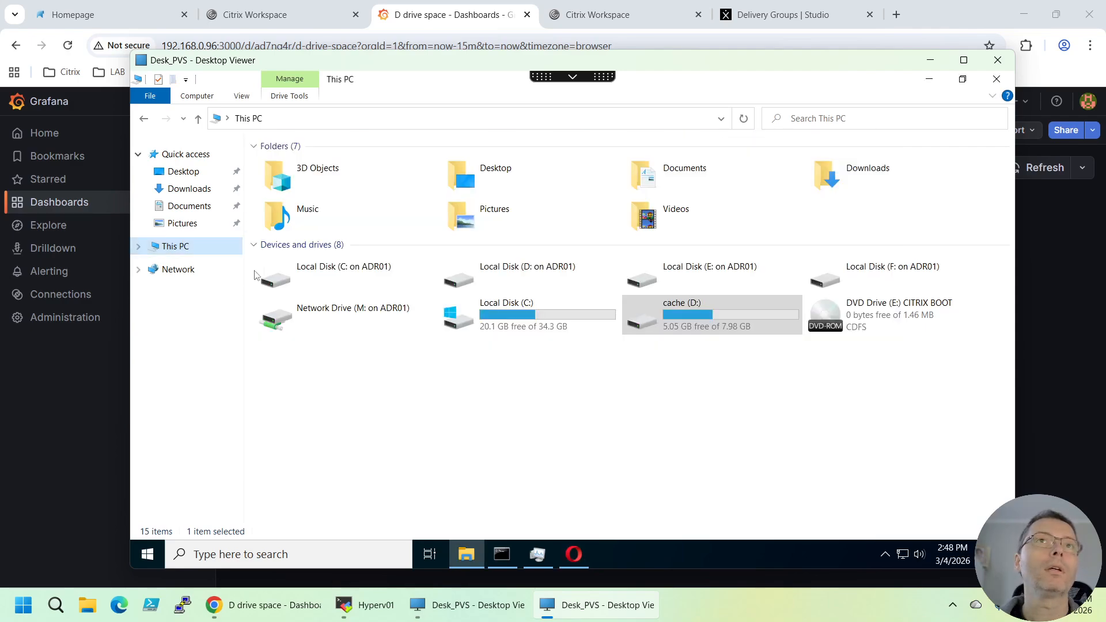
pyautogui.doubleClick(513, 306)
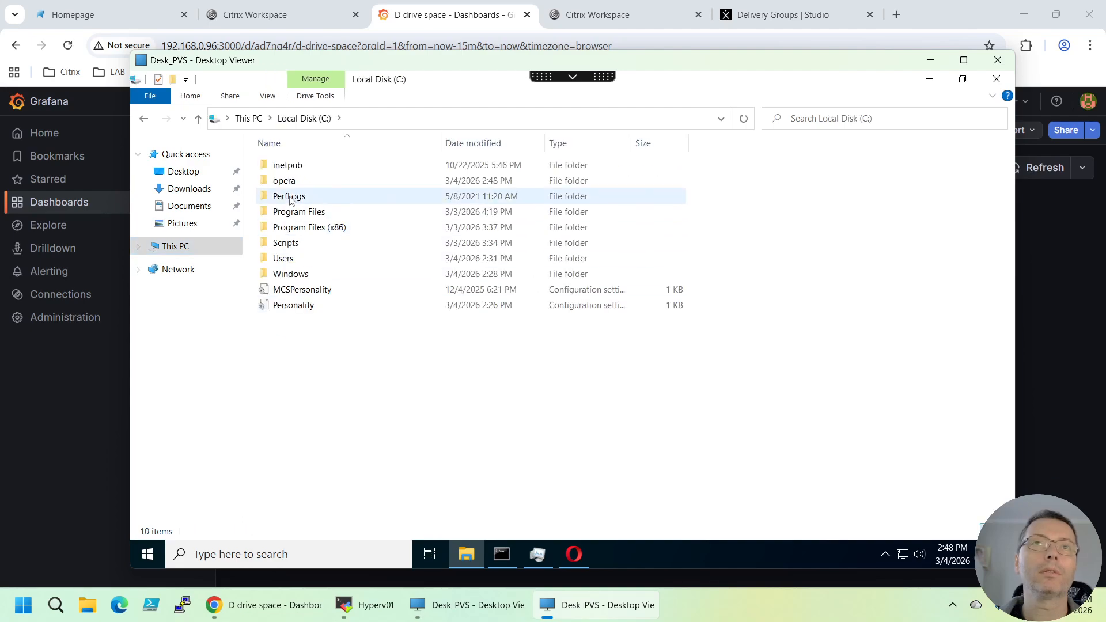
pyautogui.click(309, 248)
pyautogui.doubleClick(337, 241)
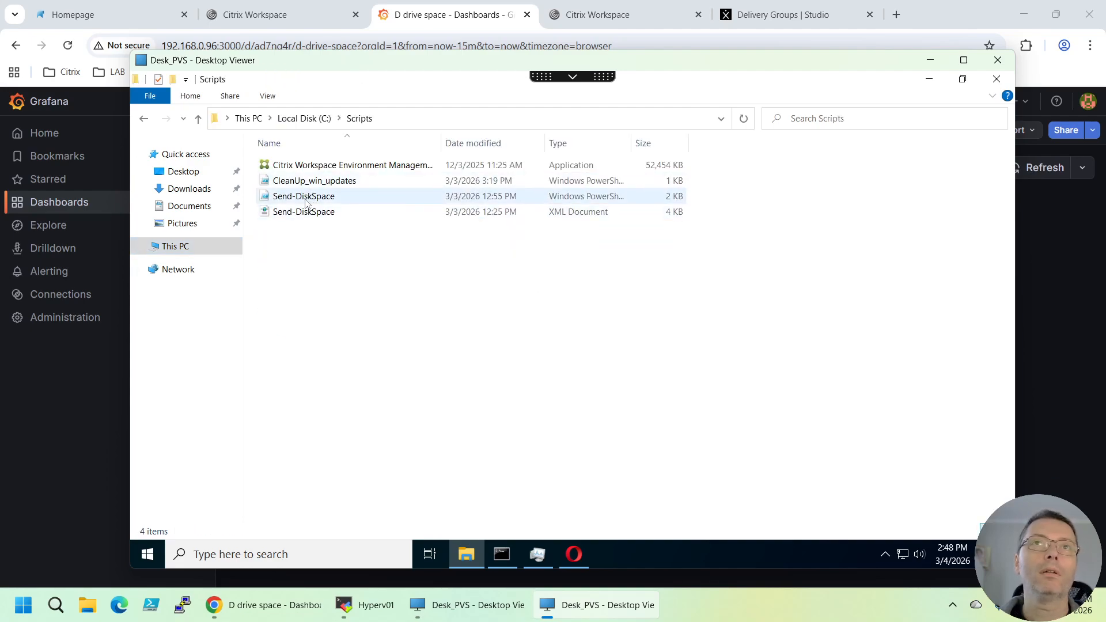
# - Run the Send-DiskSpace script with PowerShell and answer the execution policy change prompt with the default
pyautogui.click(305, 200)
pyautogui.rightClick(305, 199)
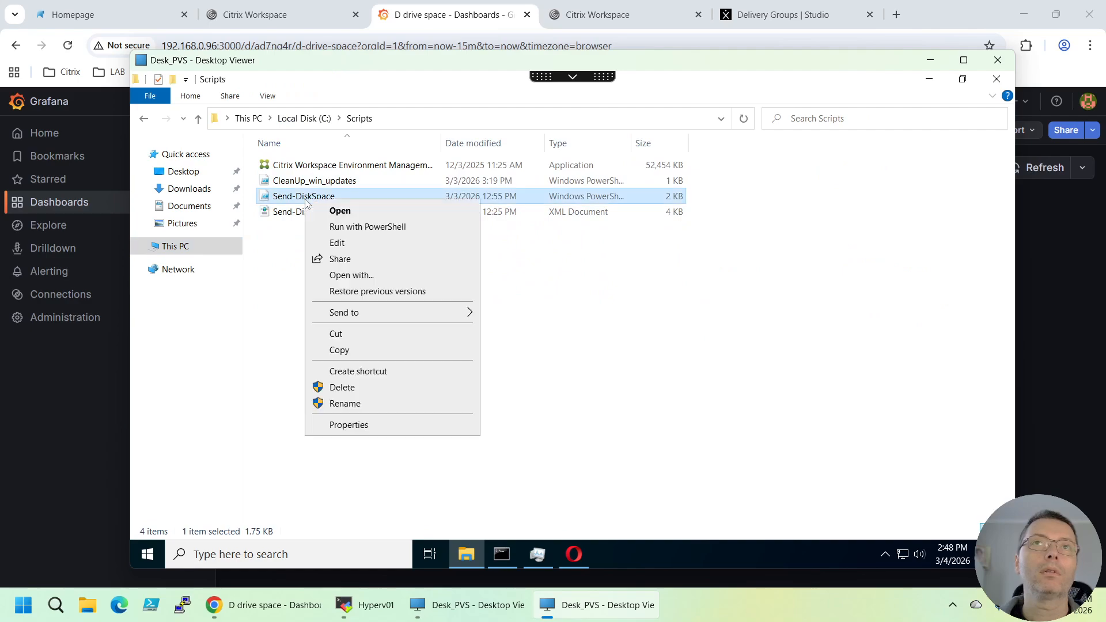
pyautogui.click(346, 227)
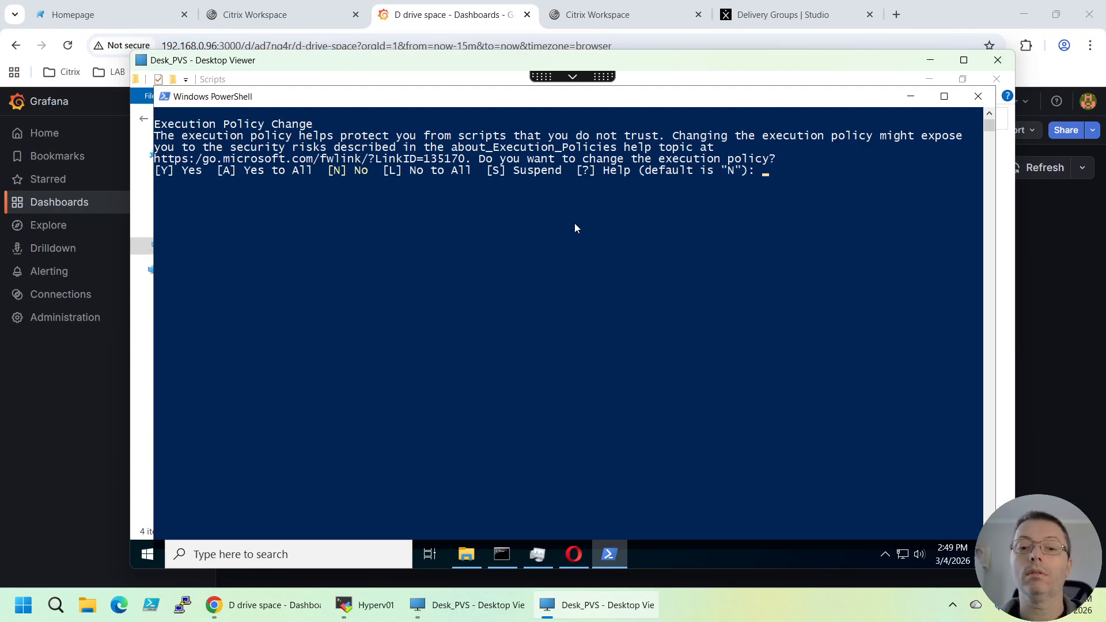
pyautogui.press('Return')
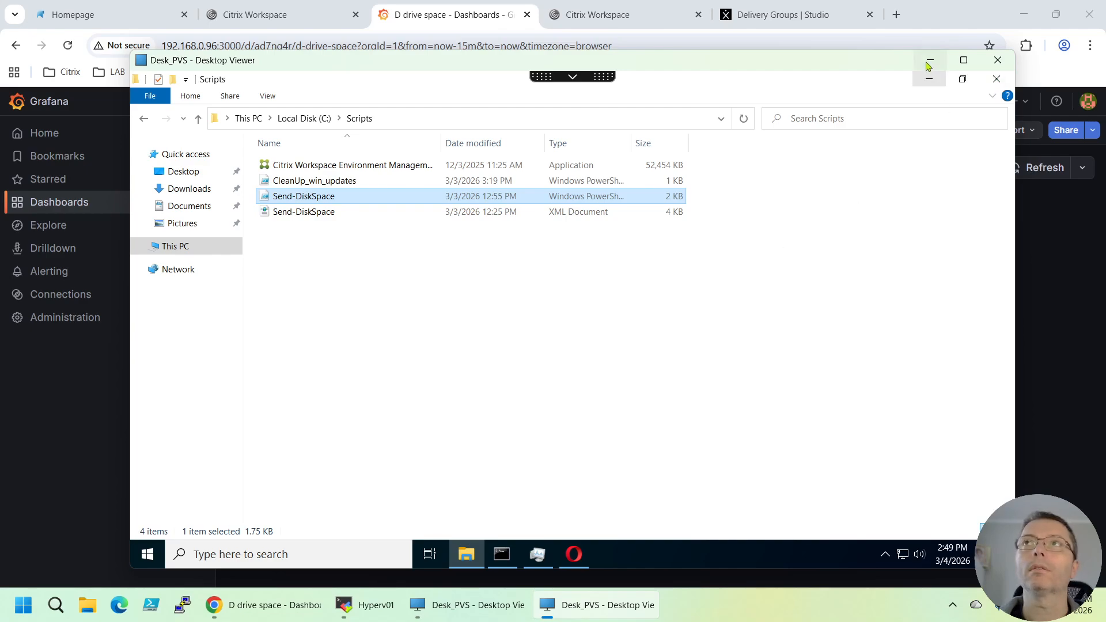
# - Return to the Grafana D drive space dashboard and set its time range to Last 5 minutes
pyautogui.click(63, 406)
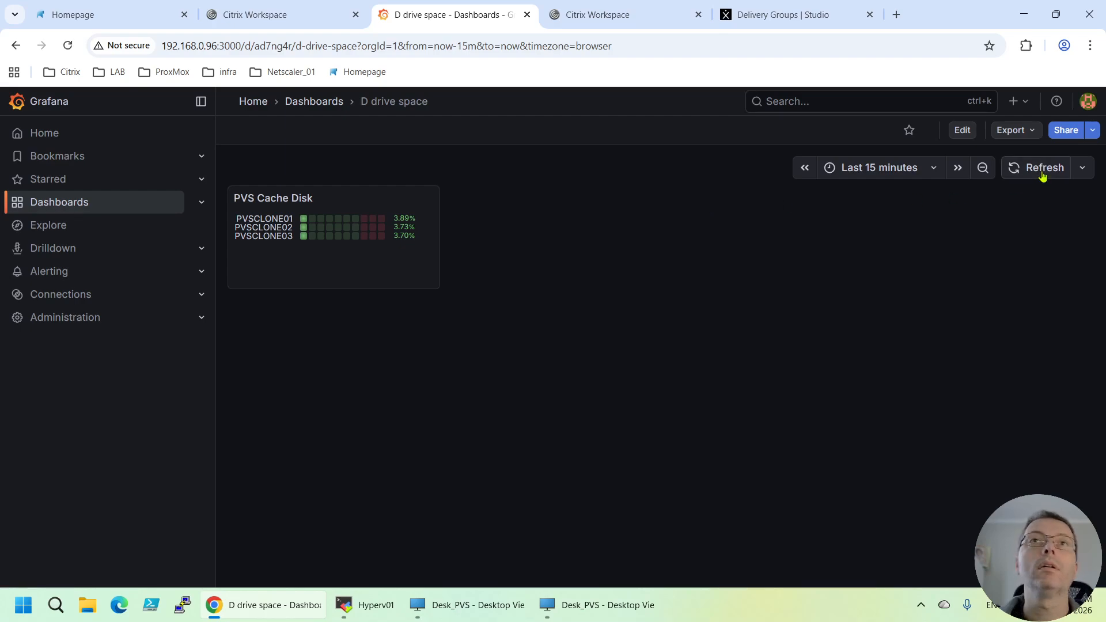
pyautogui.click(906, 168)
pyautogui.click(885, 233)
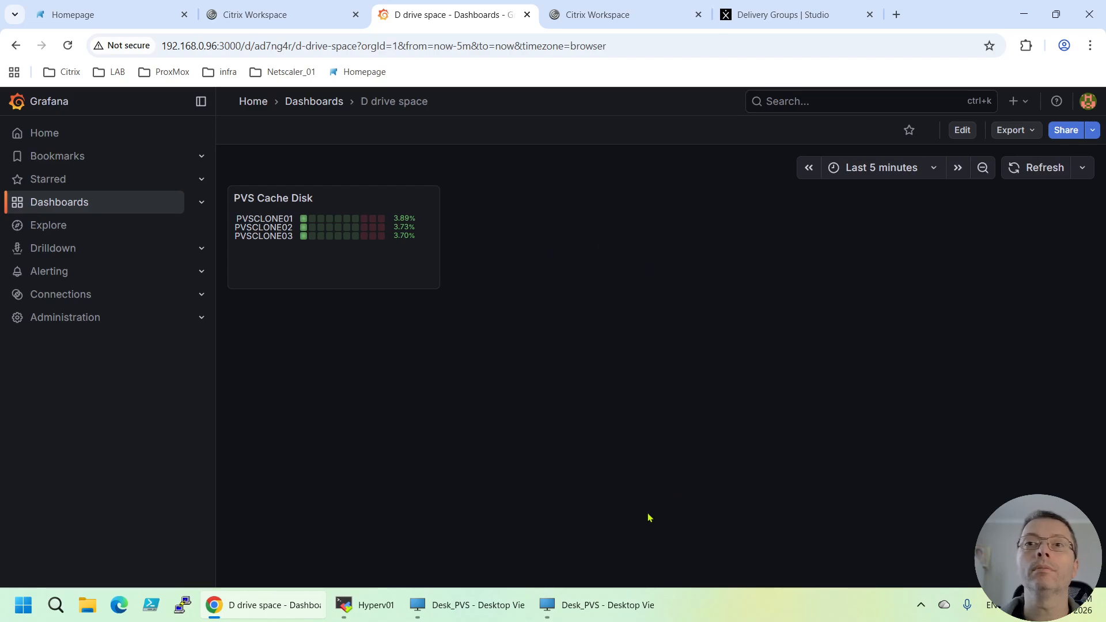
# - Open Task Scheduler on the Desk_PVS desktop, maximize it and expand the Task Scheduler Library
pyautogui.click(593, 605)
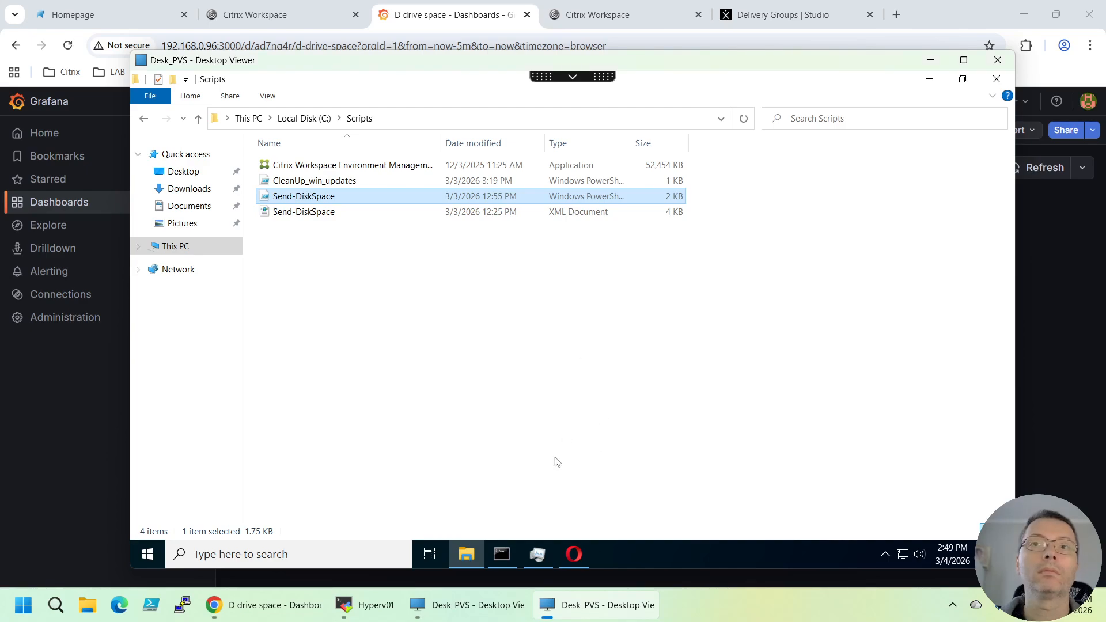
pyautogui.click(256, 553)
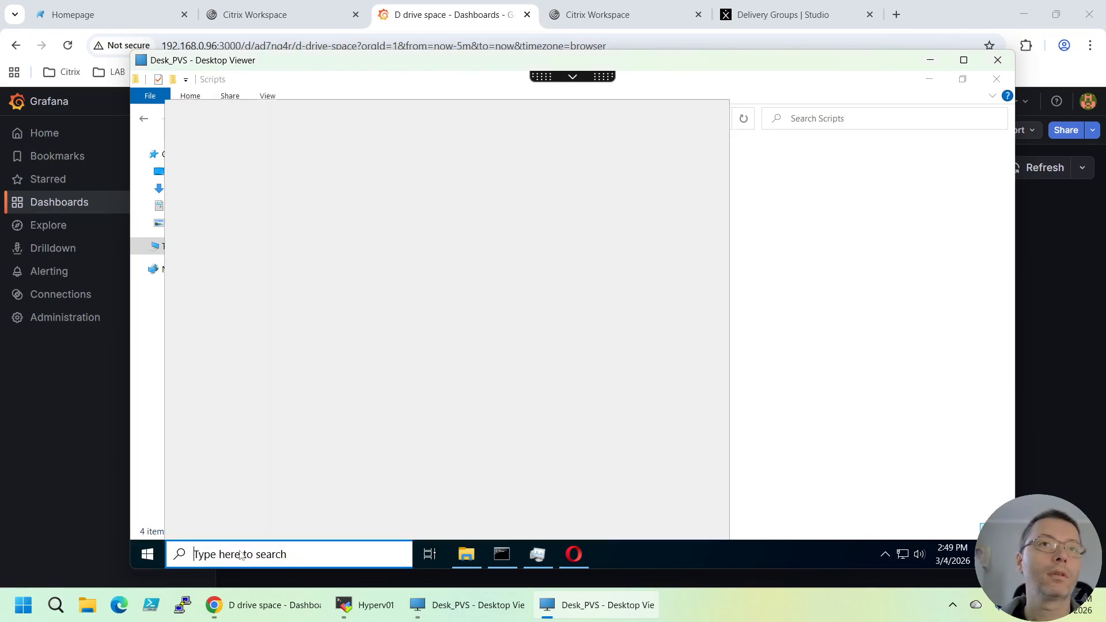
pyautogui.write('task')
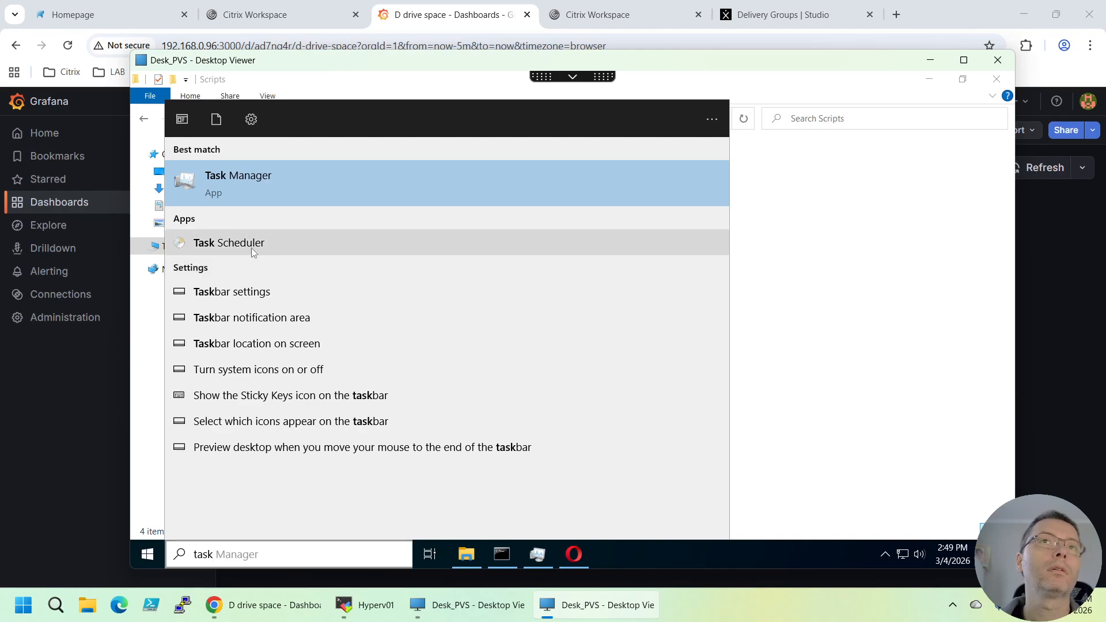
pyautogui.click(293, 244)
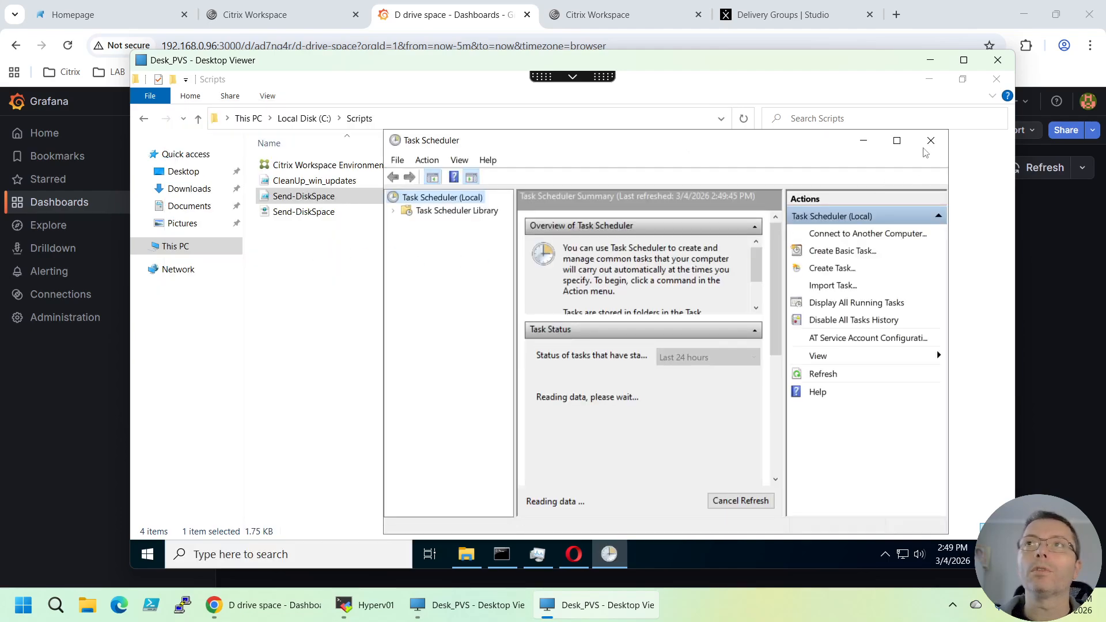
pyautogui.click(897, 141)
pyautogui.click(166, 147)
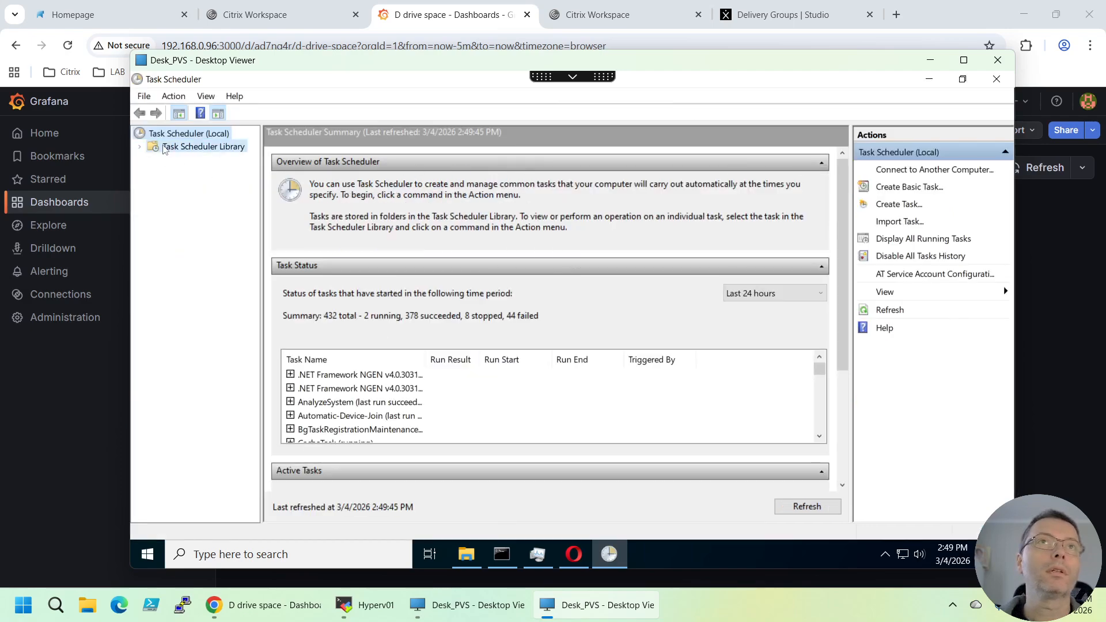
pyautogui.click(140, 148)
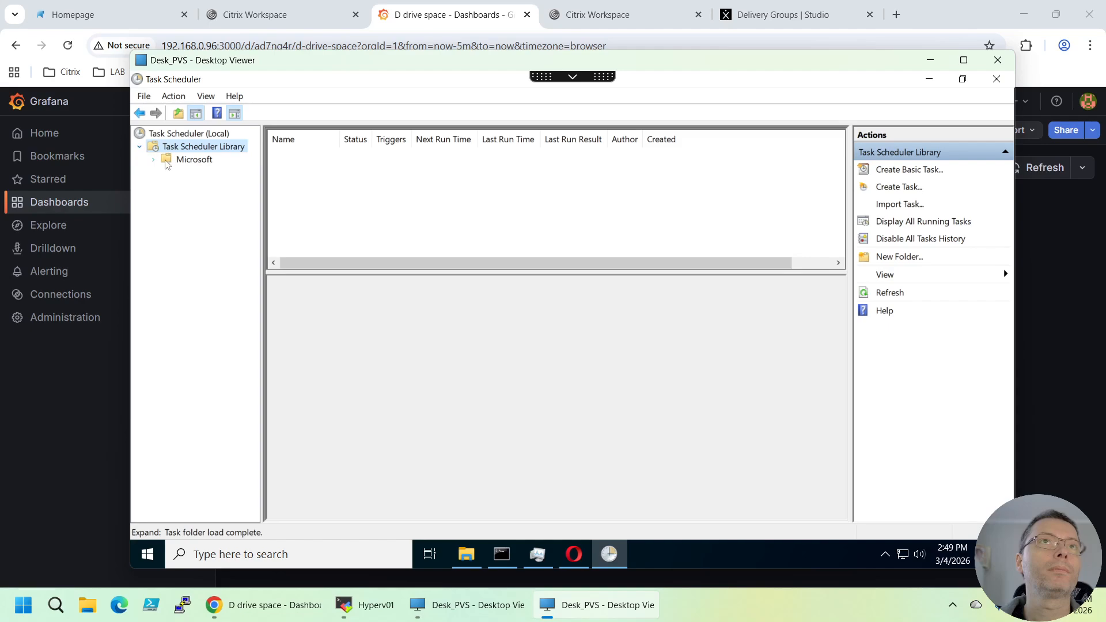
# - Look through the Task Scheduler Library and its Microsoft, OneCore and Windows folders for the disk space task, and close Task Scheduler
pyautogui.click(192, 159)
pyautogui.click(197, 151)
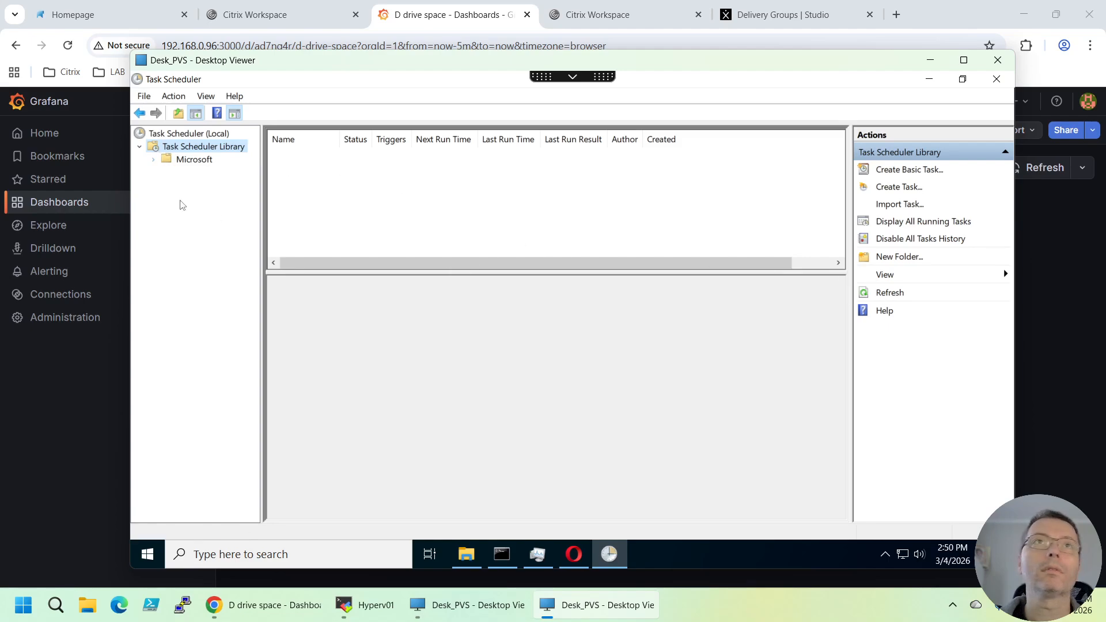
pyautogui.doubleClick(162, 163)
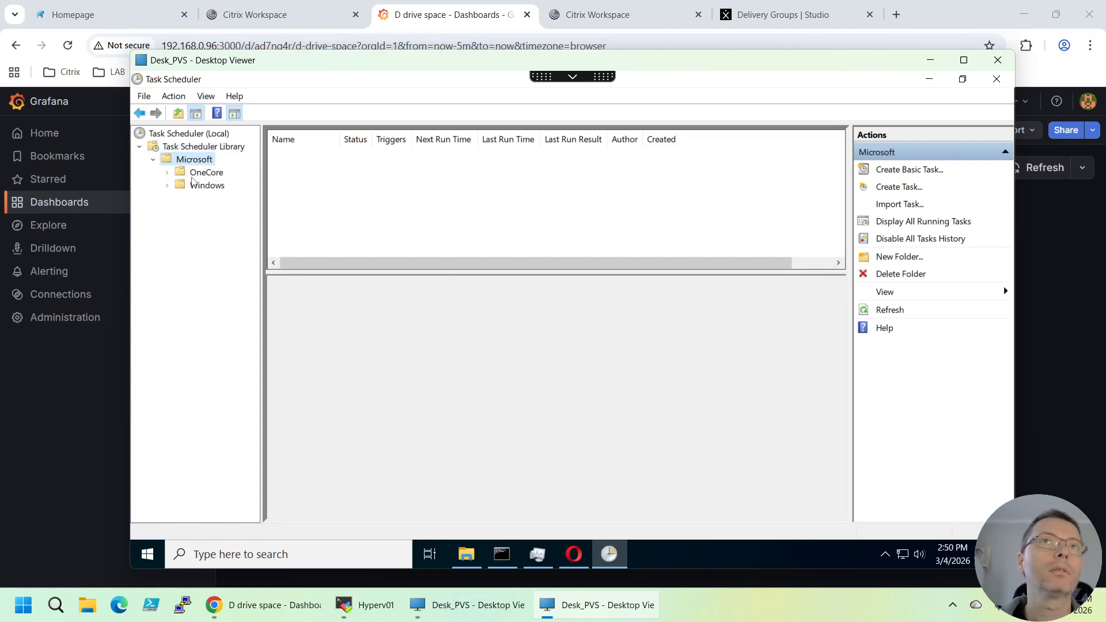
pyautogui.press('Up')
pyautogui.press('Up')
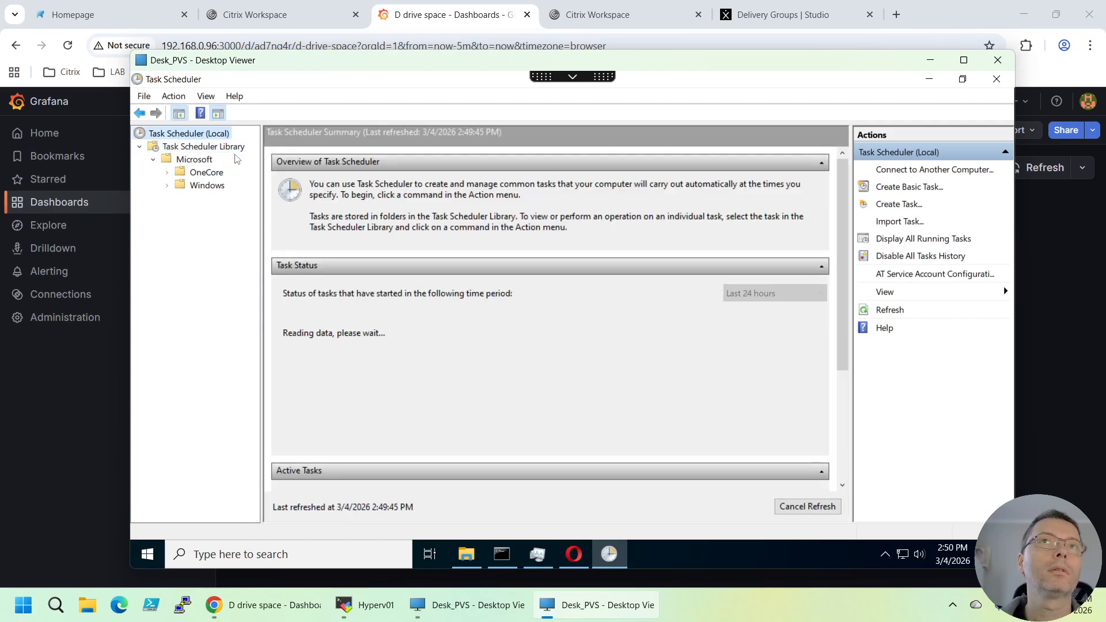
pyautogui.press('Down')
pyautogui.press('Down')
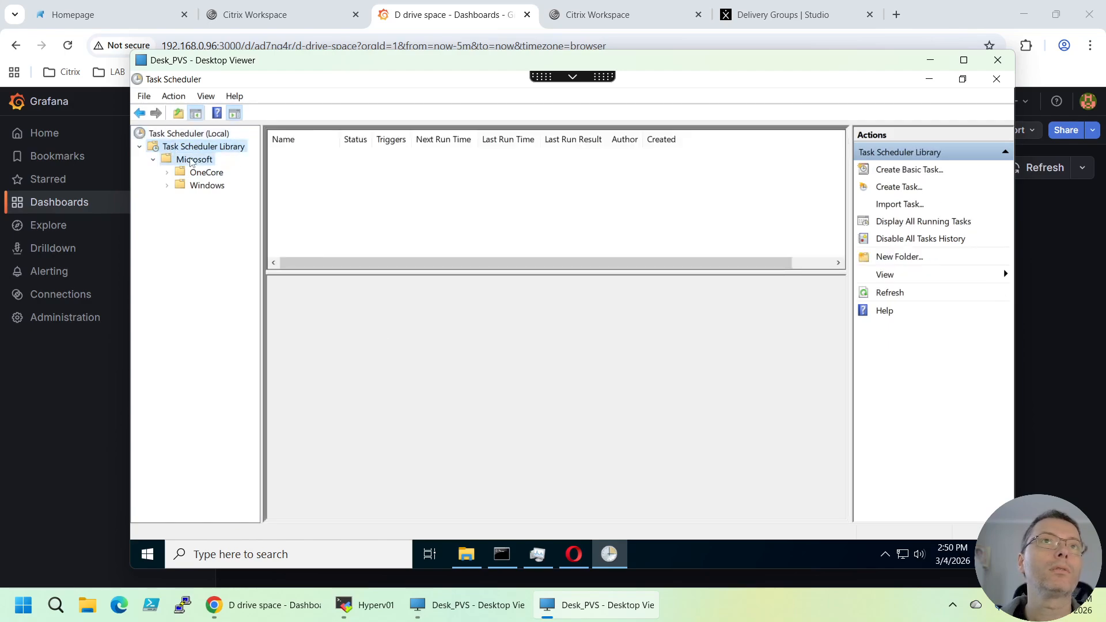
pyautogui.click(204, 170)
pyautogui.click(192, 189)
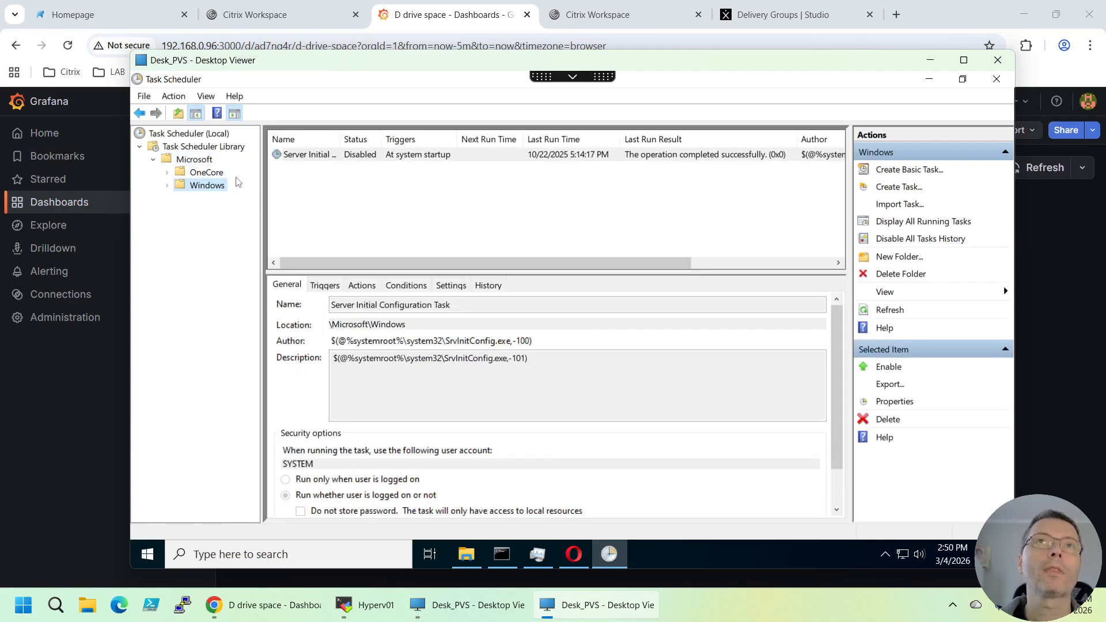
pyautogui.click(190, 160)
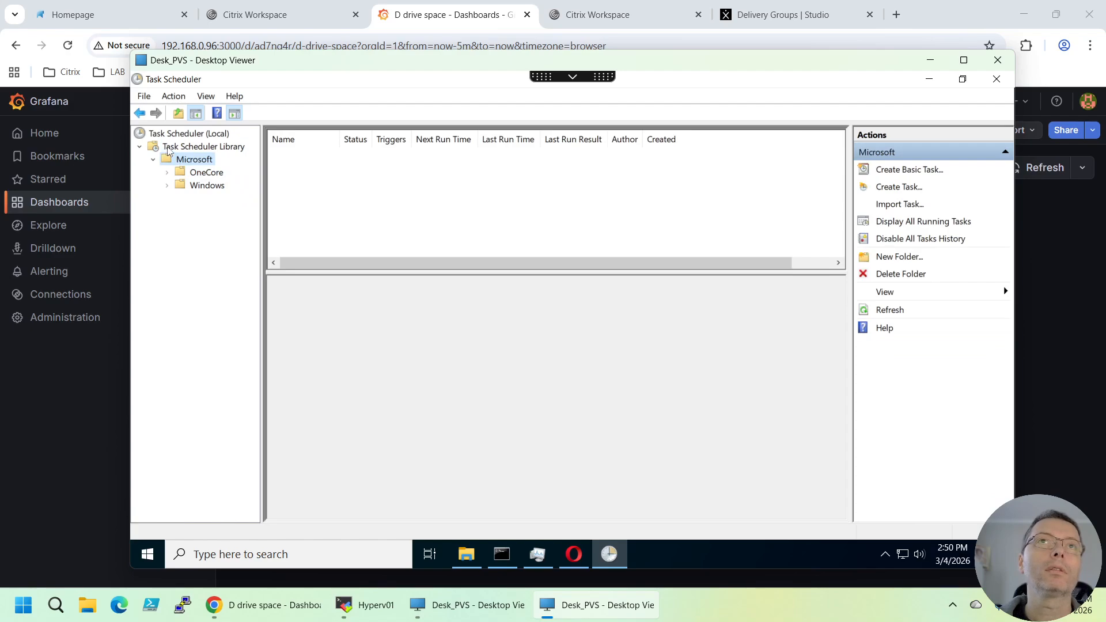
pyautogui.click(198, 149)
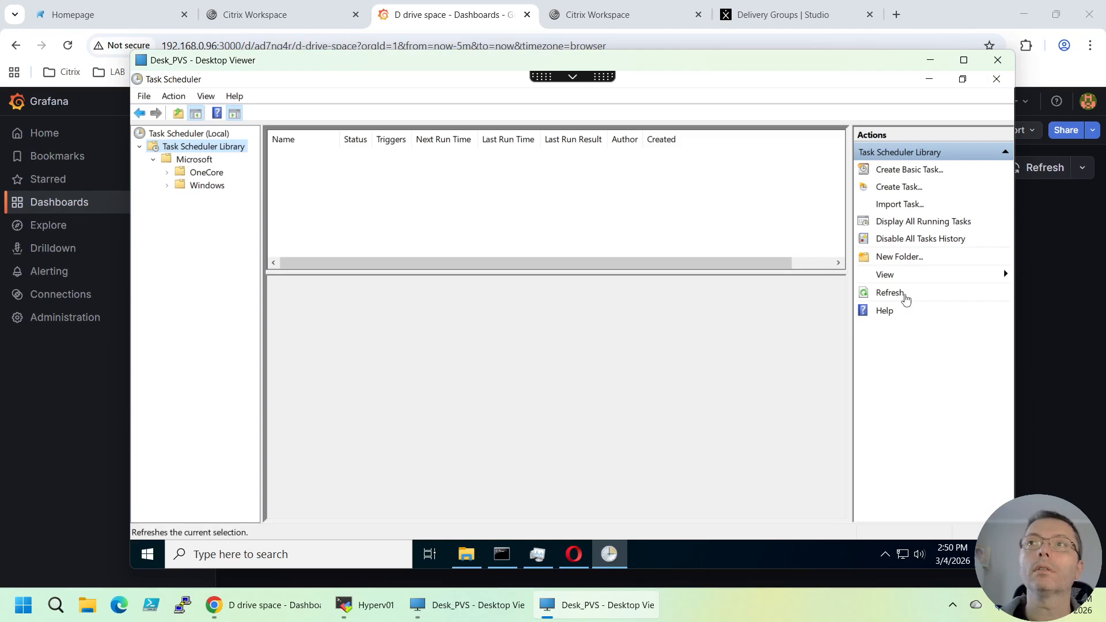
pyautogui.click(1002, 78)
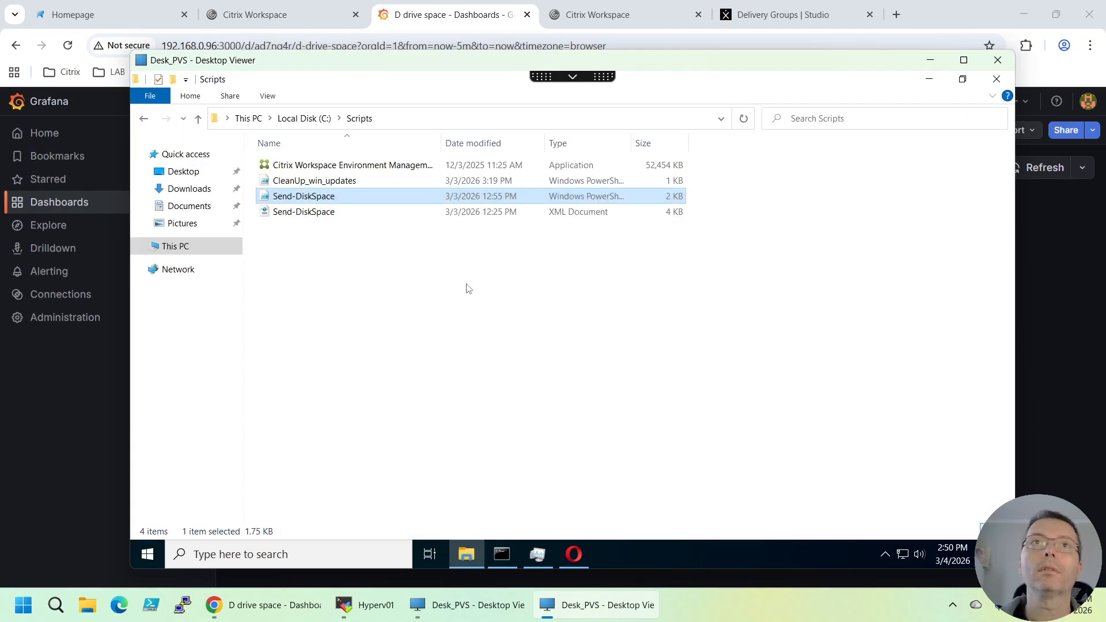
# - Start Task Scheduler as administrator, authorizing it with the admin user name and the account password
pyautogui.click(140, 558)
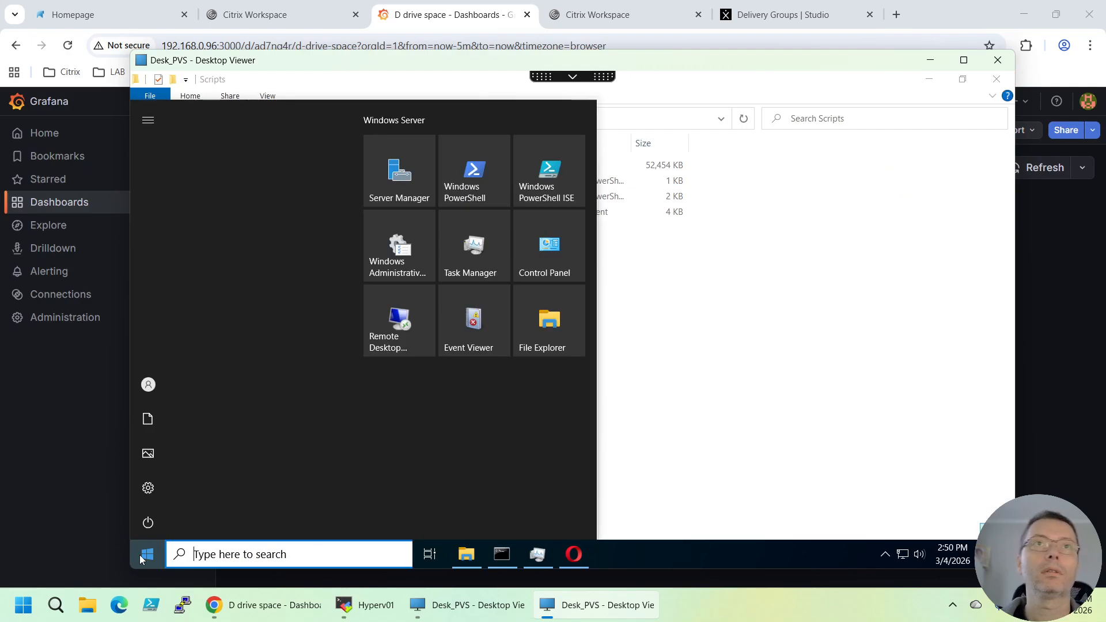
pyautogui.write('task')
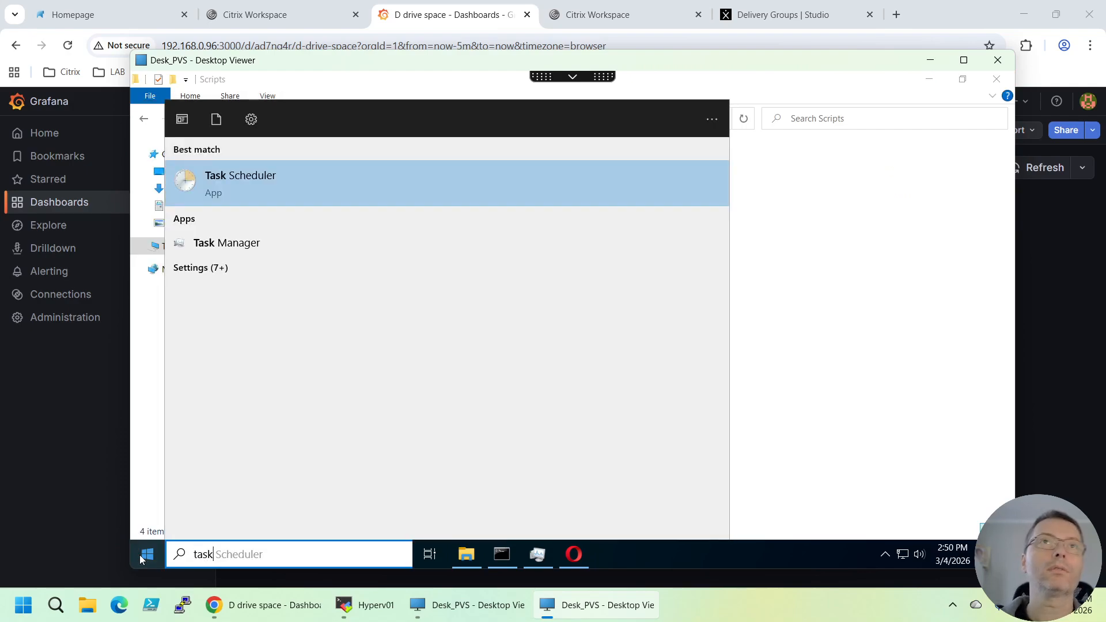
pyautogui.rightClick(328, 190)
pyautogui.click(412, 208)
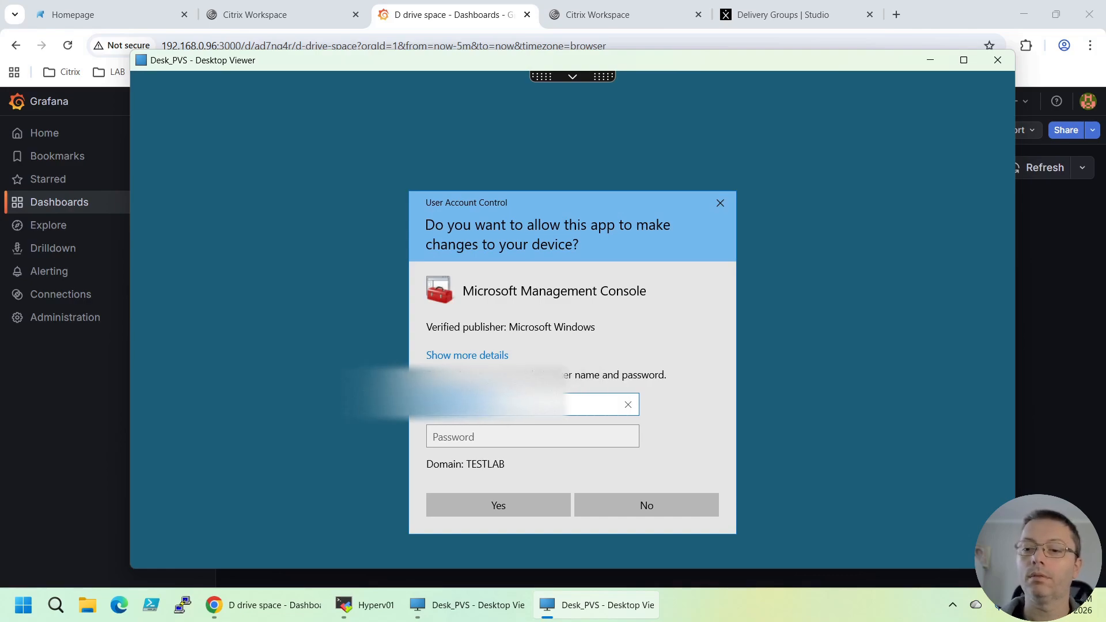
pyautogui.press('BackSpace')
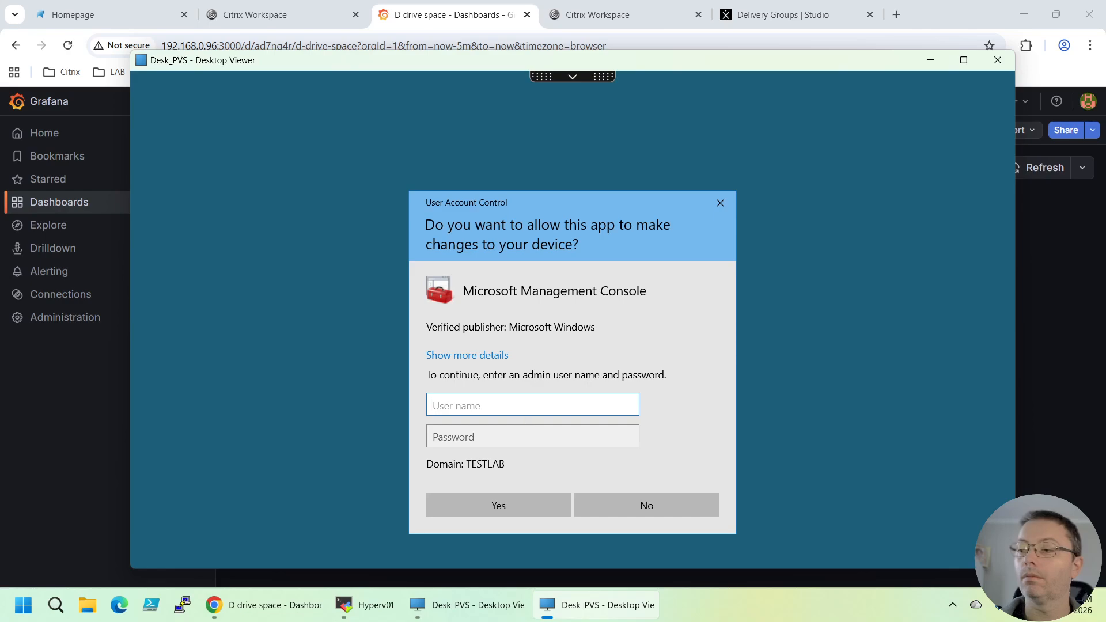
pyautogui.write('testlab.com\\gladm')
pyautogui.press('Tab')
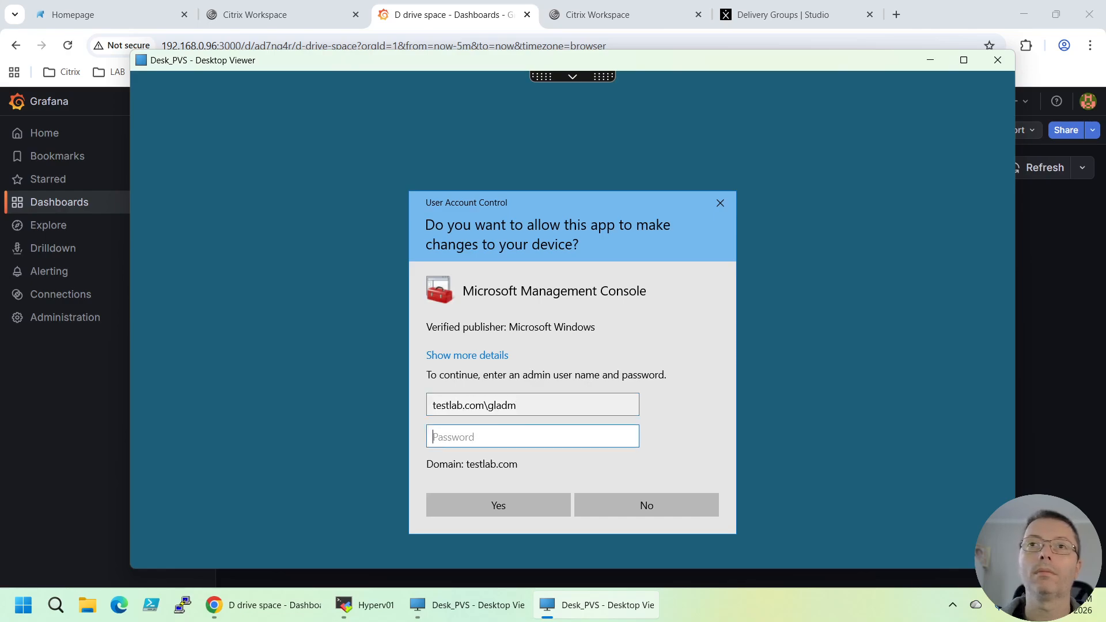
pyautogui.write('••••••••••••••')
pyautogui.click(502, 504)
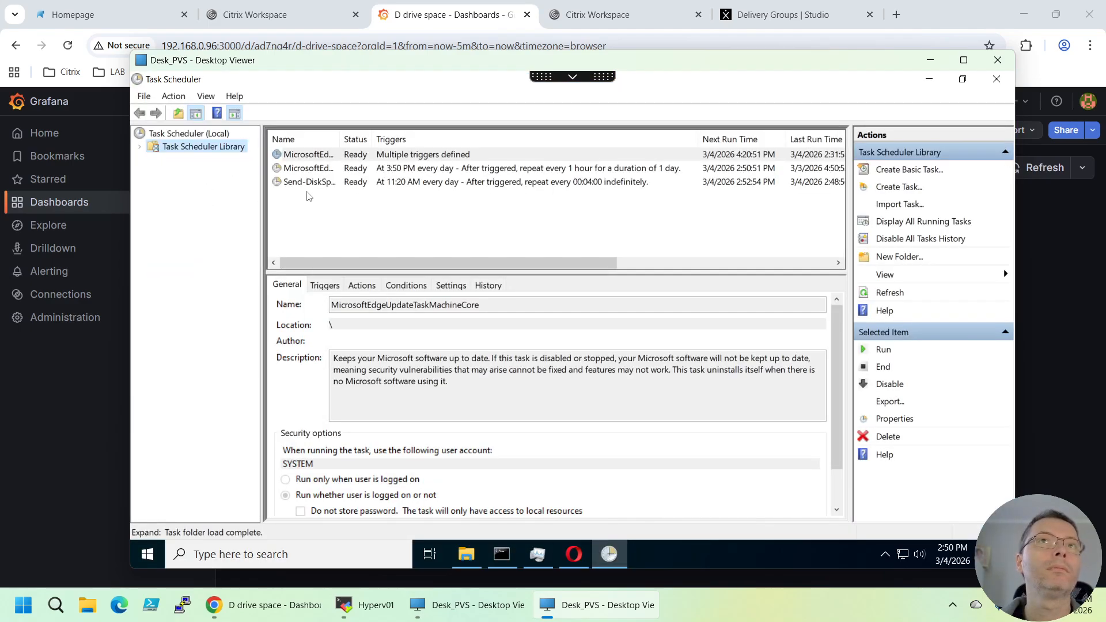
# - Run the Send-DiskSpace task from the Task Scheduler Library and switch back to the Grafana D drive space dashboard
pyautogui.click(294, 182)
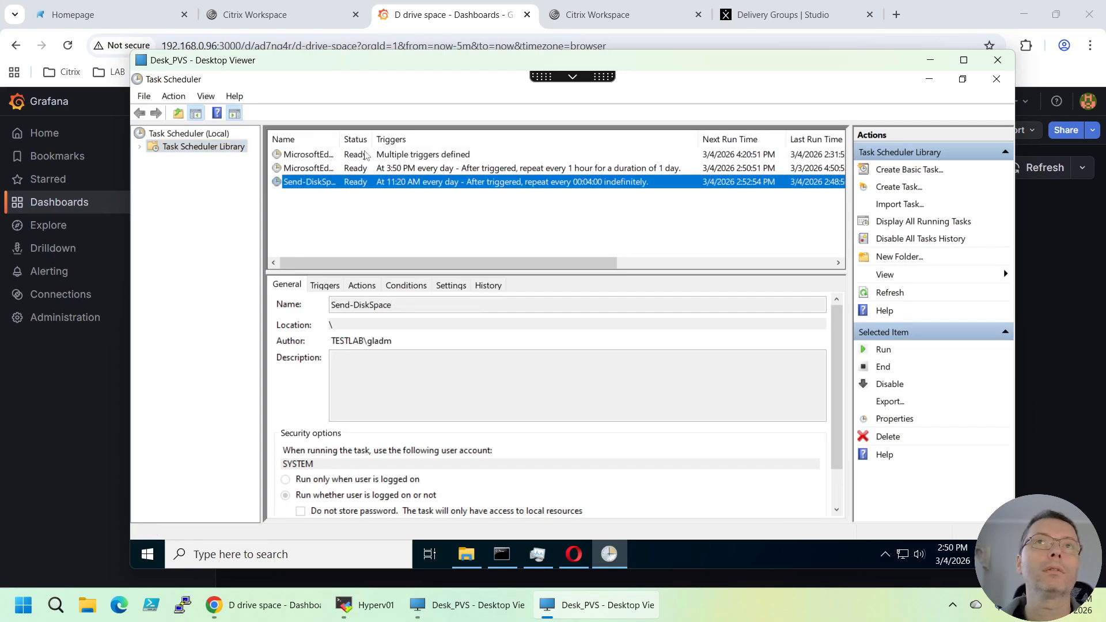
pyautogui.moveTo(356, 134); pyautogui.dragTo(429, 136)
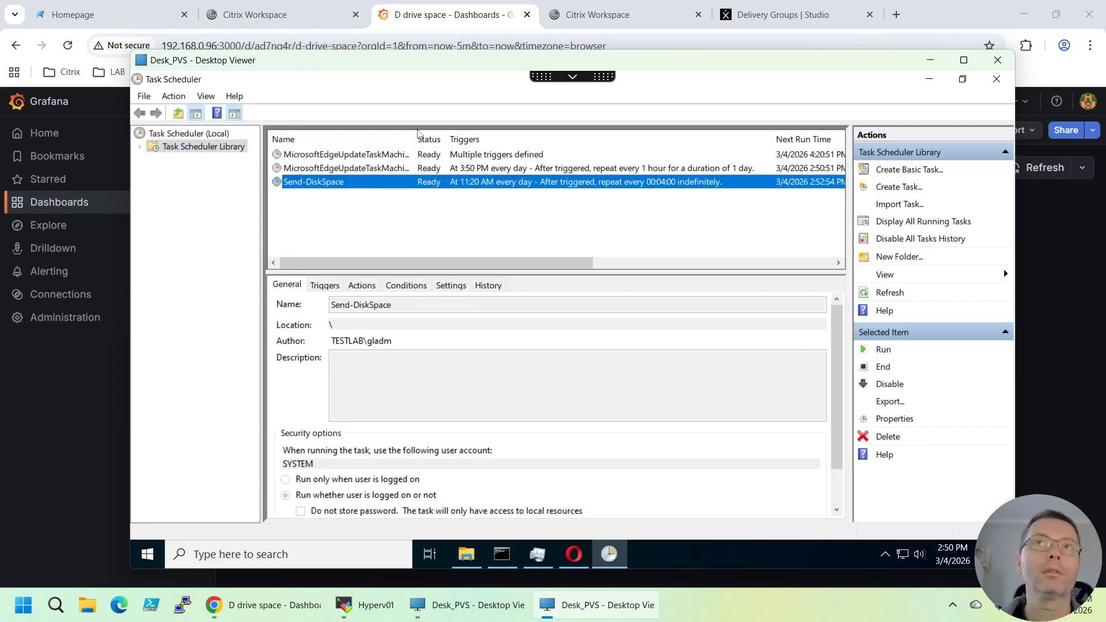
pyautogui.rightClick(326, 182)
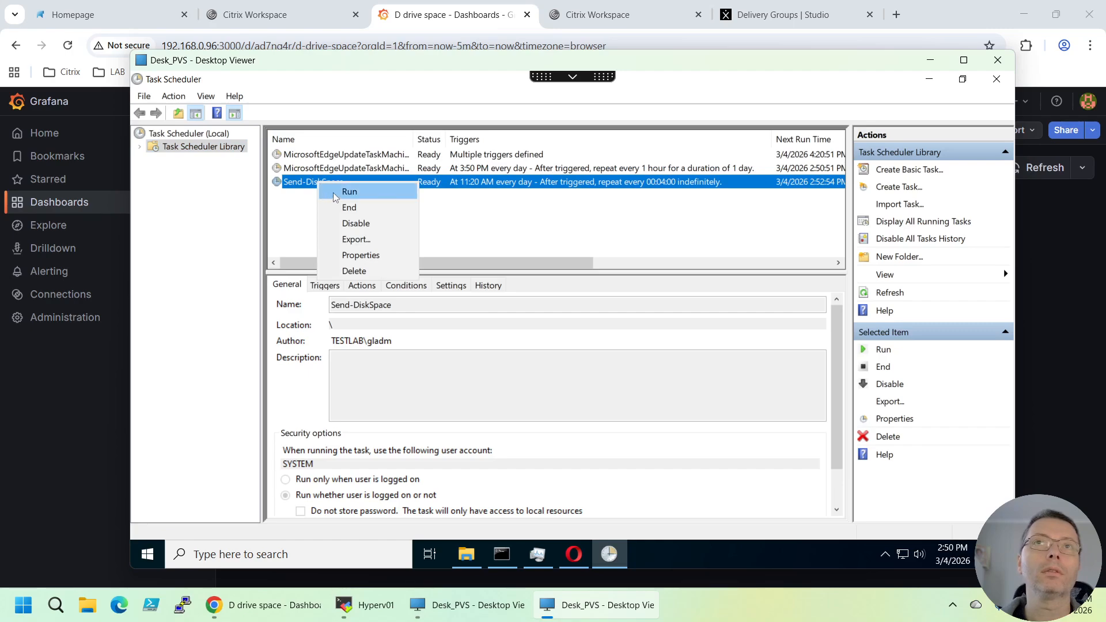
pyautogui.click(332, 195)
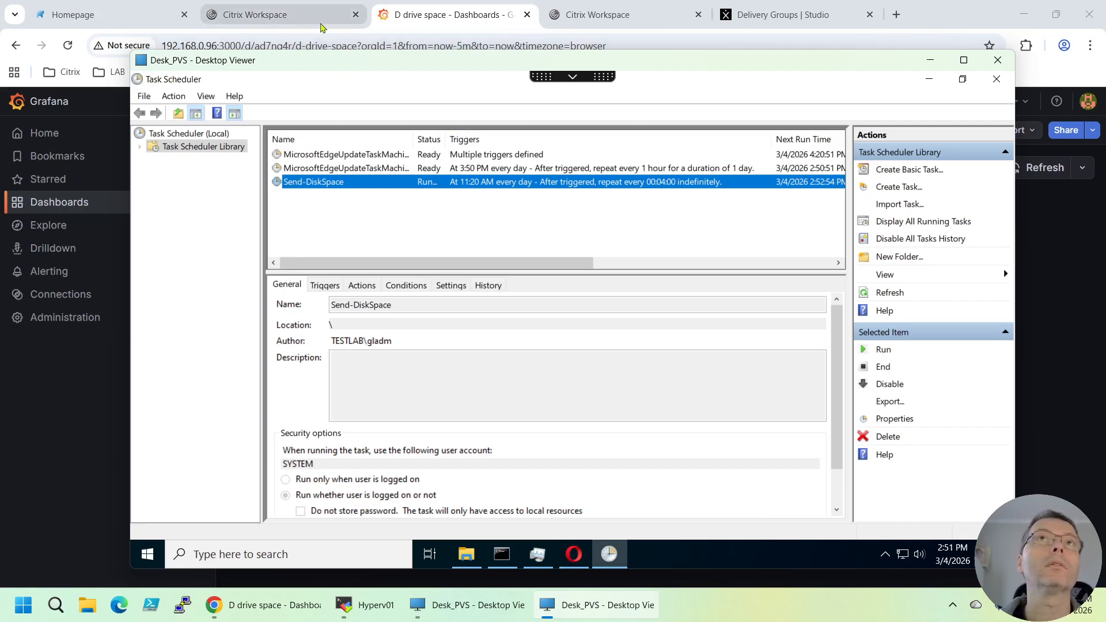
pyautogui.click(425, 22)
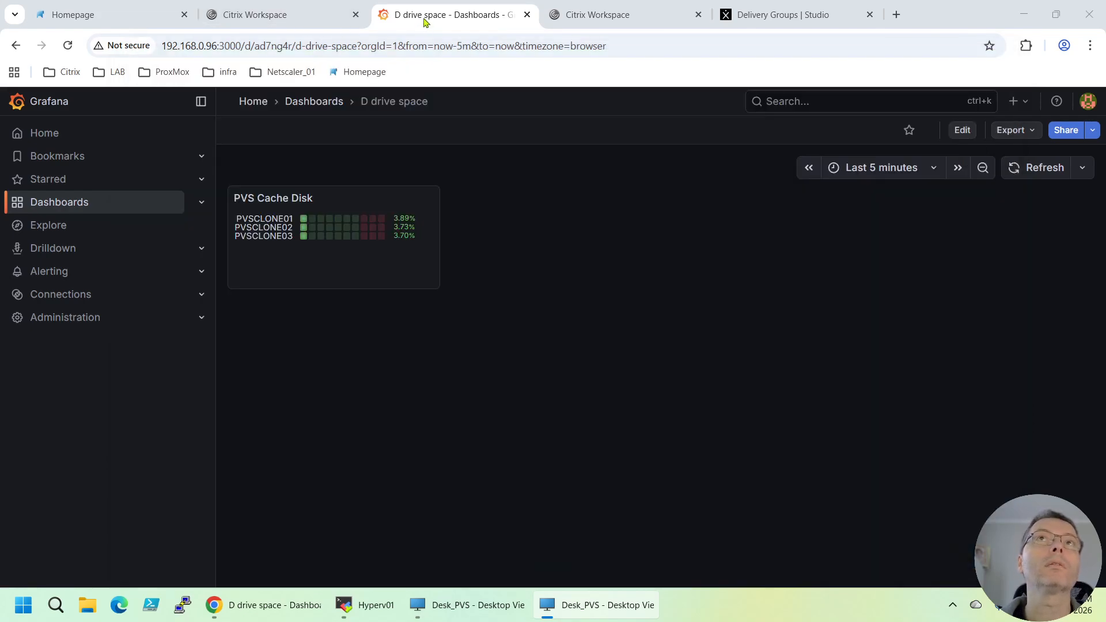
# - Refresh the D drive space dashboard and create a new dashboard with a visualization based on the influxdb data source
pyautogui.click(1036, 173)
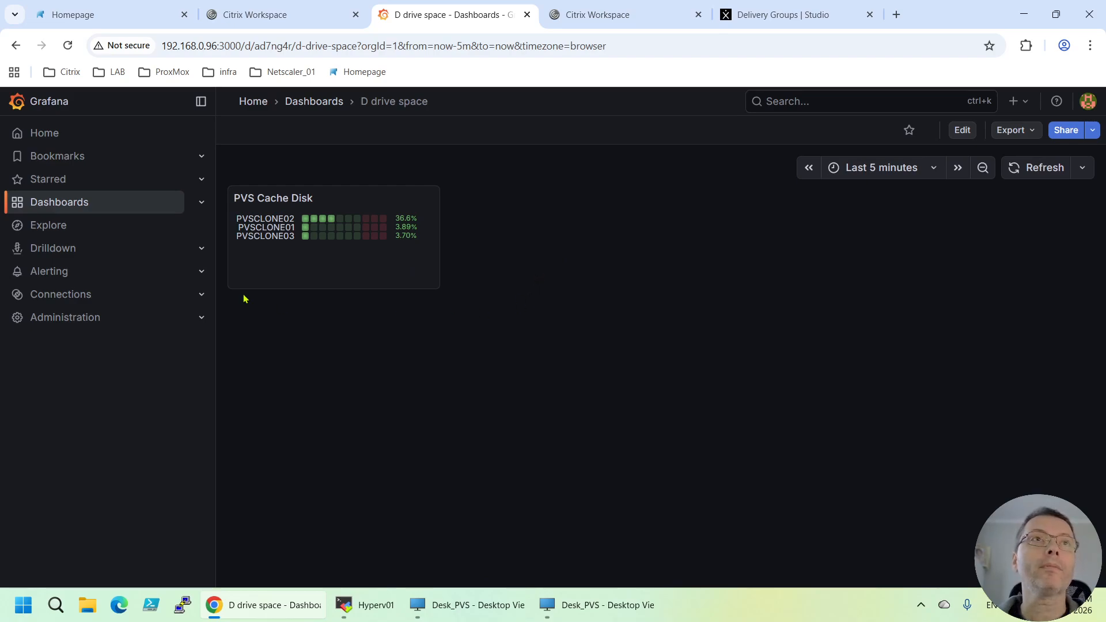
pyautogui.click(54, 203)
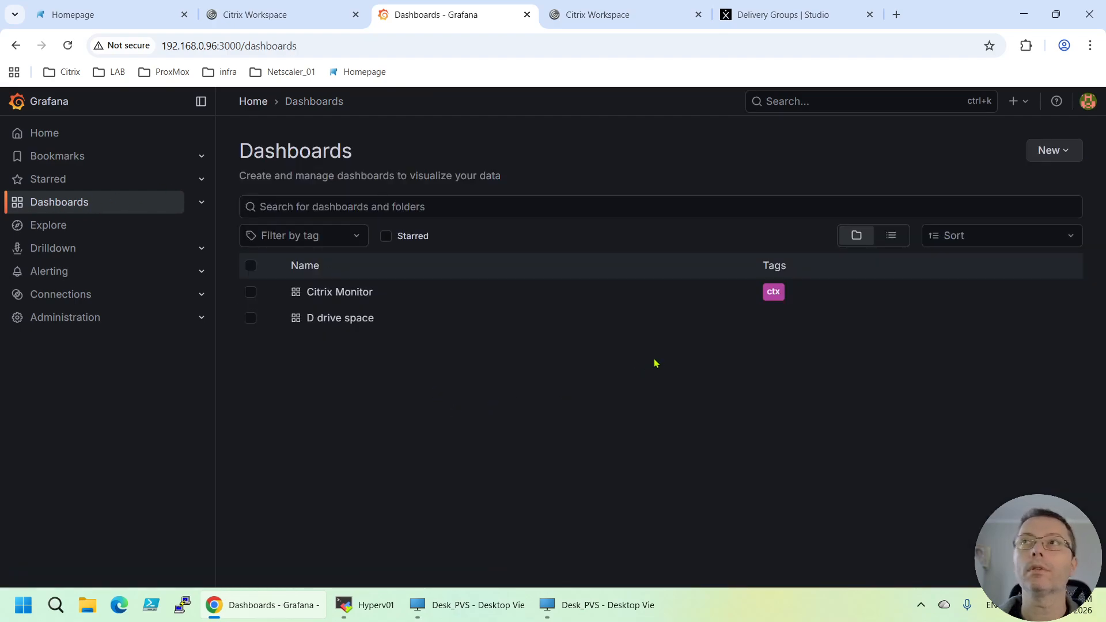
pyautogui.click(1057, 152)
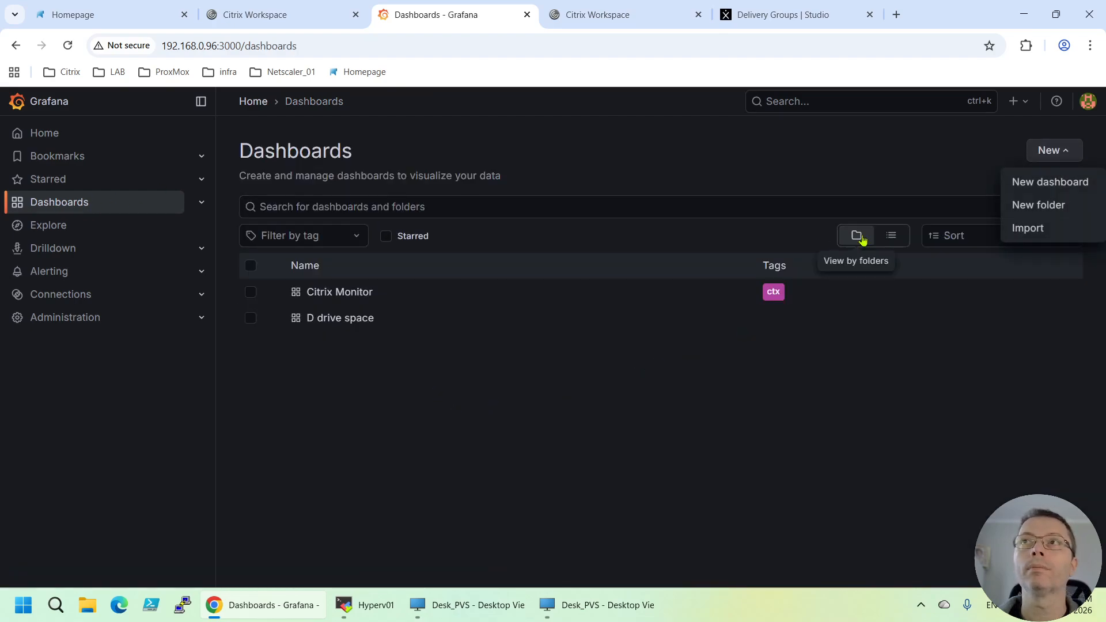
pyautogui.click(1054, 186)
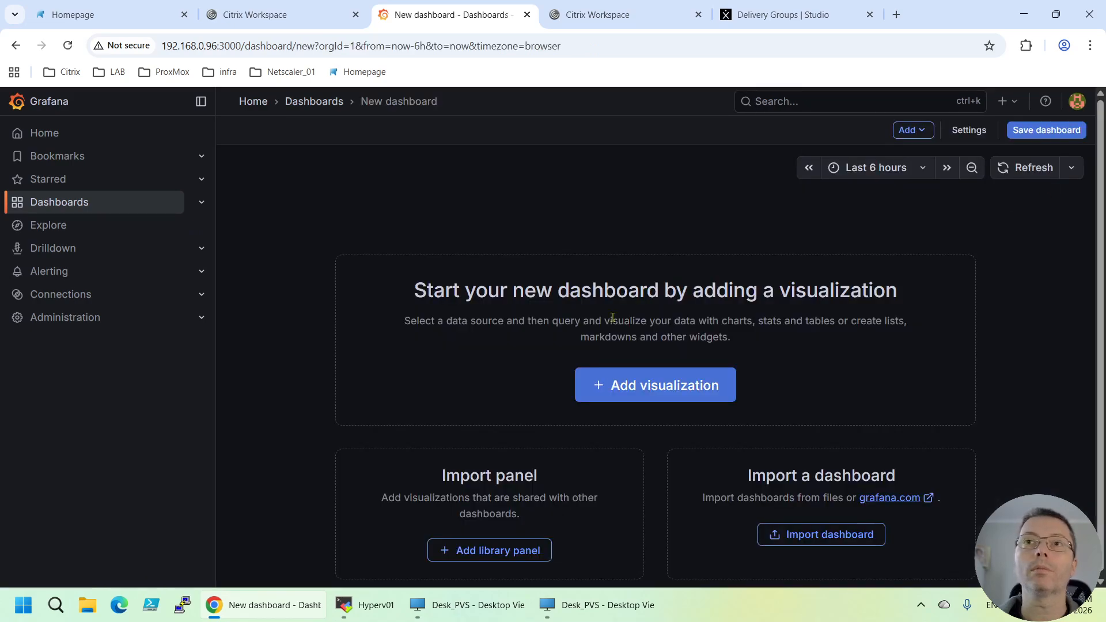
pyautogui.click(668, 388)
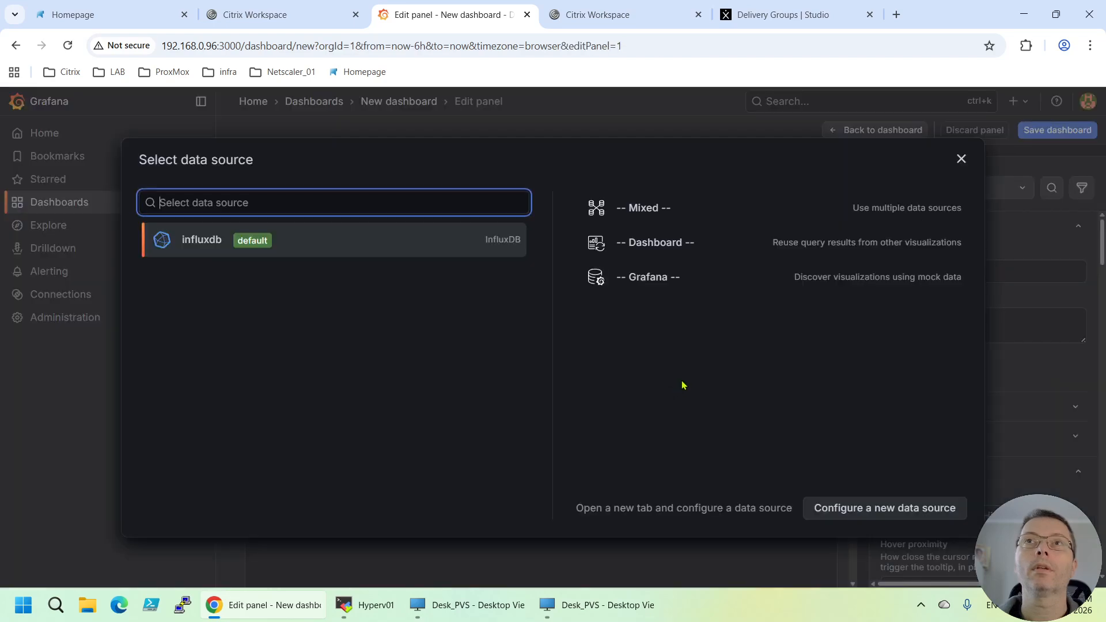
pyautogui.click(192, 248)
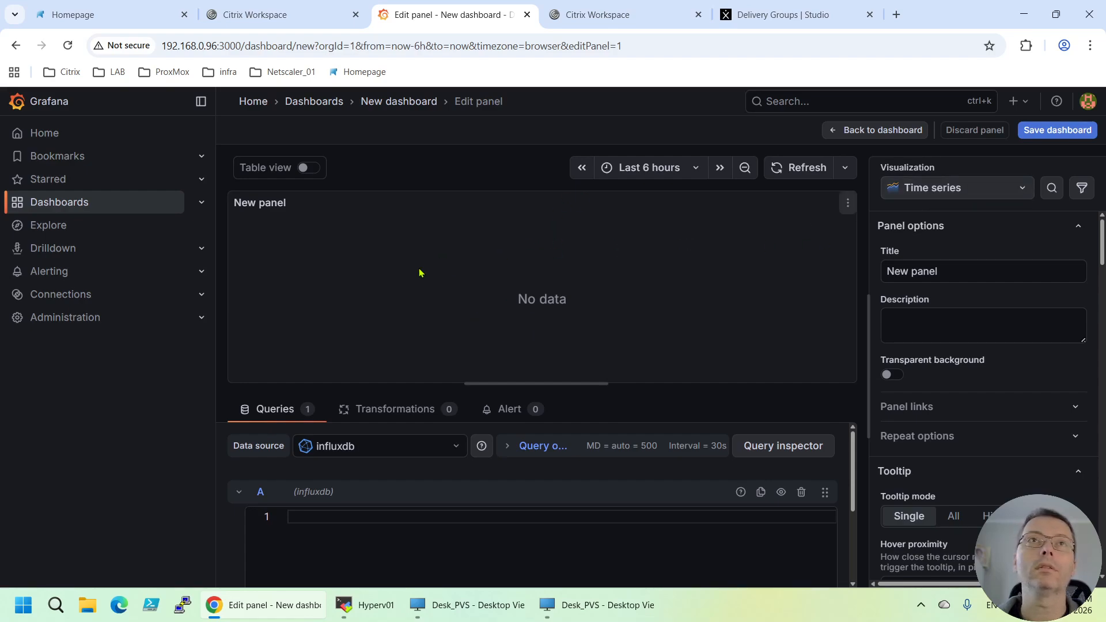
# - Title the new panel "PVS Cache disk mon" and change its visualization to Bar gauge
pyautogui.tripleClick(944, 271)
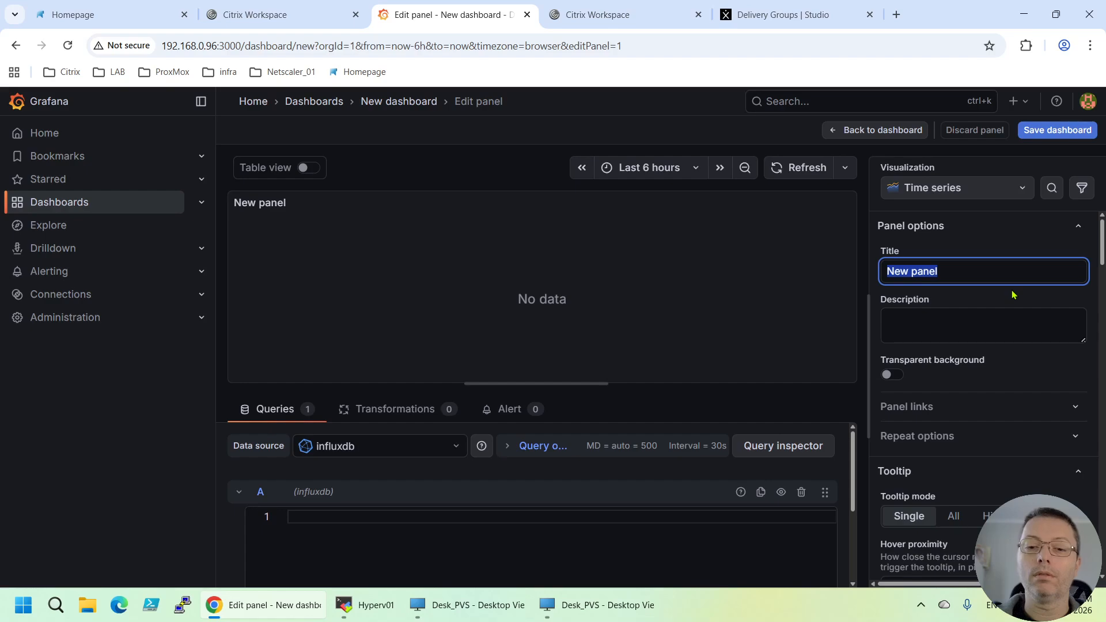
pyautogui.write('For')
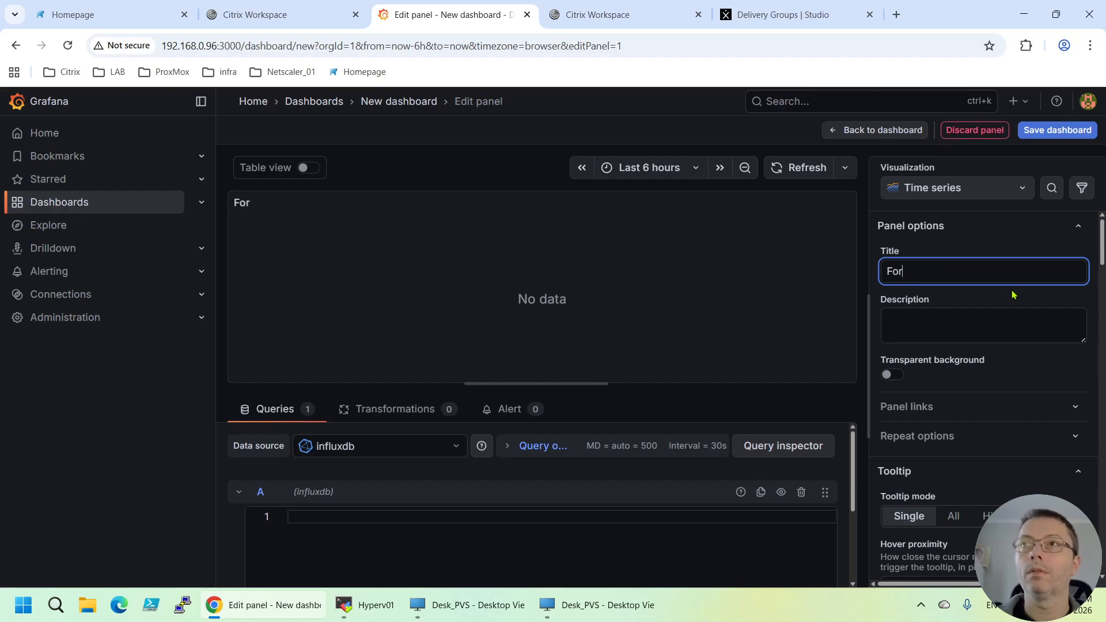
pyautogui.press('BackSpace')
pyautogui.press('BackSpace')
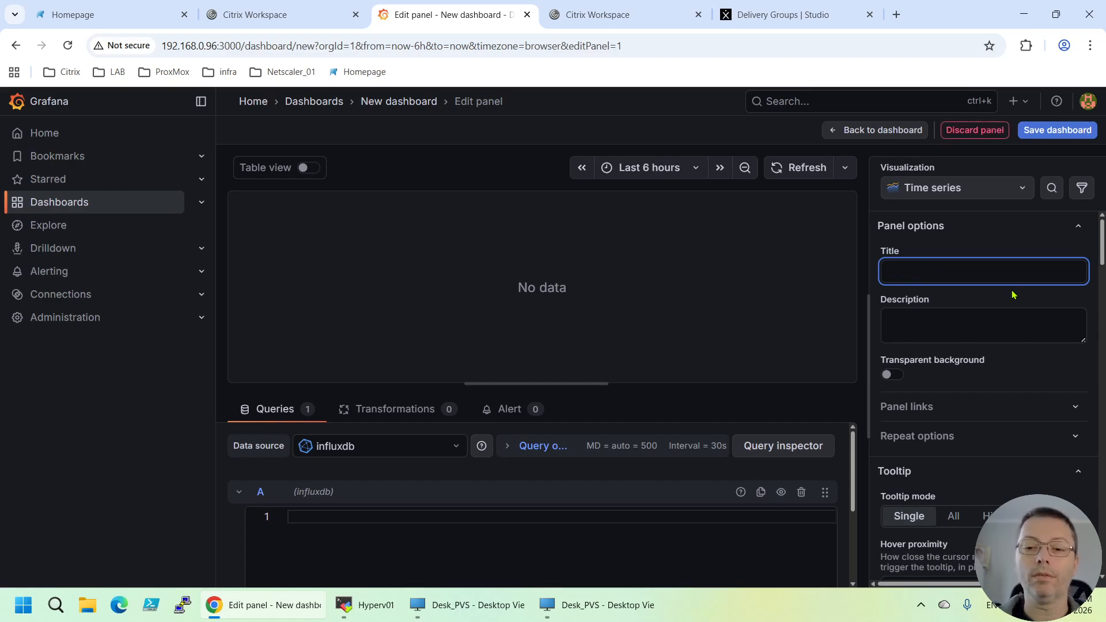
pyautogui.write('PV')
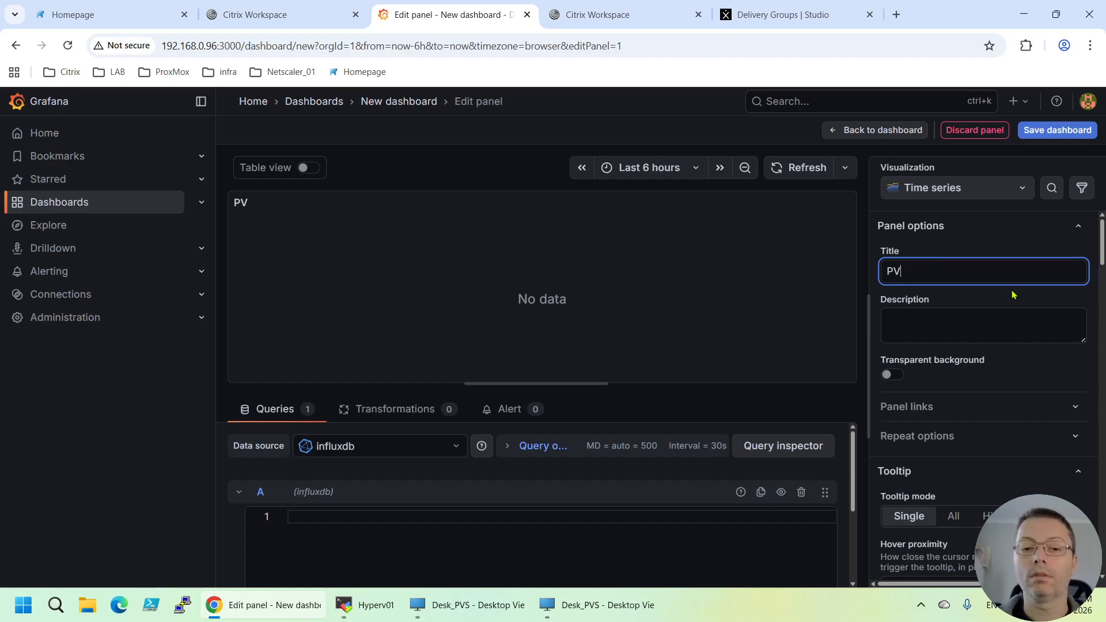
pyautogui.write('S Cach')
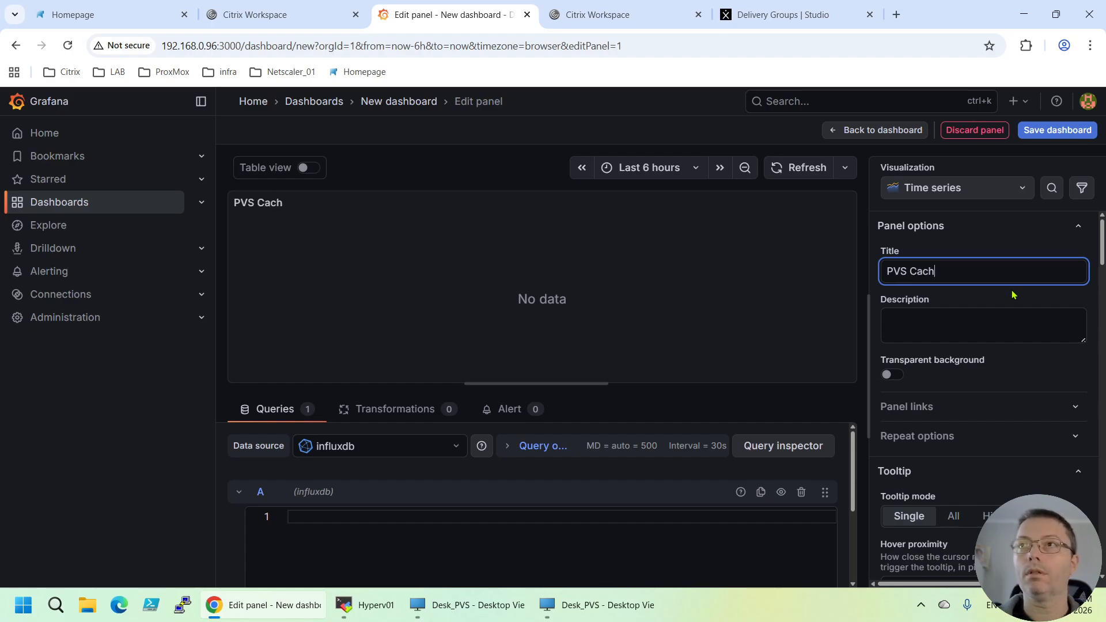
pyautogui.write('e disk')
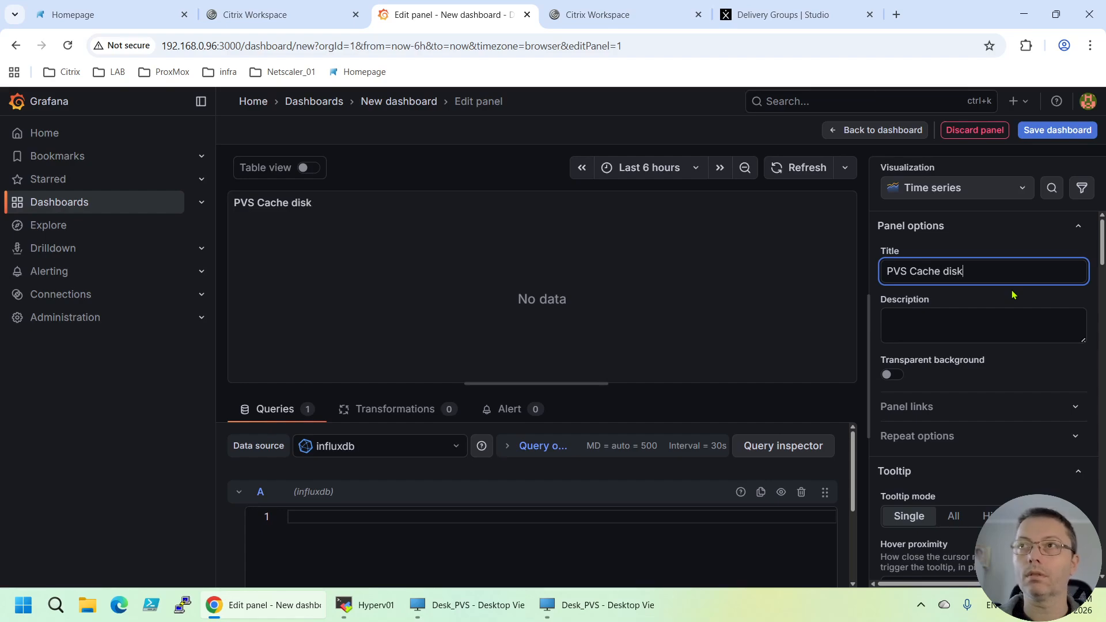
pyautogui.write(' mon')
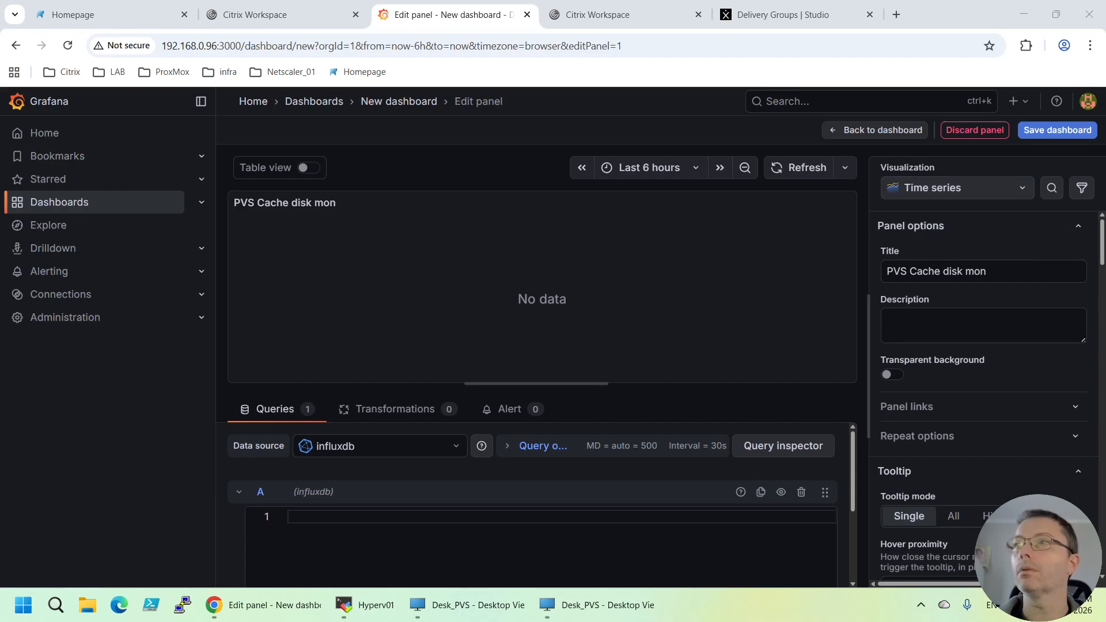
pyautogui.click(953, 188)
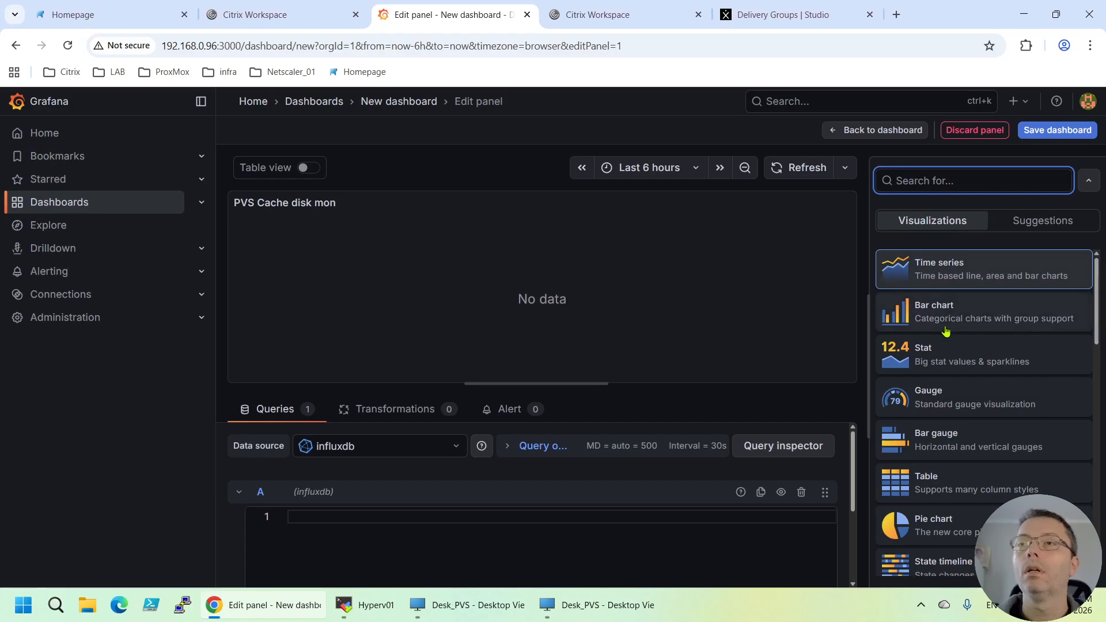
pyautogui.click(946, 442)
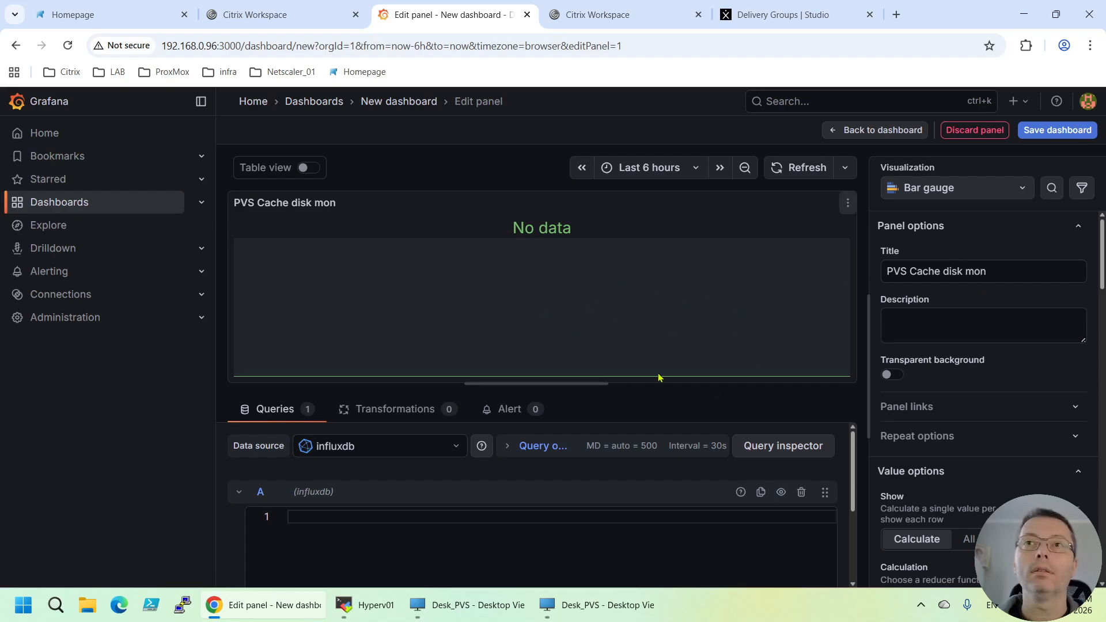
# - Enlarge the query area and enter a Flux query for the last disk_space used_percent values in bucket "citrix", grouped and sorted by _value descending
pyautogui.moveTo(587, 382); pyautogui.dragTo(588, 309)
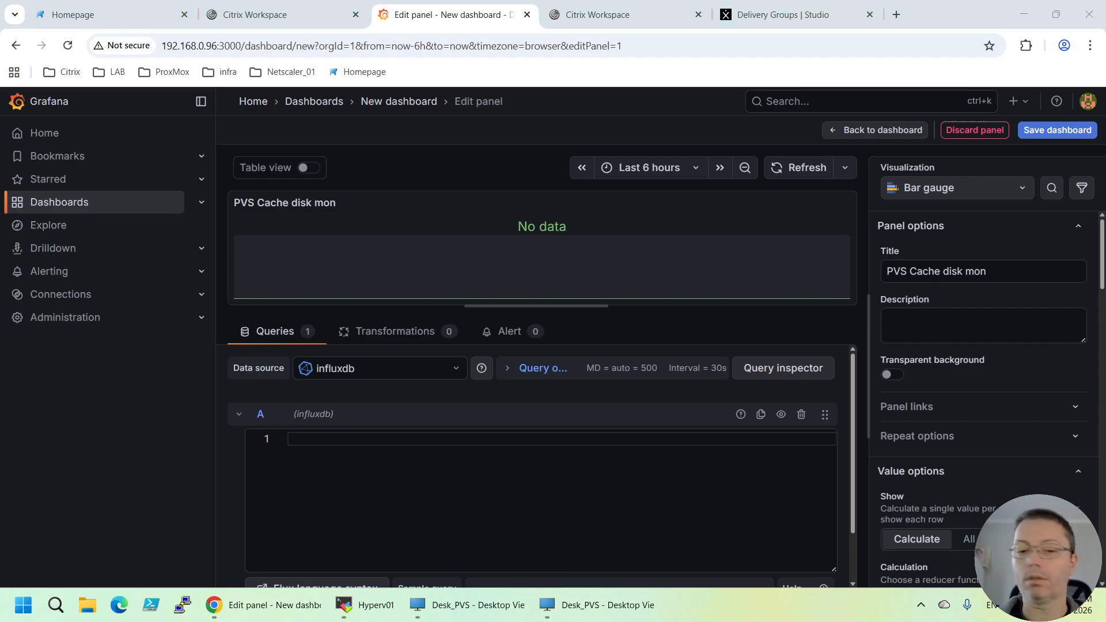
pyautogui.click(397, 458)
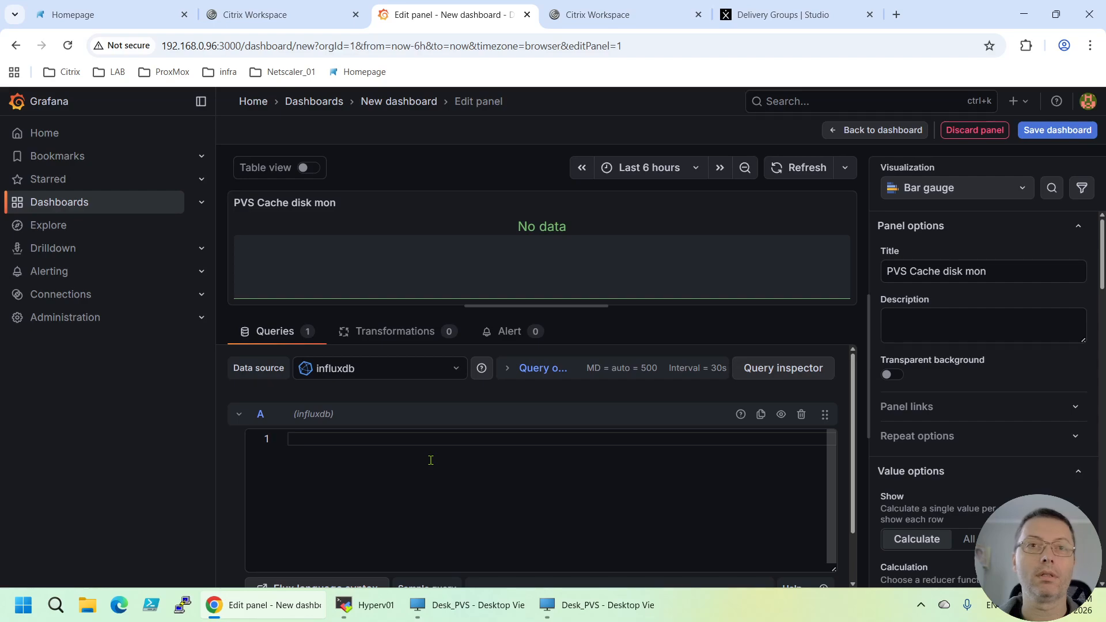
pyautogui.write('from(bucket: "citrix")   |> range(start: v.timeRangeStart, stop: v.timeRangeStop)   |> filter(fn: (r) => r["_measurement"] == "disk_space")   |> filter(fn: (r) => r["_field"] == "used_percent")   |> last()   |> group()   |> sort(columns: ["_value"], desc: true)')
pyautogui.scroll(-1, 469, 472)
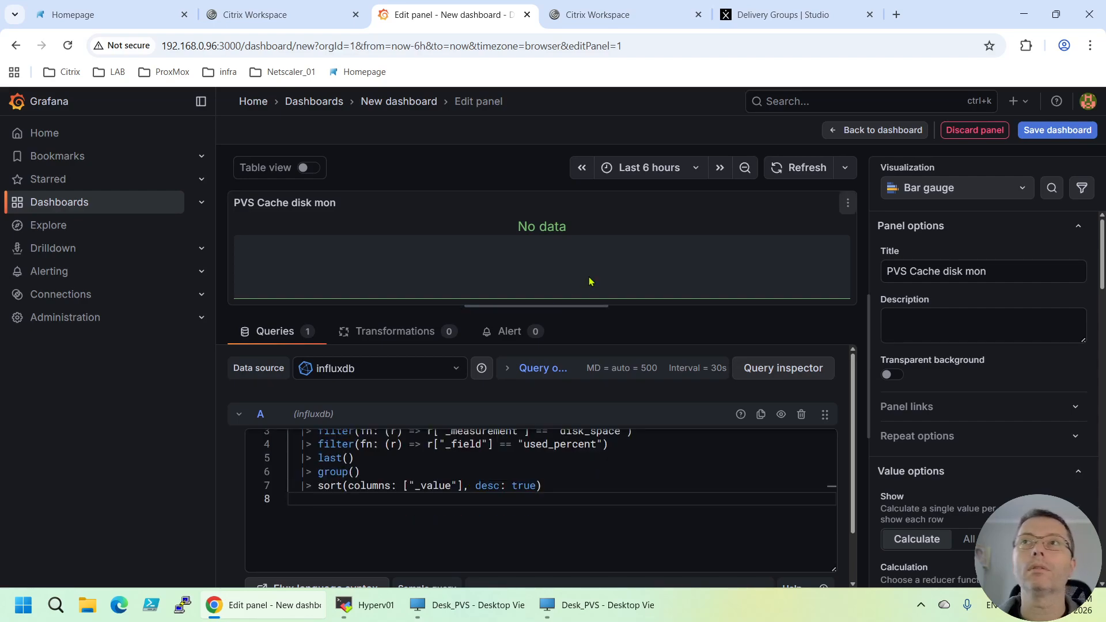
# - Set the bar gauge's value options to show All values instead of a calculated one
pyautogui.click(1060, 326)
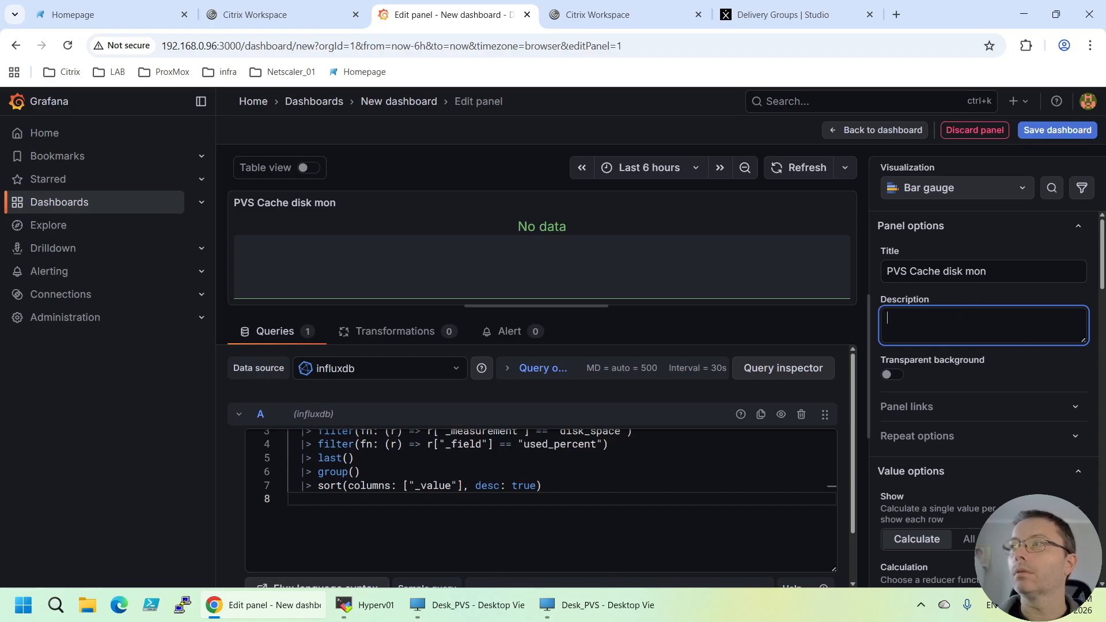
pyautogui.scroll(-1, 1032, 320)
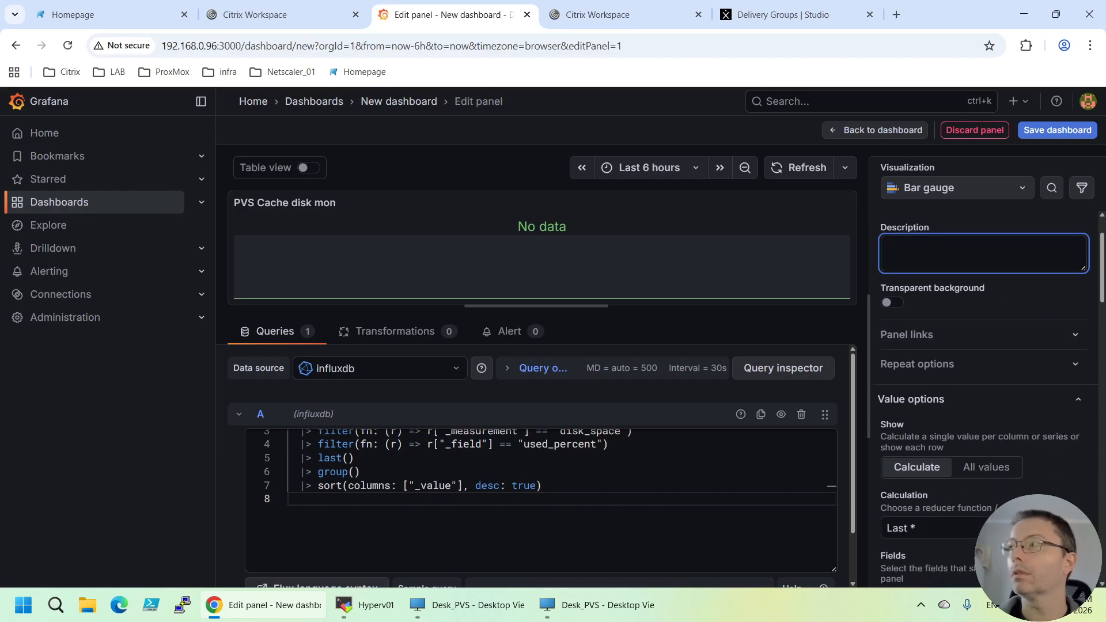
pyautogui.scroll(-1, 972, 309)
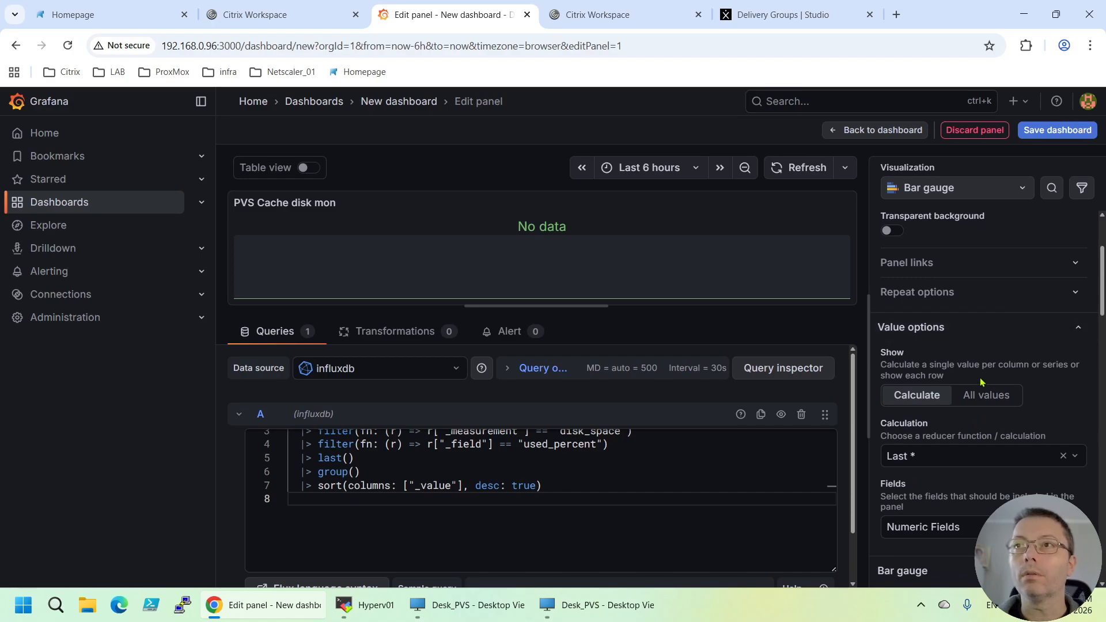
pyautogui.click(982, 400)
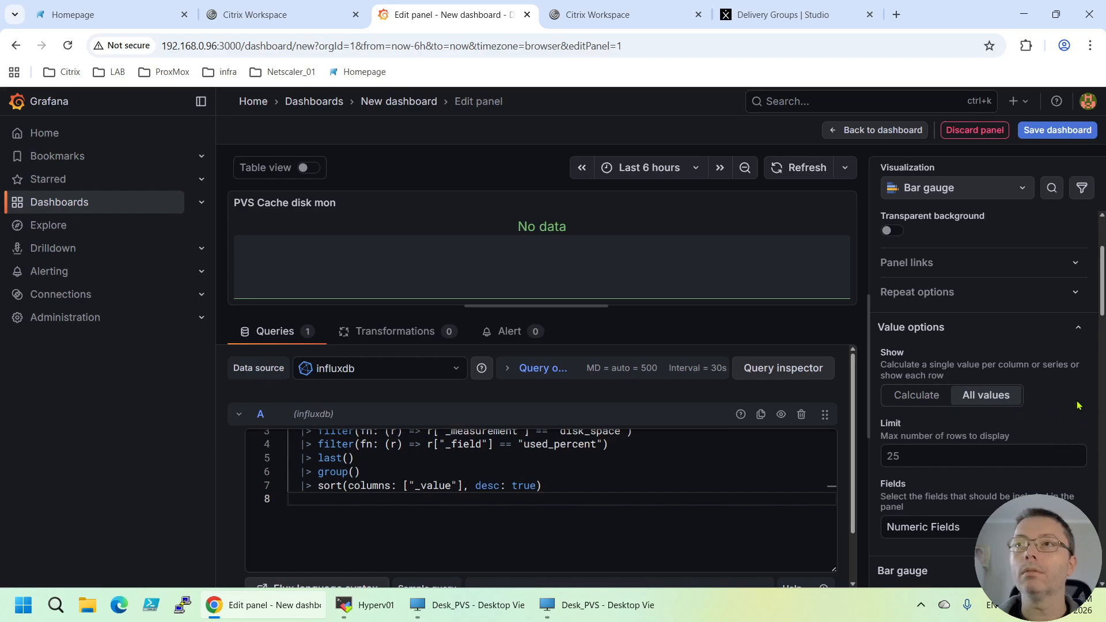
# - Set the bar gauge's orientation to Horizontal and its display mode to Retro LCD
pyautogui.scroll(-1, 1074, 390)
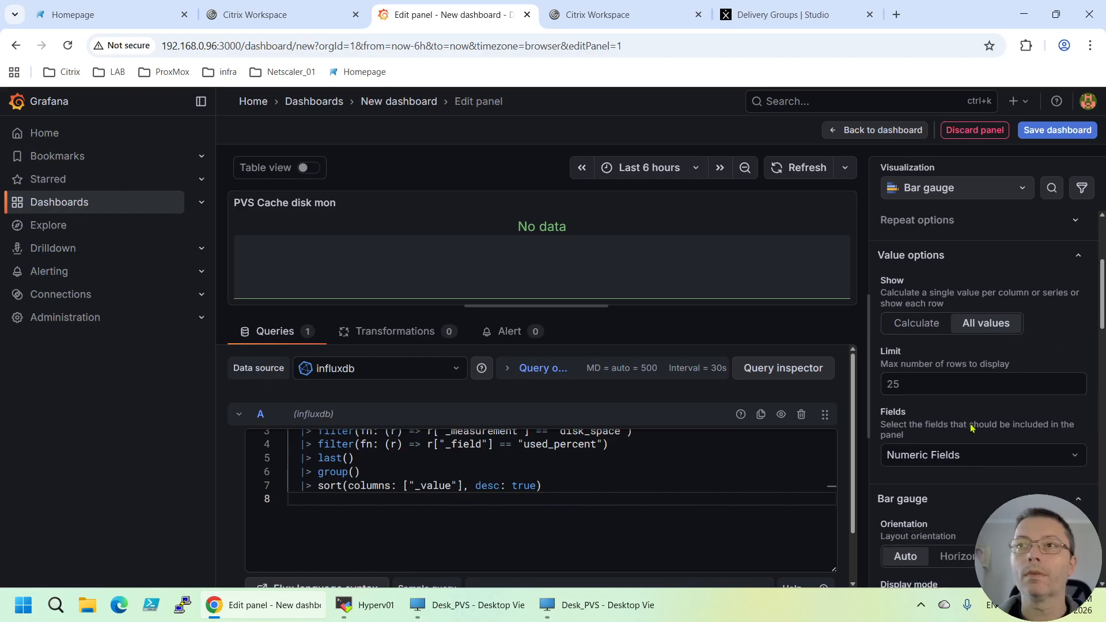
pyautogui.scroll(-1, 948, 383)
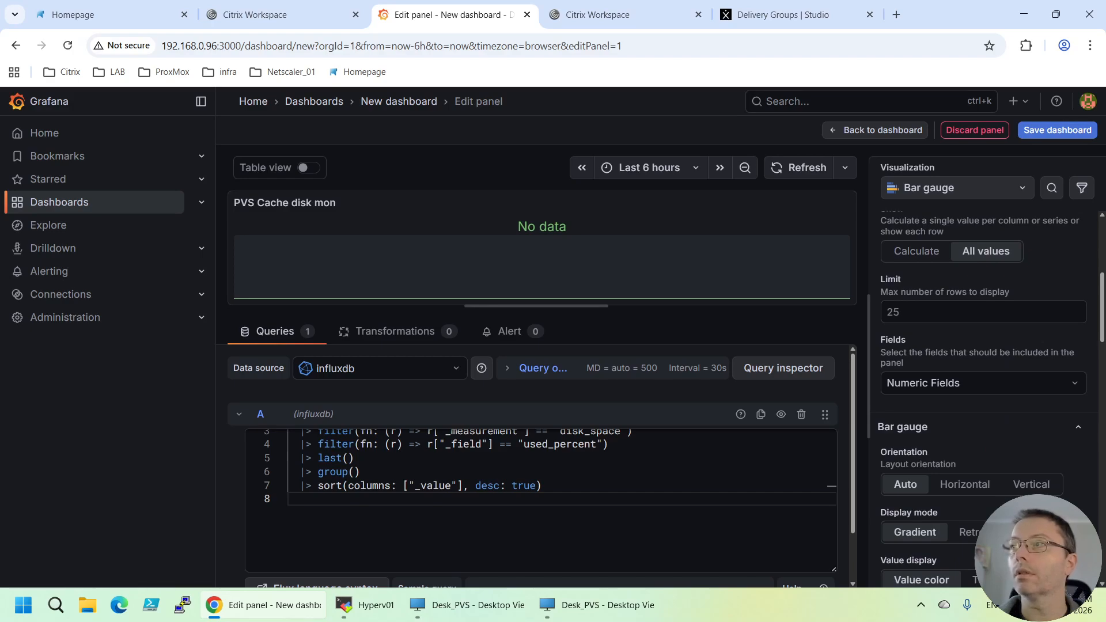
pyautogui.click(974, 487)
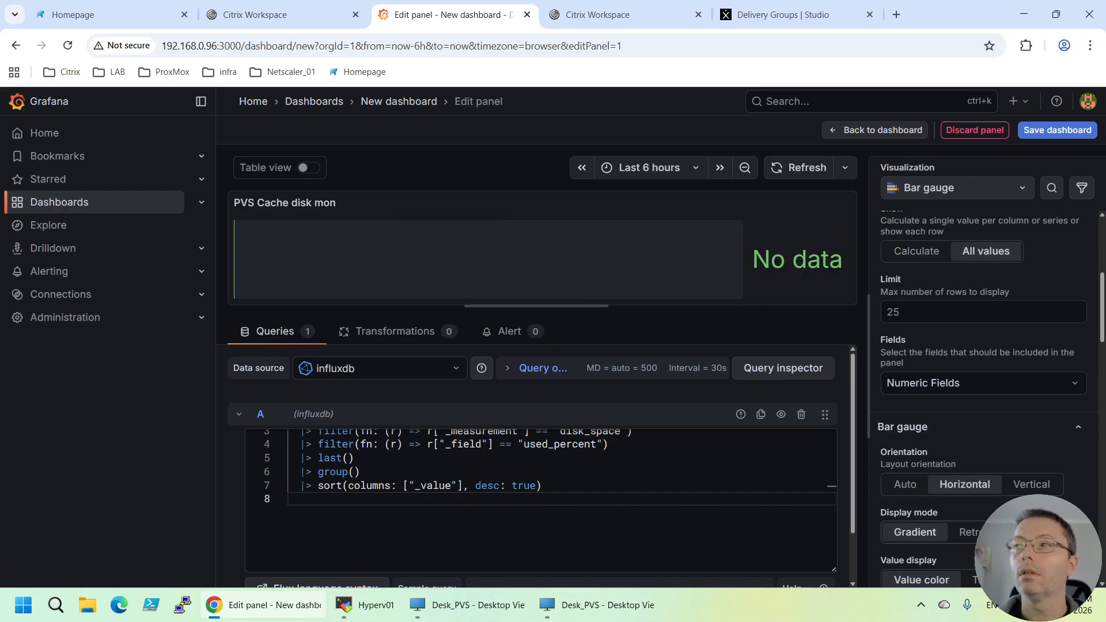
pyautogui.click(970, 532)
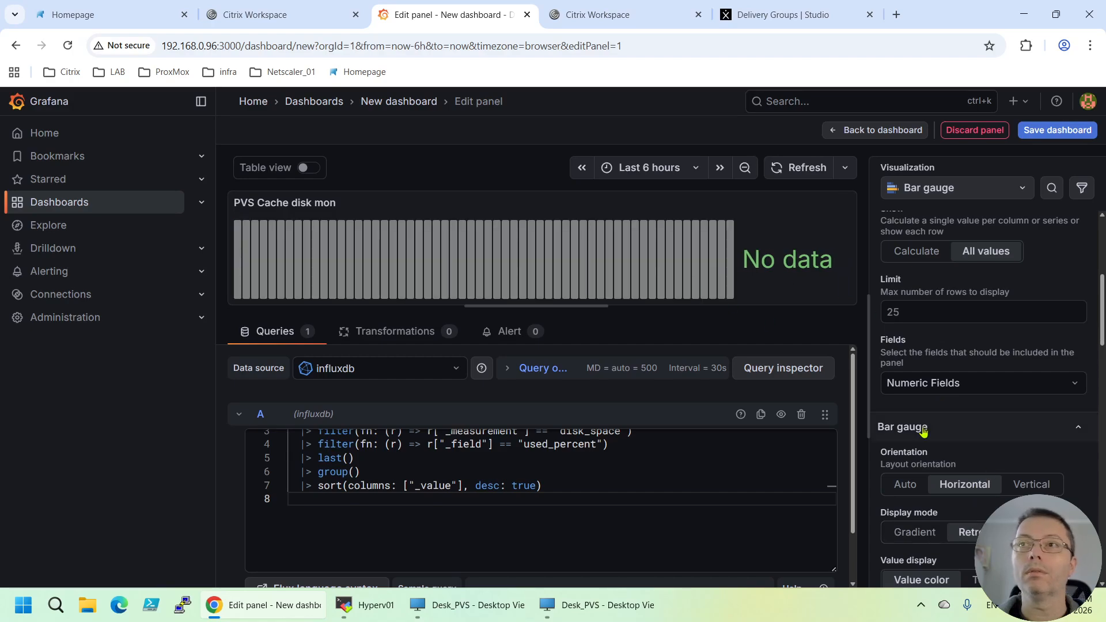
pyautogui.click(909, 538)
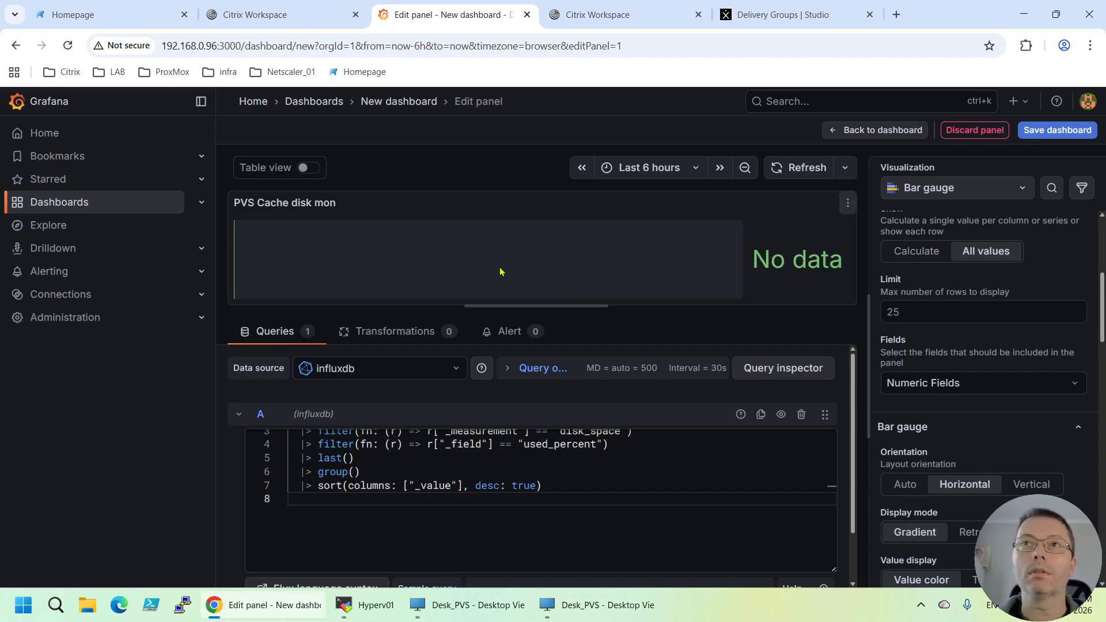
pyautogui.click(980, 530)
# - Try Text color for the bar gauge's value display, restore Value color, and set the name placement to Left
pyautogui.scroll(-3, 1000, 441)
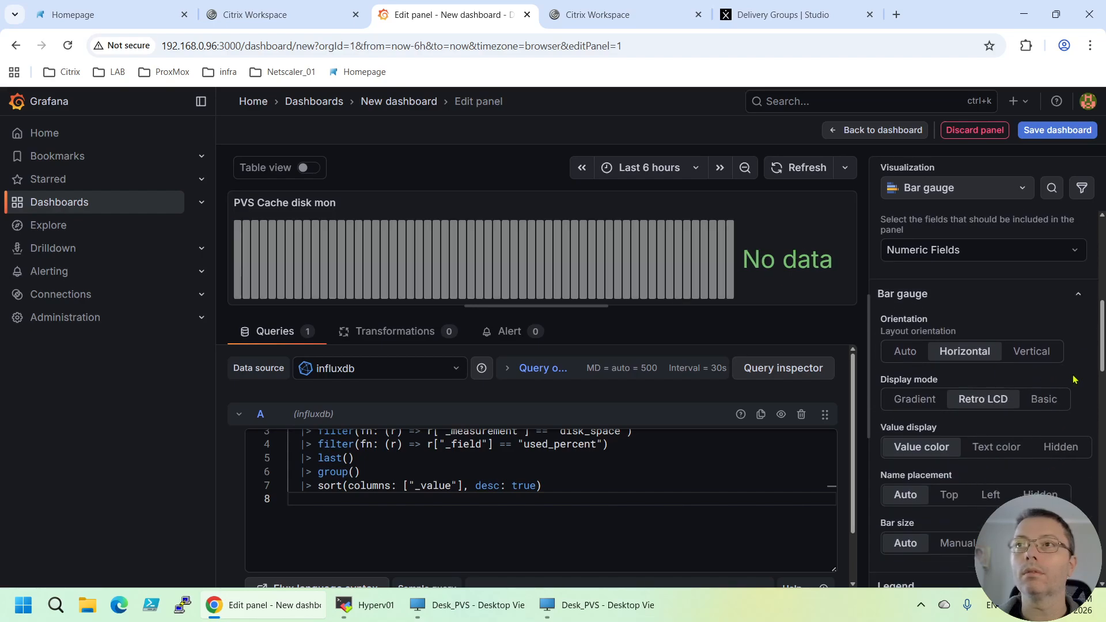
pyautogui.click(1002, 439)
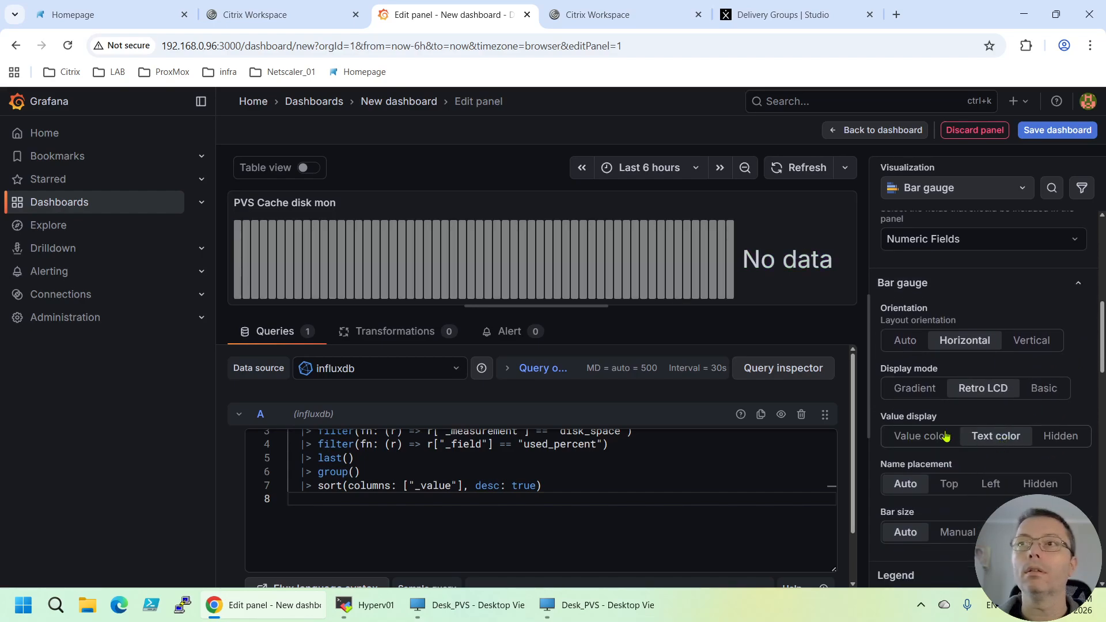
pyautogui.click(921, 436)
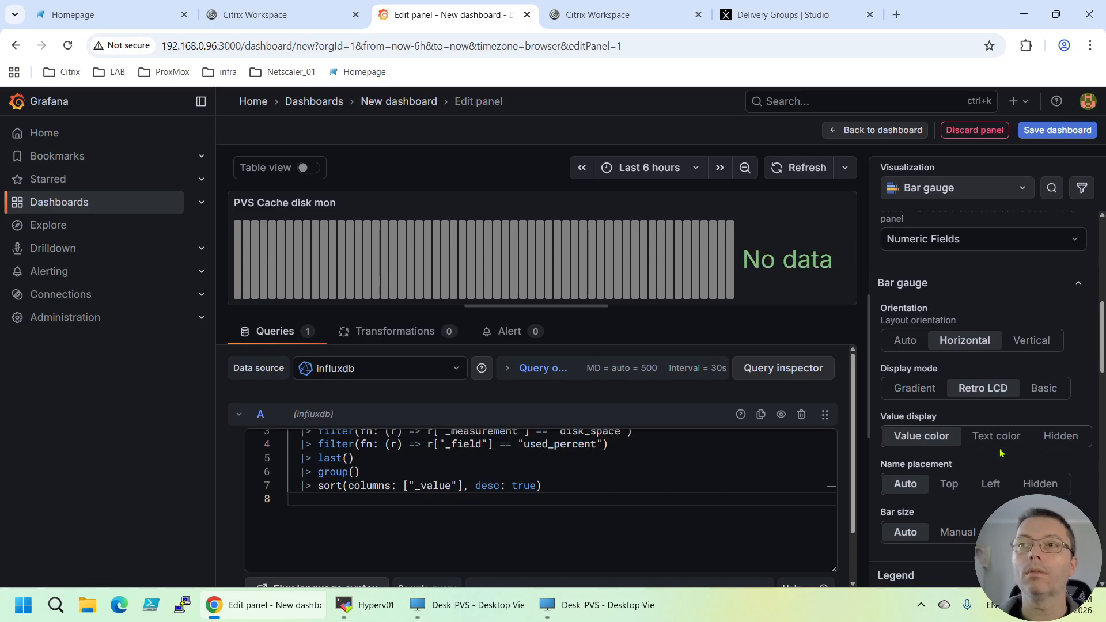
pyautogui.scroll(-1, 1000, 446)
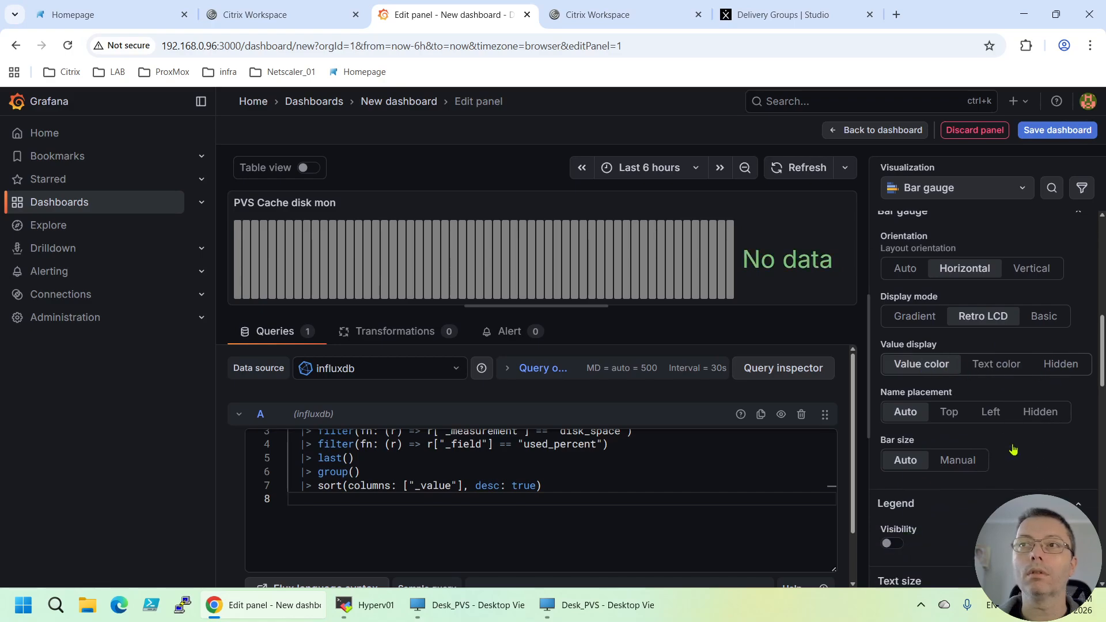
pyautogui.click(995, 415)
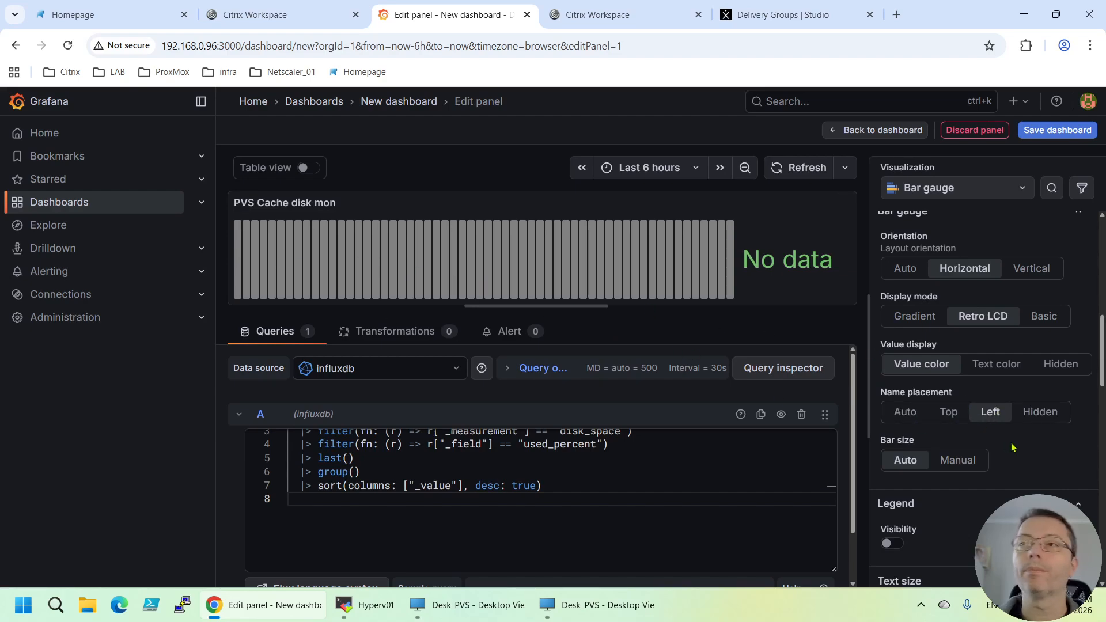
# - Set the bar gauge's standard unit to Percent (0-100) from the Misc category
pyautogui.scroll(-1, 992, 455)
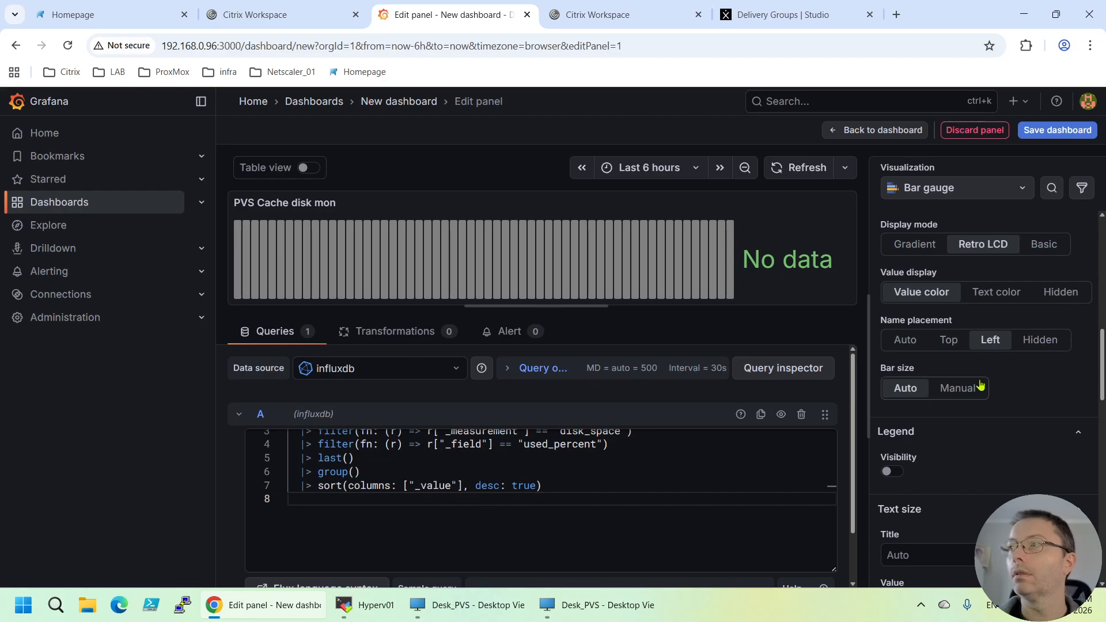
pyautogui.scroll(-2, 973, 385)
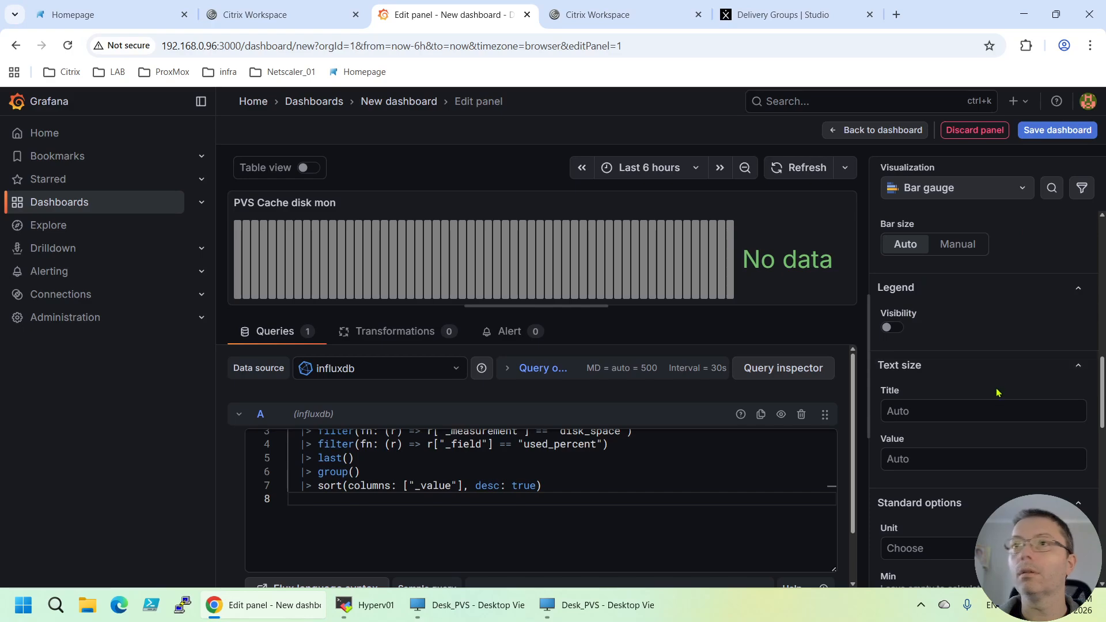
pyautogui.scroll(-2, 987, 399)
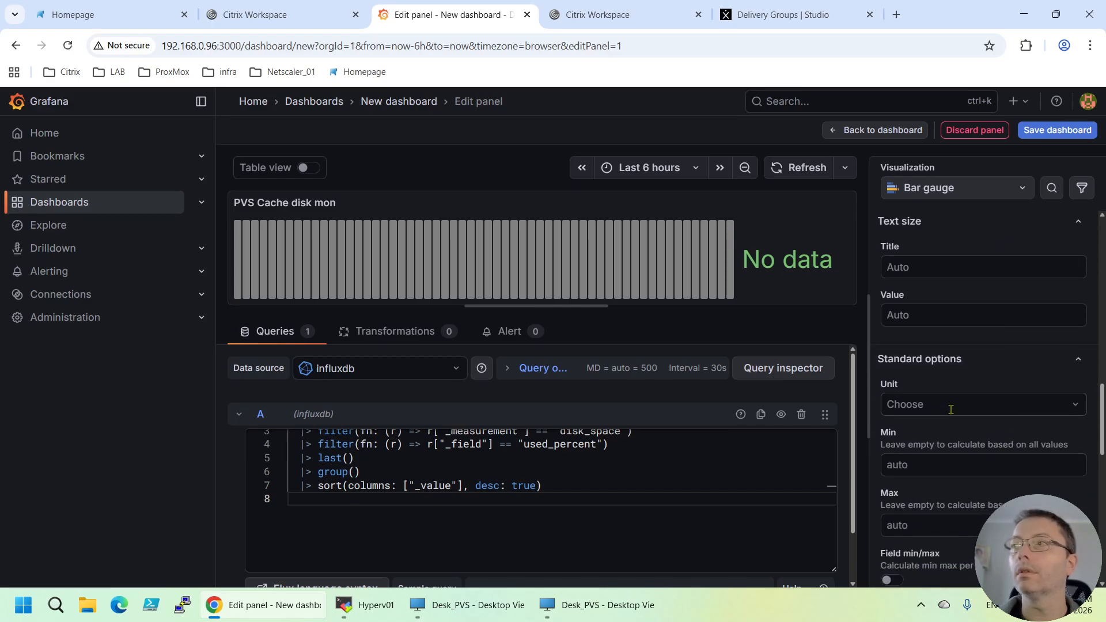
pyautogui.click(953, 405)
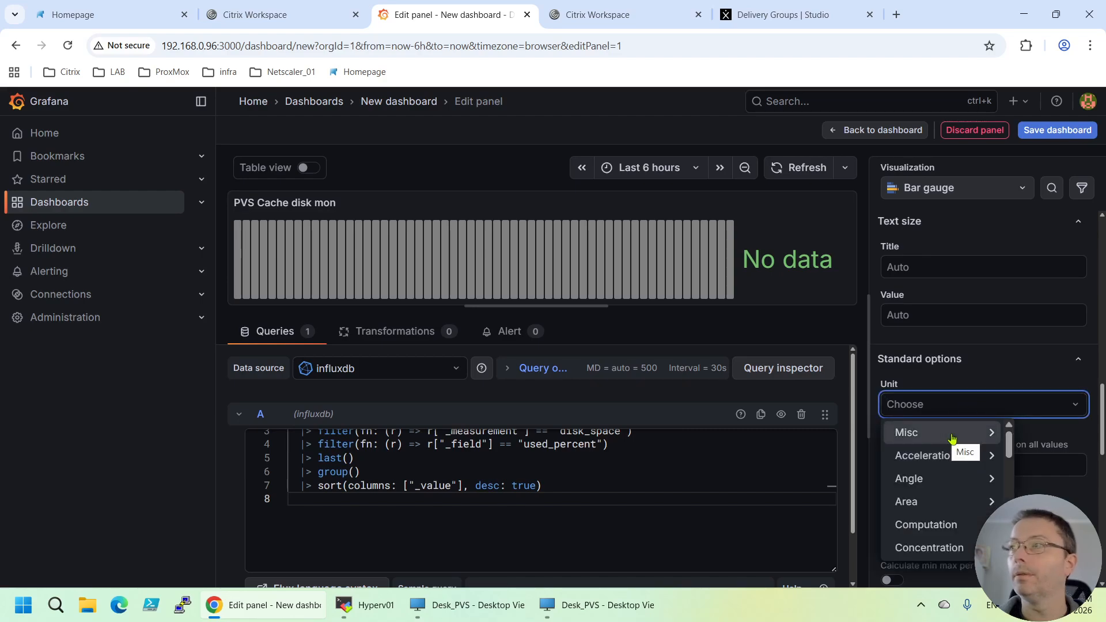
pyautogui.click(951, 439)
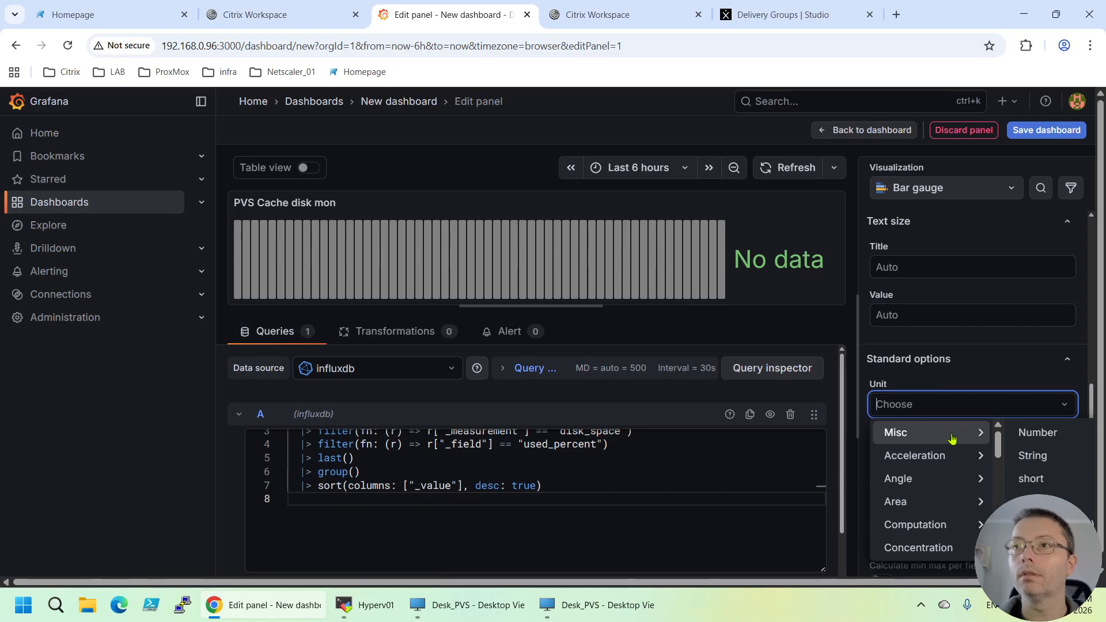
pyautogui.click(1041, 502)
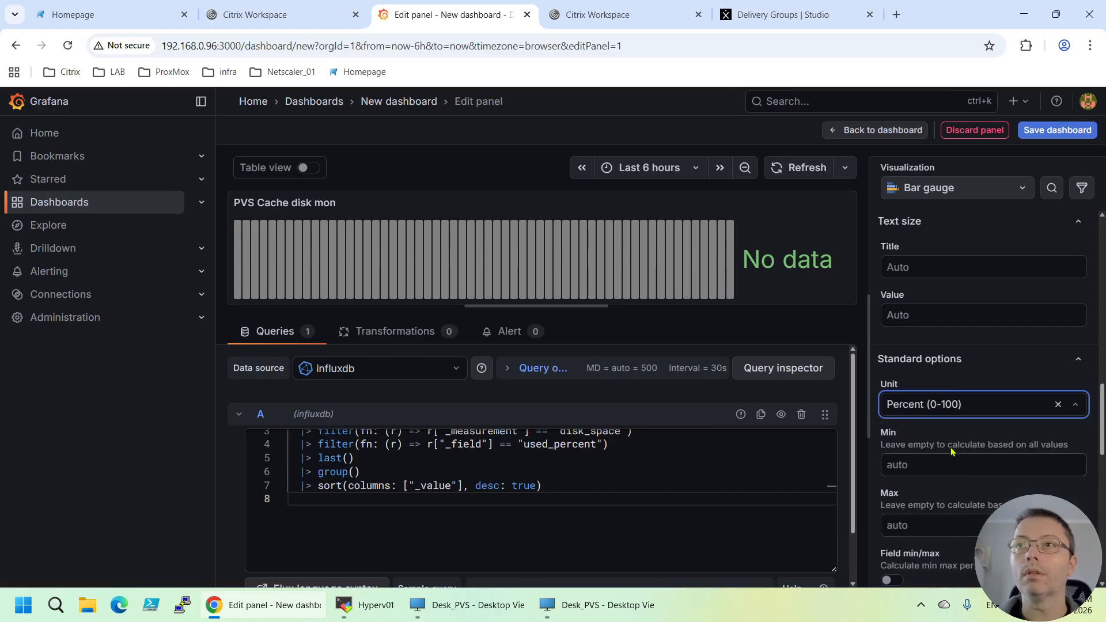
# - Set the bar gauge's minimum value to 0 and its maximum value to 100
pyautogui.click(949, 472)
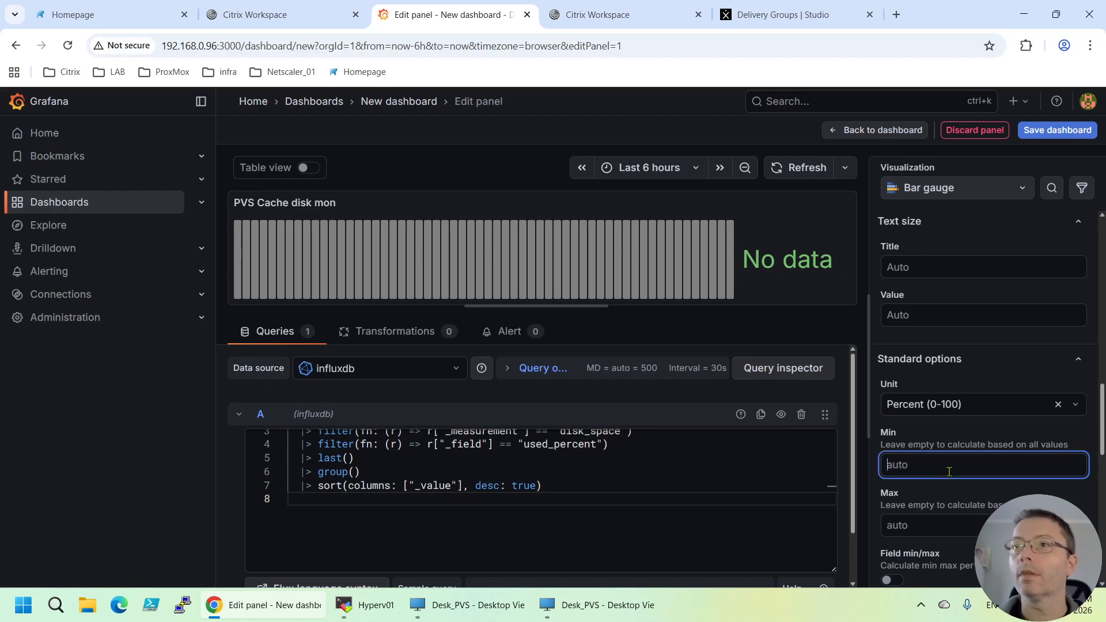
pyautogui.write('0')
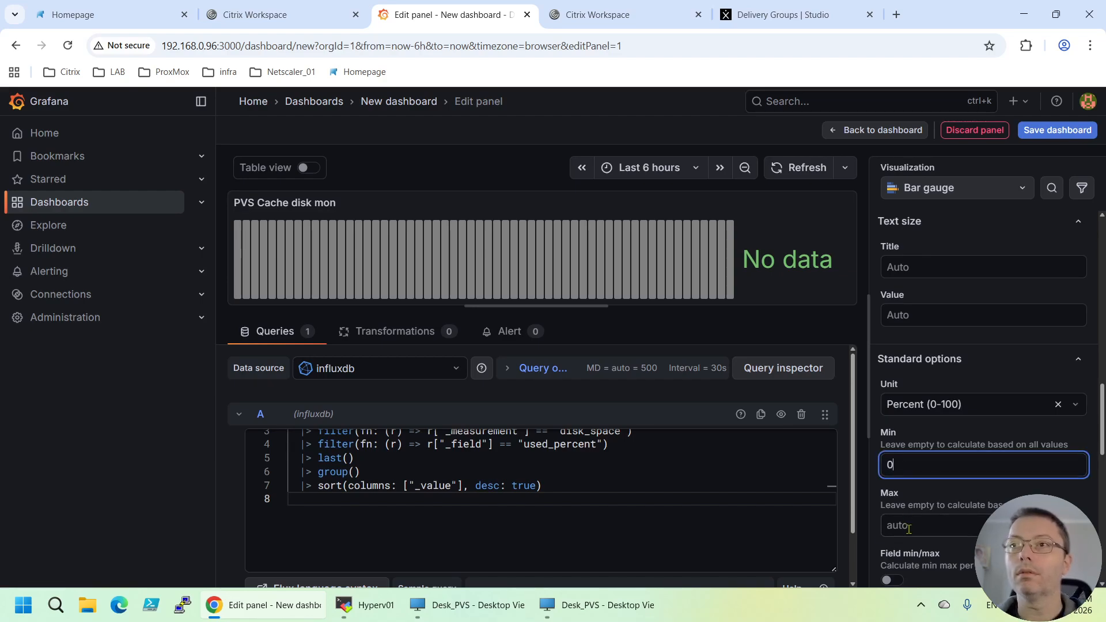
pyautogui.click(934, 531)
pyautogui.write('100')
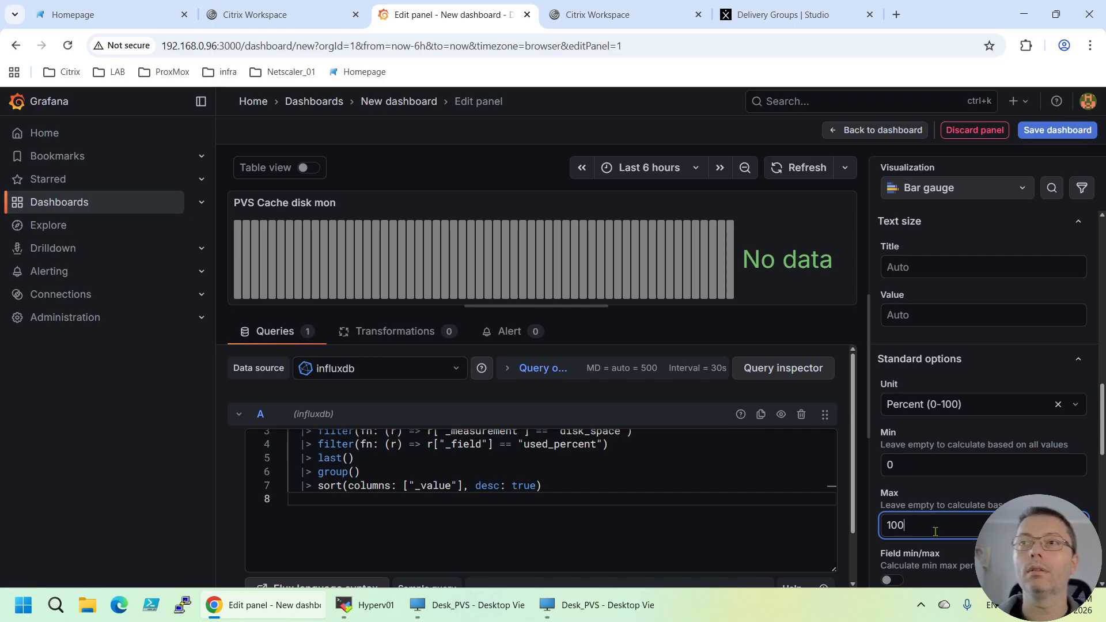
# - Review the panel's standard options, color scheme, data links, value mappings, thresholds and value options
pyautogui.scroll(-2, 980, 458)
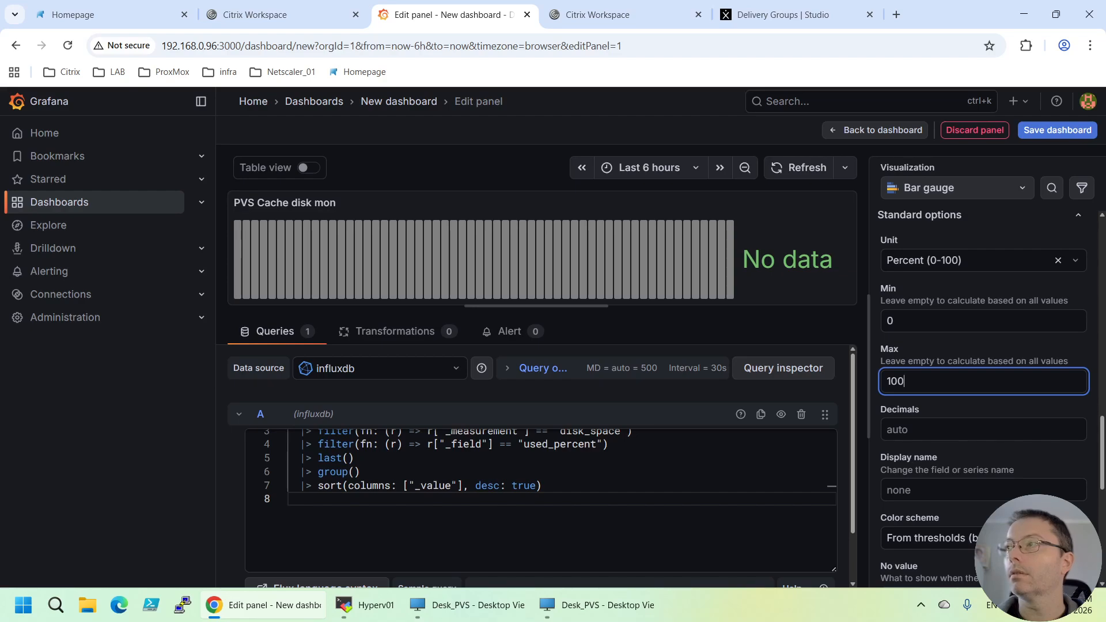
pyautogui.scroll(-2, 958, 457)
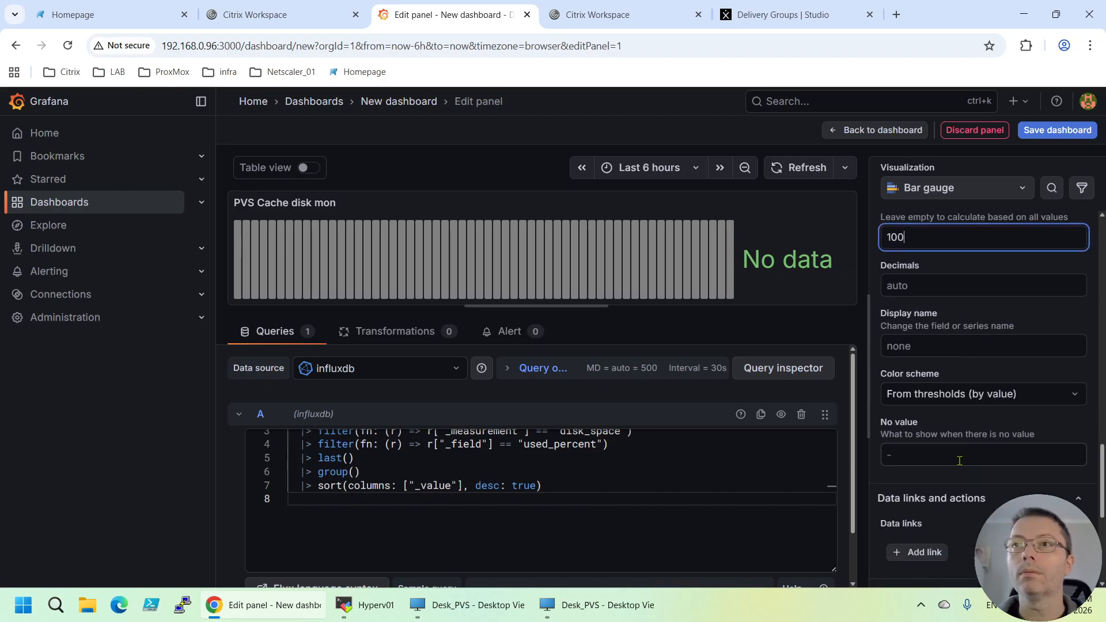
pyautogui.scroll(2, 979, 455)
pyautogui.scroll(-1, 997, 459)
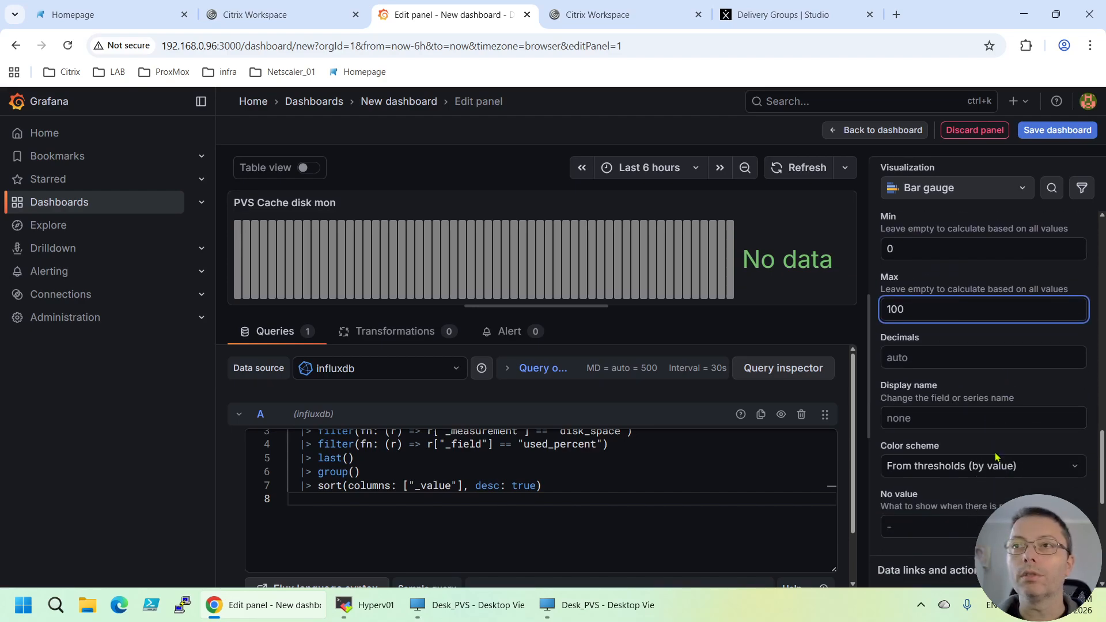
pyautogui.scroll(-3, 979, 421)
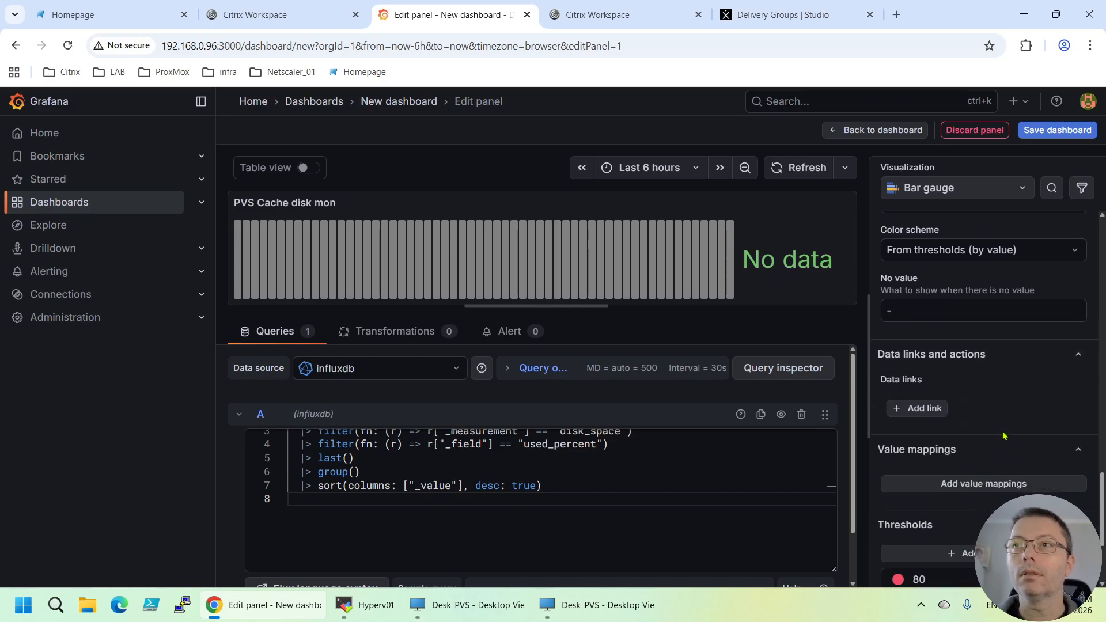
pyautogui.scroll(-3, 1030, 429)
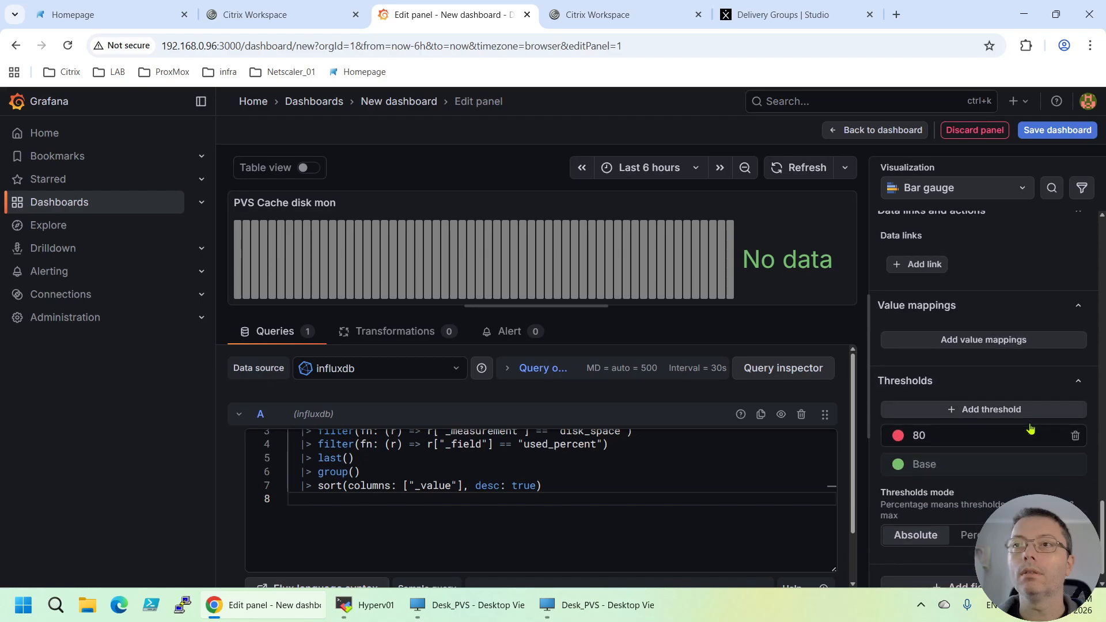
pyautogui.scroll(5, 1030, 429)
pyautogui.scroll(1, 1031, 428)
pyautogui.click(1017, 381)
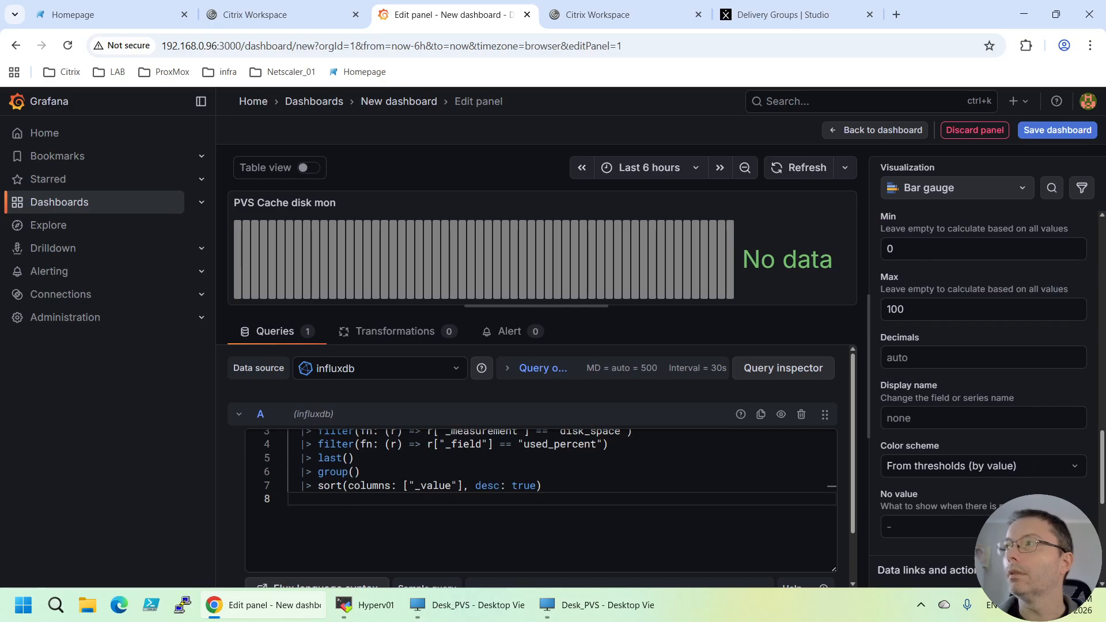
pyautogui.scroll(2, 979, 379)
pyautogui.scroll(-2, 988, 381)
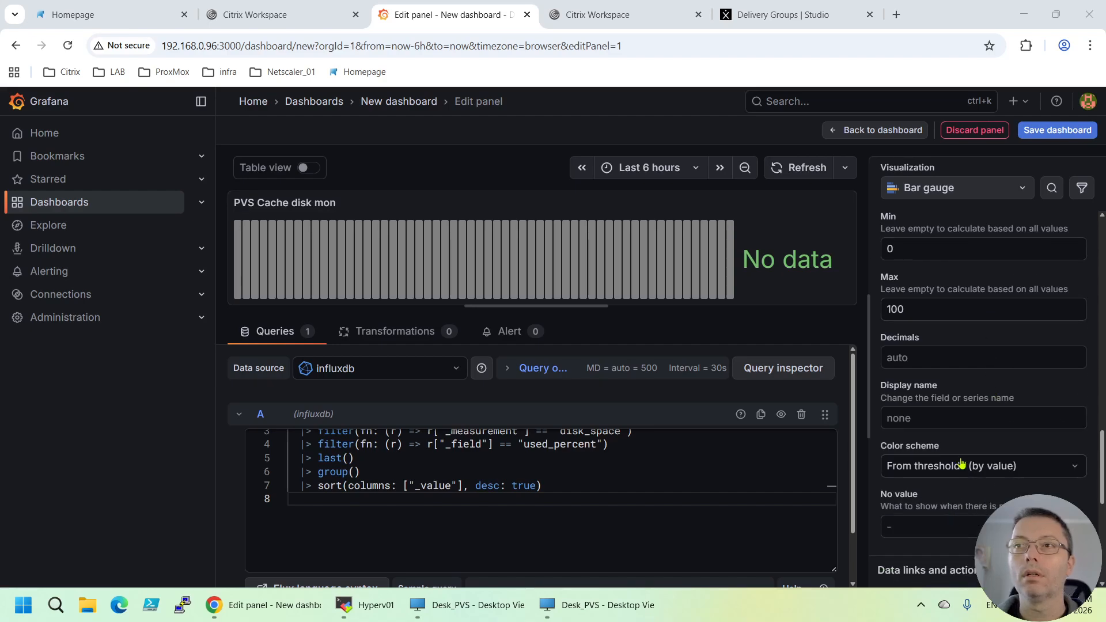
pyautogui.scroll(2, 985, 408)
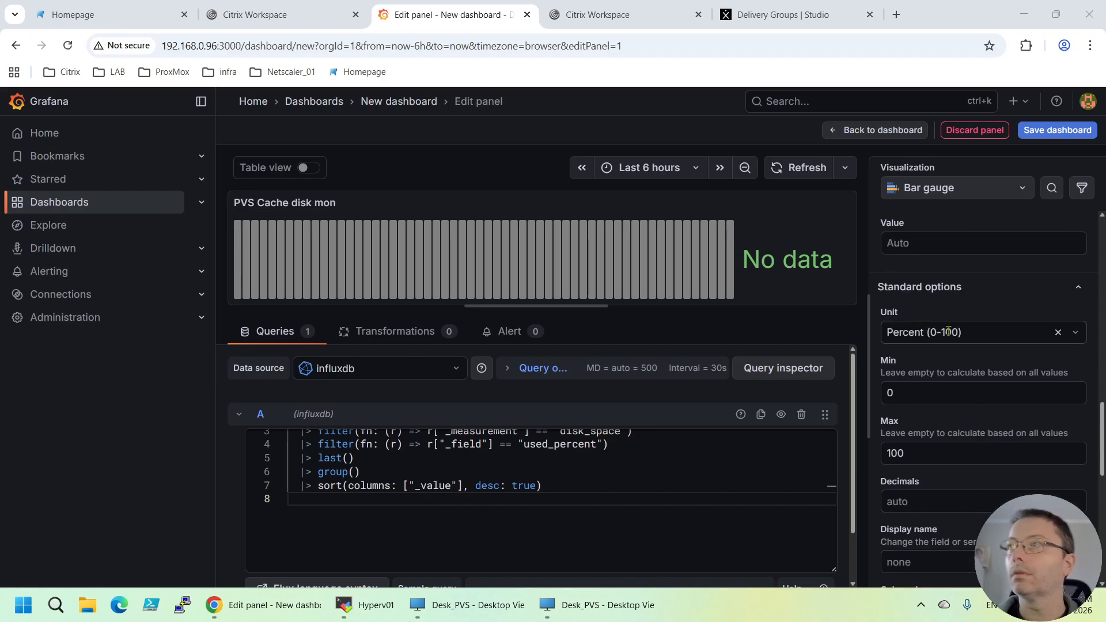
pyautogui.scroll(2, 979, 346)
pyautogui.scroll(-4, 998, 359)
pyautogui.scroll(-6, 999, 359)
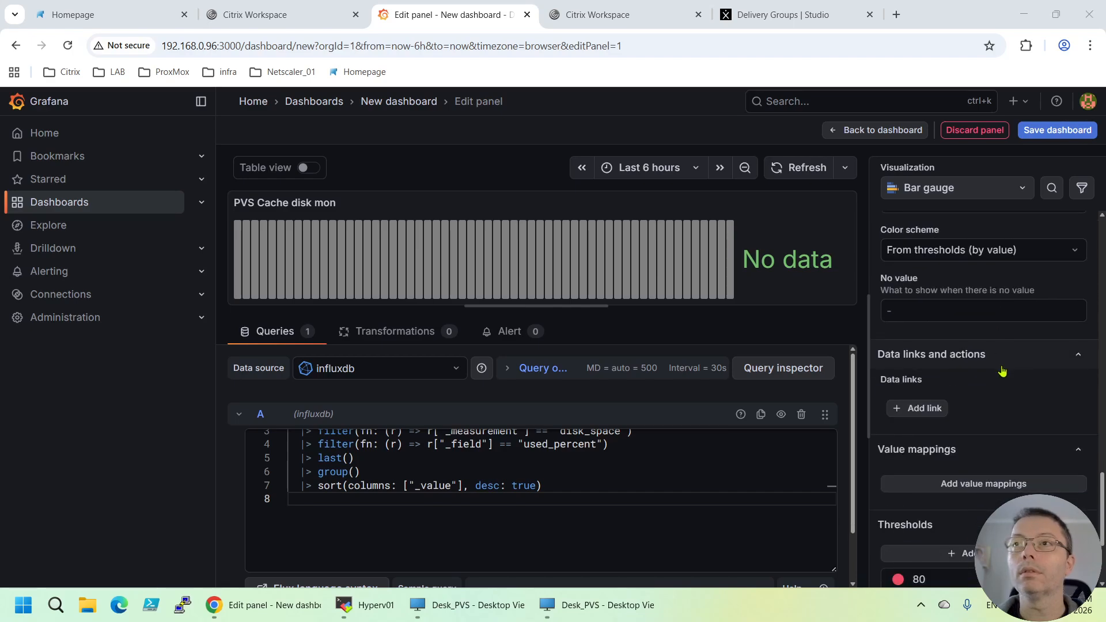
pyautogui.scroll(5, 1007, 386)
pyautogui.scroll(3, 1010, 385)
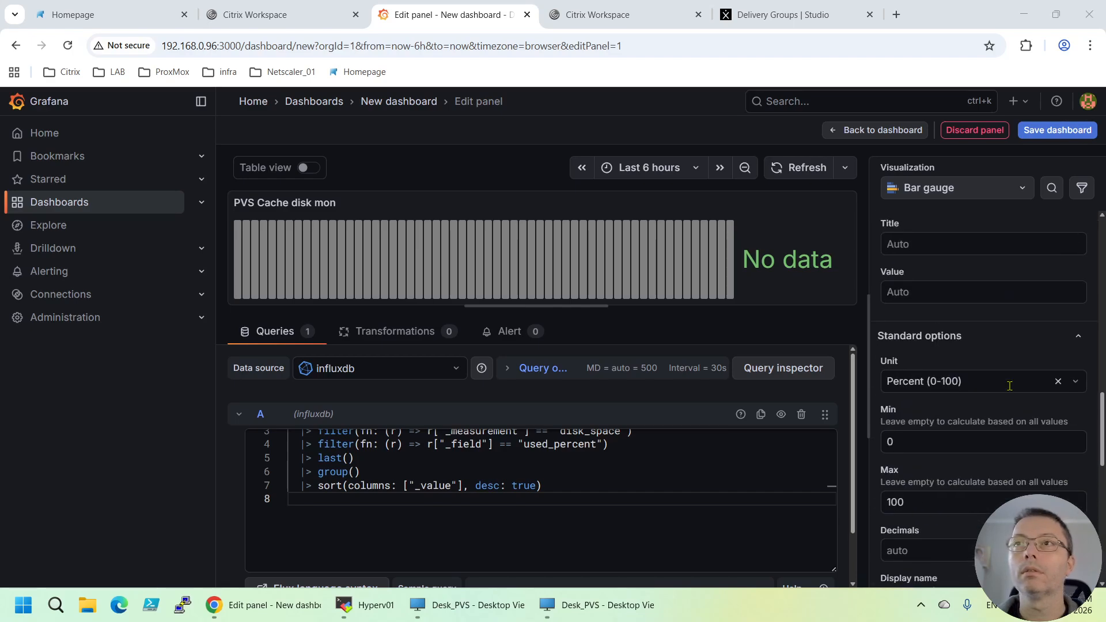
pyautogui.click(1079, 338)
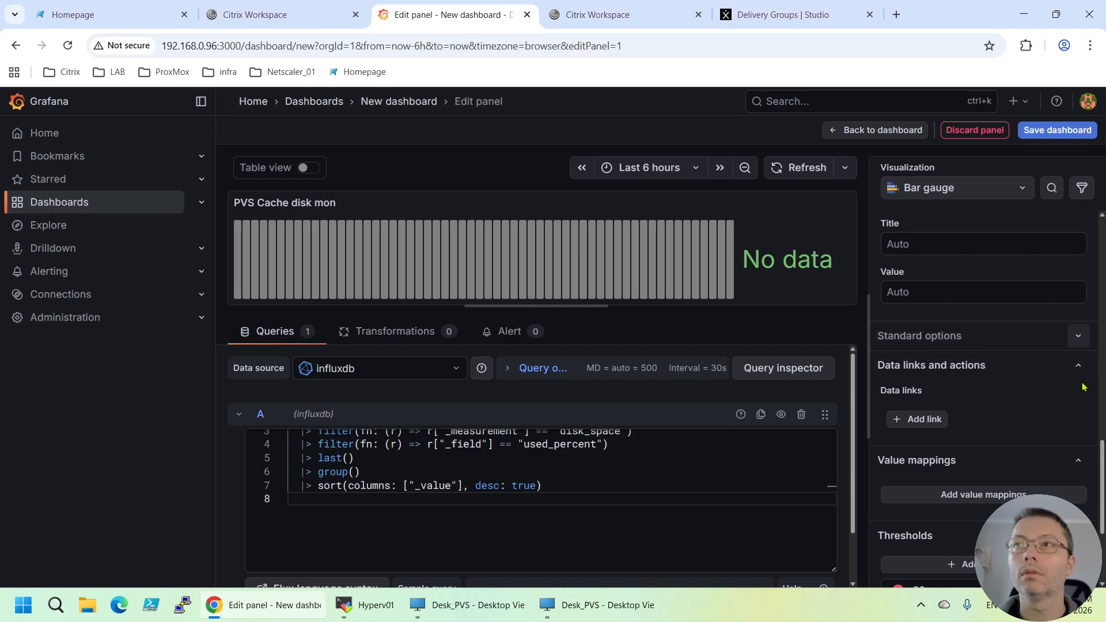
pyautogui.scroll(-2, 1077, 381)
pyautogui.scroll(1, 1083, 393)
pyautogui.scroll(2, 1080, 403)
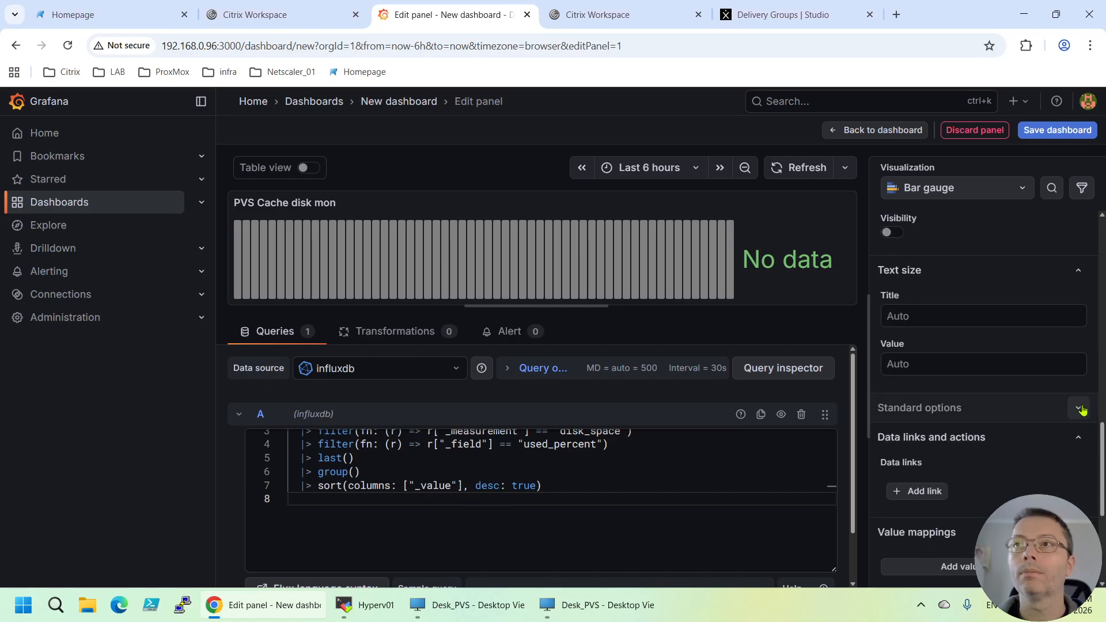
pyautogui.click(1079, 407)
pyautogui.scroll(-1, 1043, 444)
pyautogui.scroll(-2, 1028, 437)
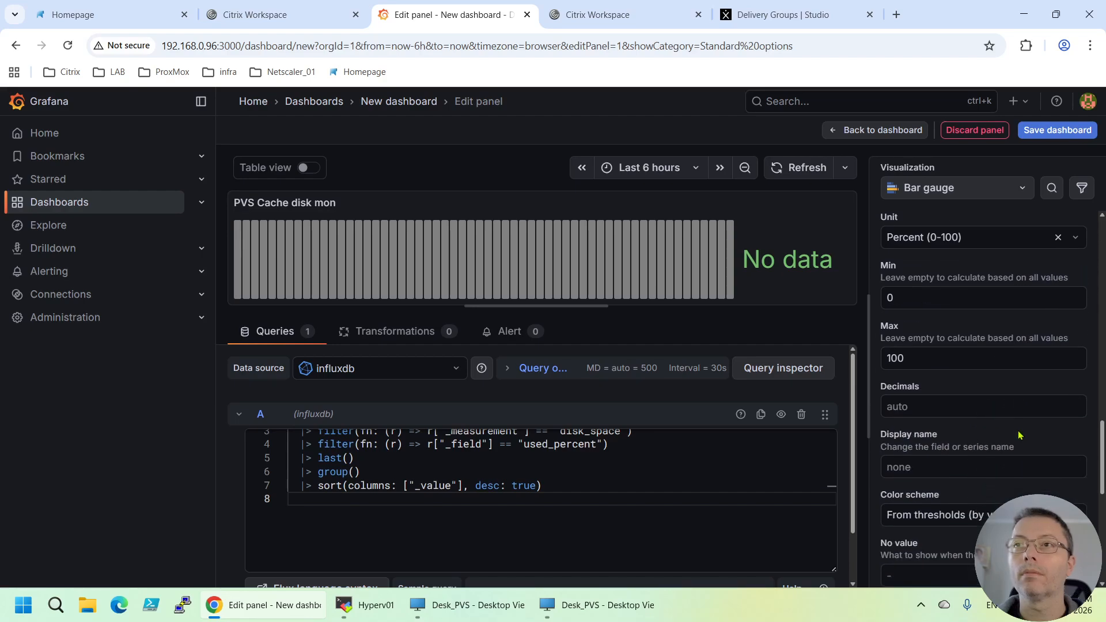
pyautogui.scroll(-1, 981, 410)
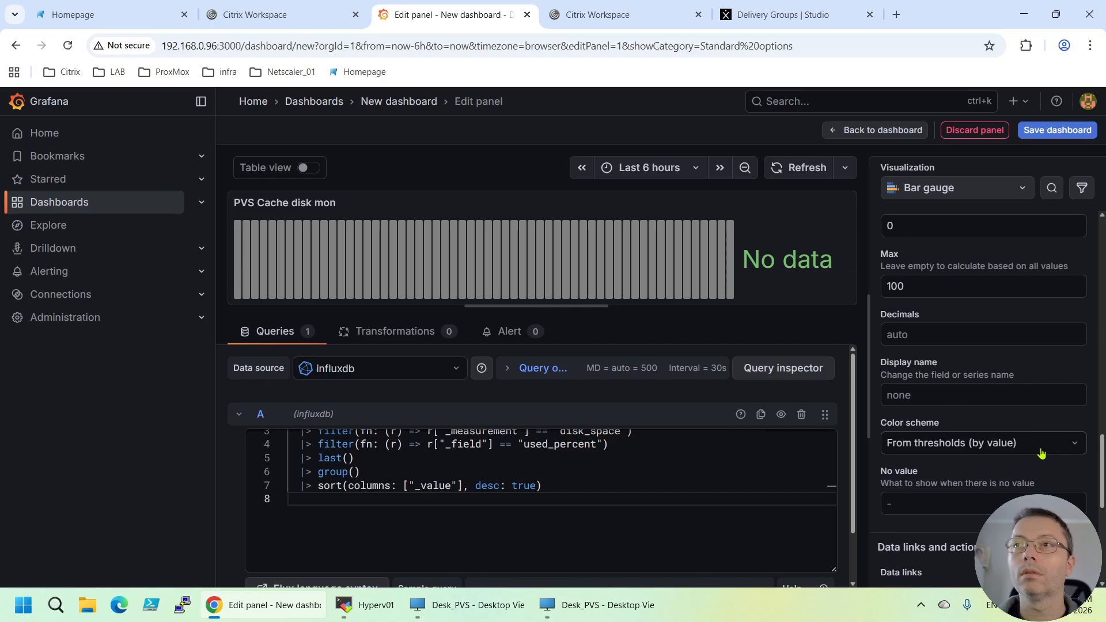
pyautogui.scroll(-1, 1031, 444)
pyautogui.scroll(-2, 1017, 428)
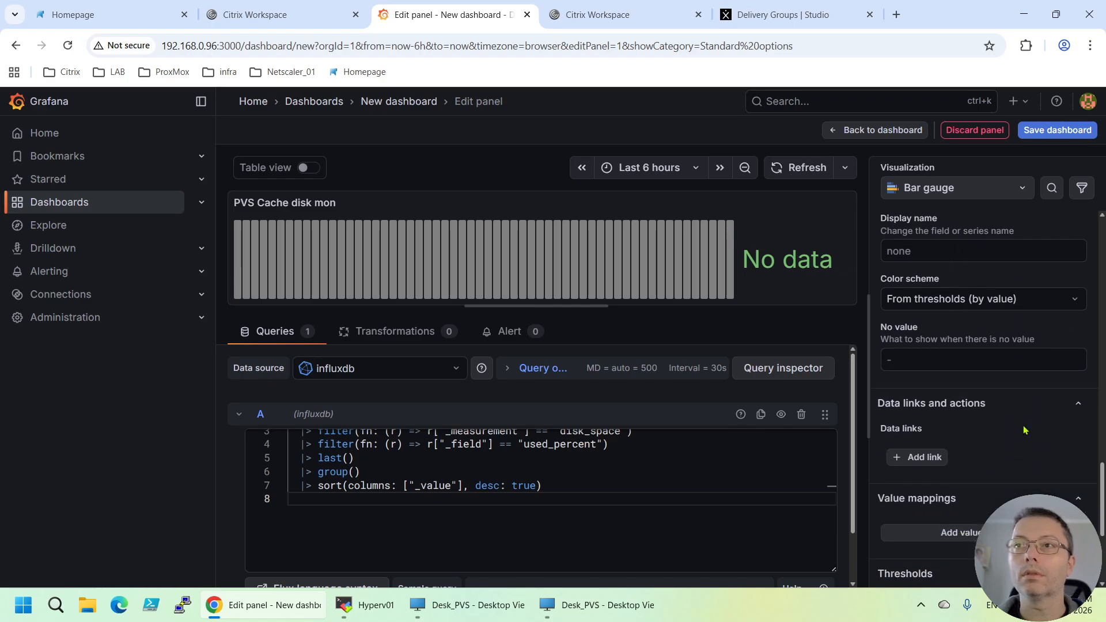
pyautogui.scroll(6, 1037, 413)
pyautogui.scroll(8, 1031, 413)
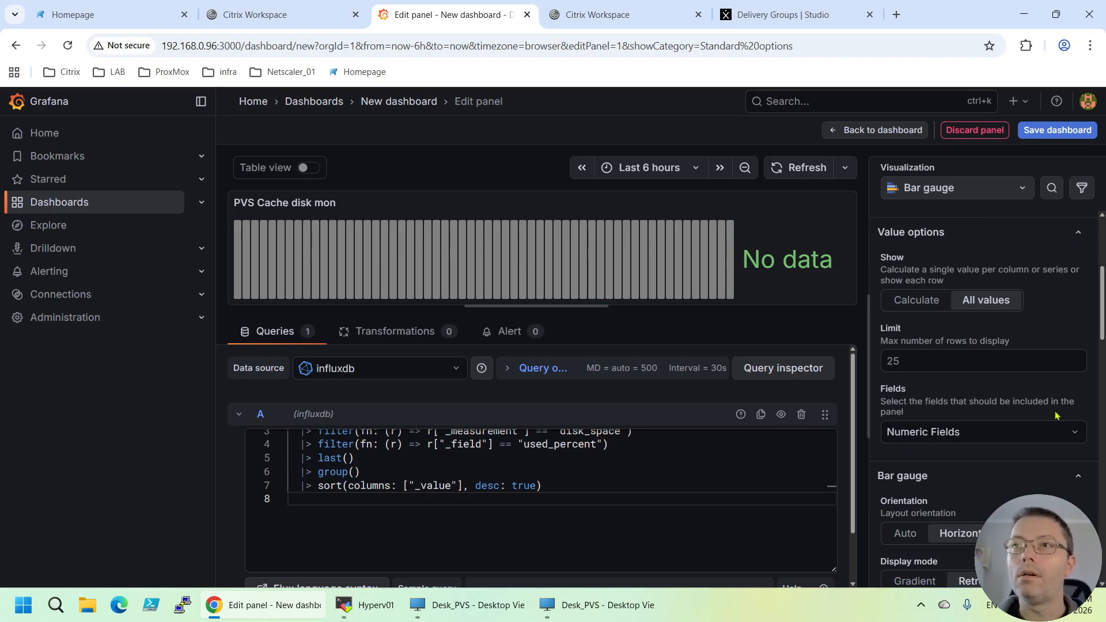
# - Switch the bar size to Manual with a minimum row height of 5 and a maximum row height of 10
pyautogui.scroll(-1, 1058, 414)
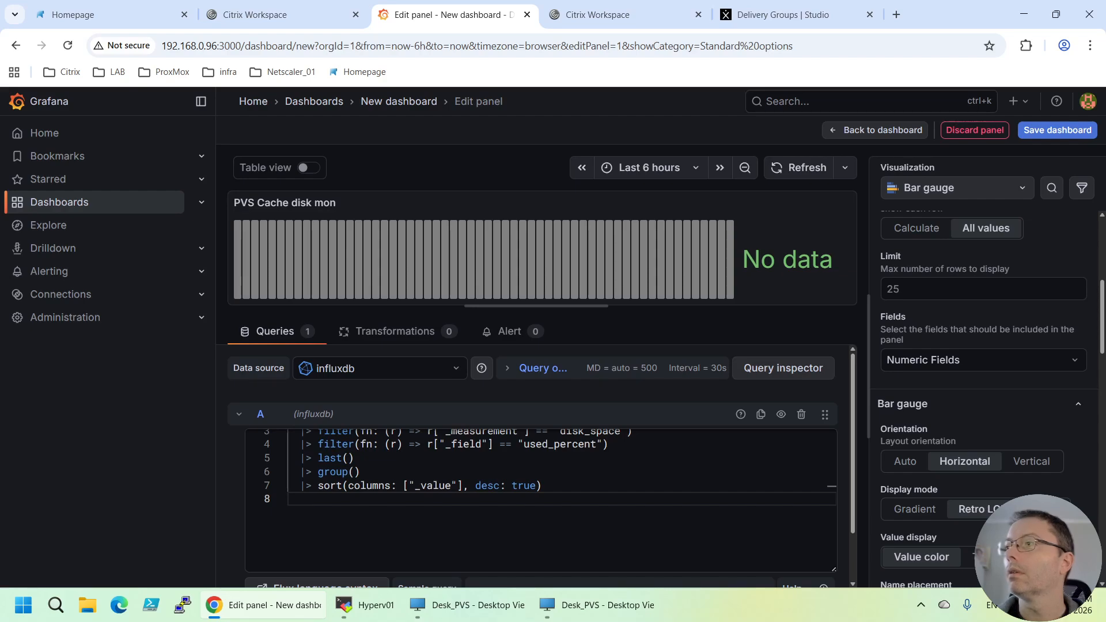
pyautogui.scroll(-3, 1014, 448)
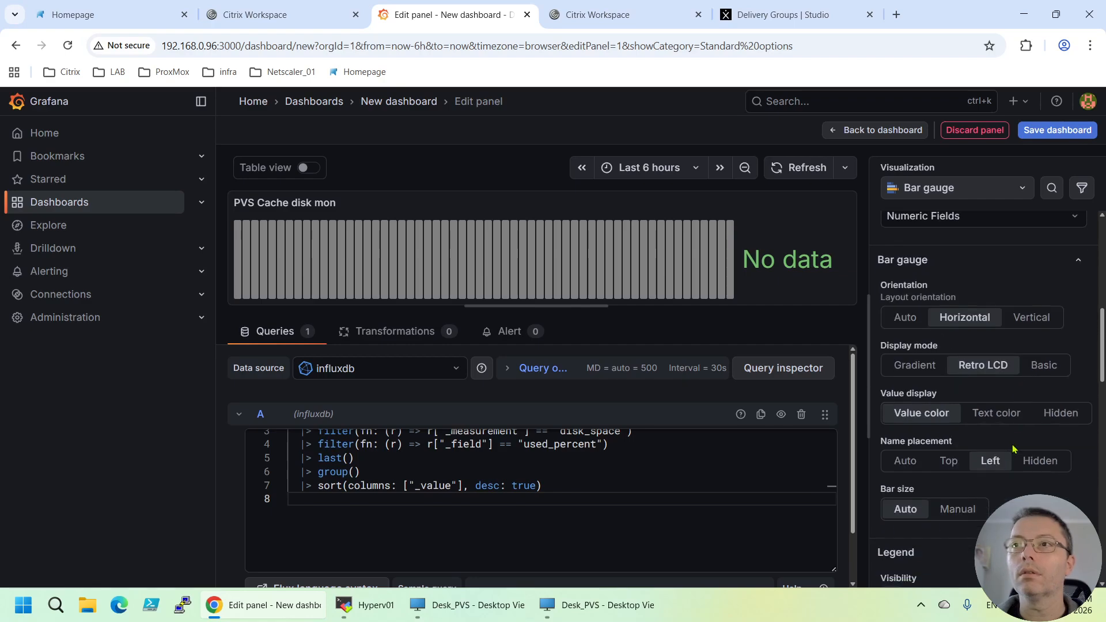
pyautogui.click(960, 509)
pyautogui.scroll(-3, 1035, 482)
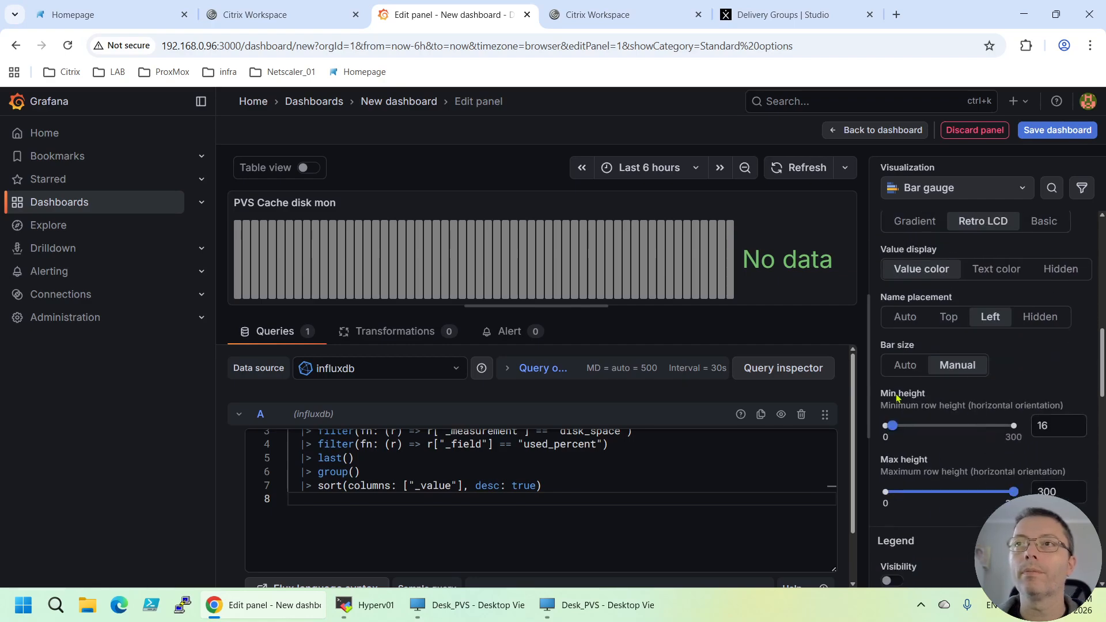
pyautogui.doubleClick(1059, 427)
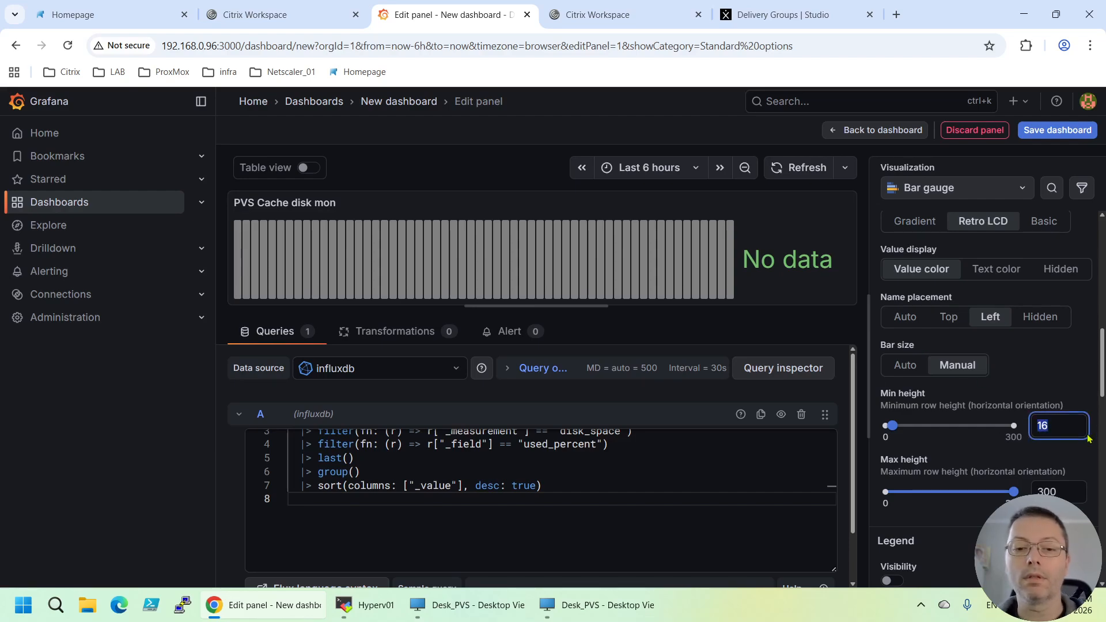
pyautogui.write('5')
pyautogui.click(1060, 493)
pyautogui.moveTo(1061, 493); pyautogui.dragTo(1043, 485)
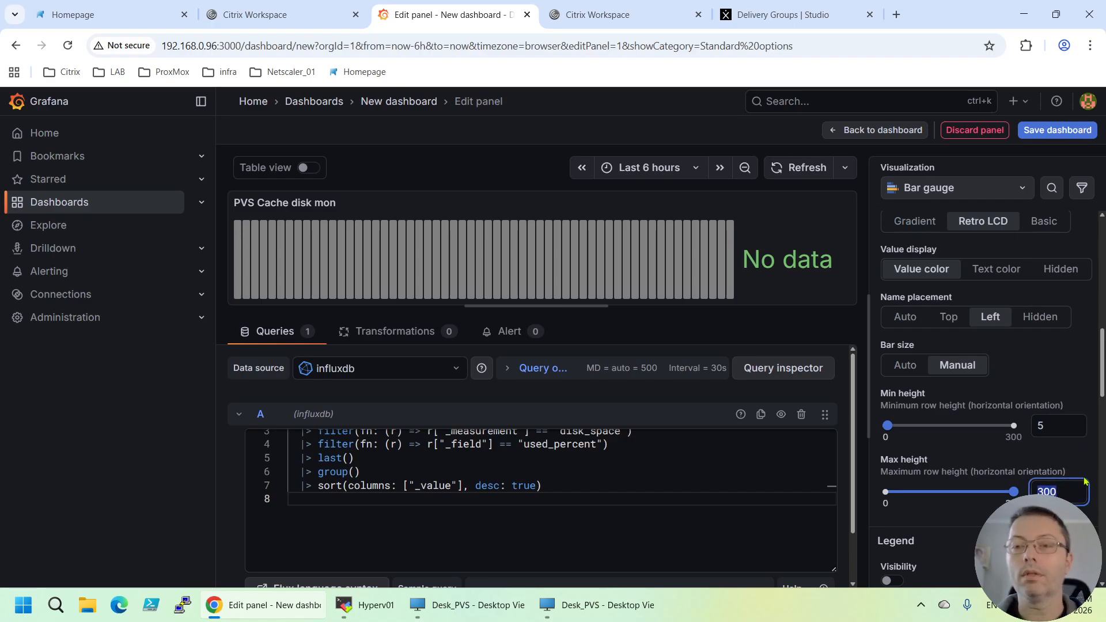
pyautogui.write('10')
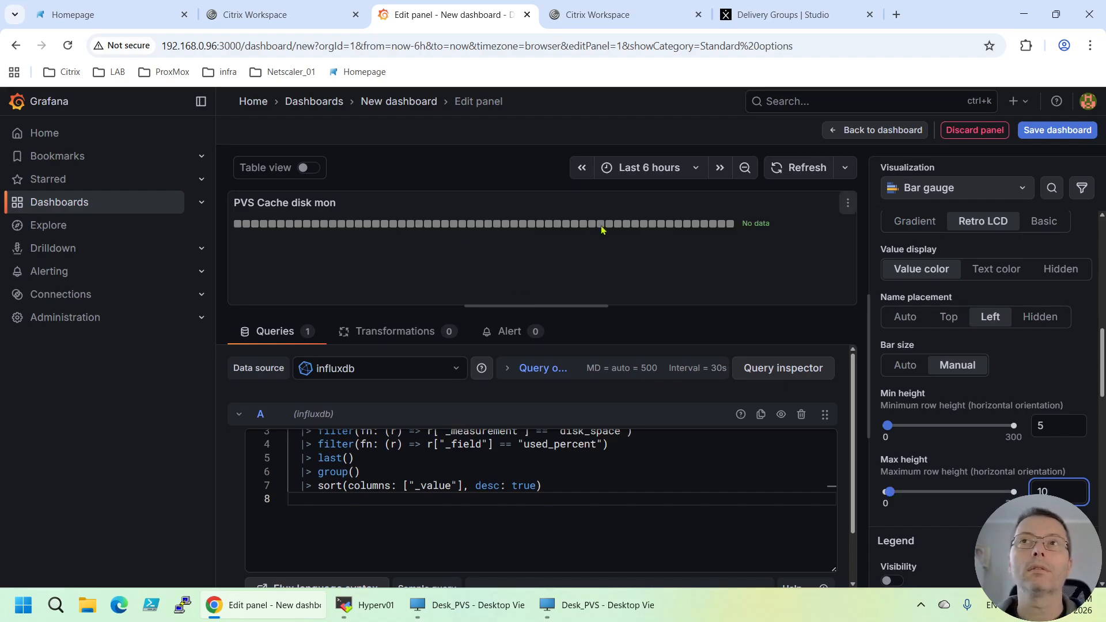
# - Add an Organize fields by name transformation to the panel and save the dashboard as New dashboard in the Dashboards folder
pyautogui.moveTo(572, 307); pyautogui.dragTo(455, 306)
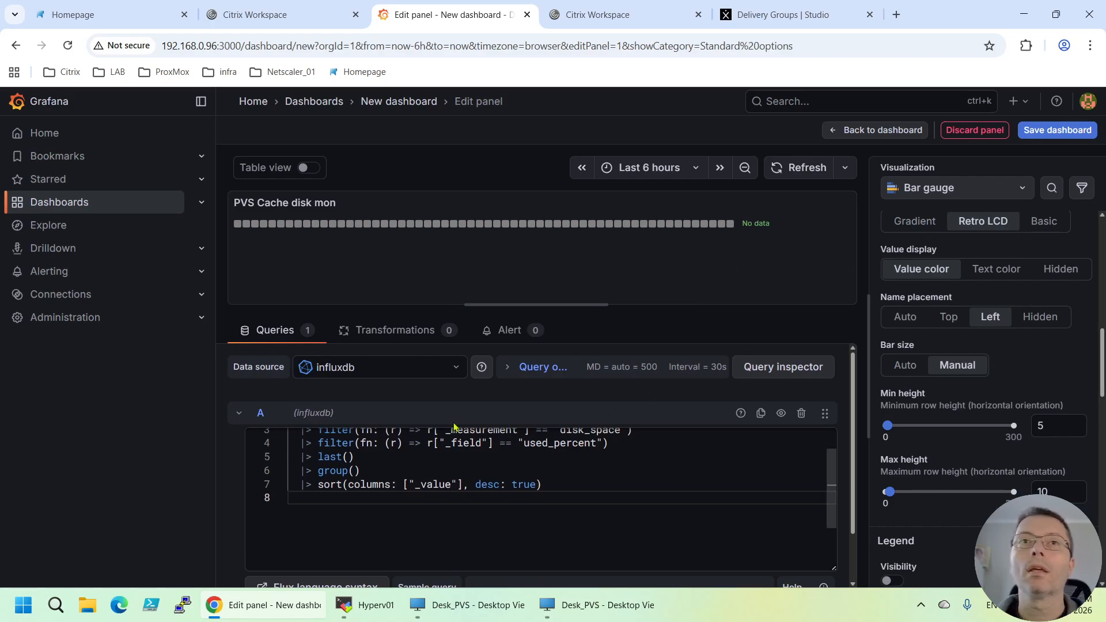
pyautogui.click(392, 331)
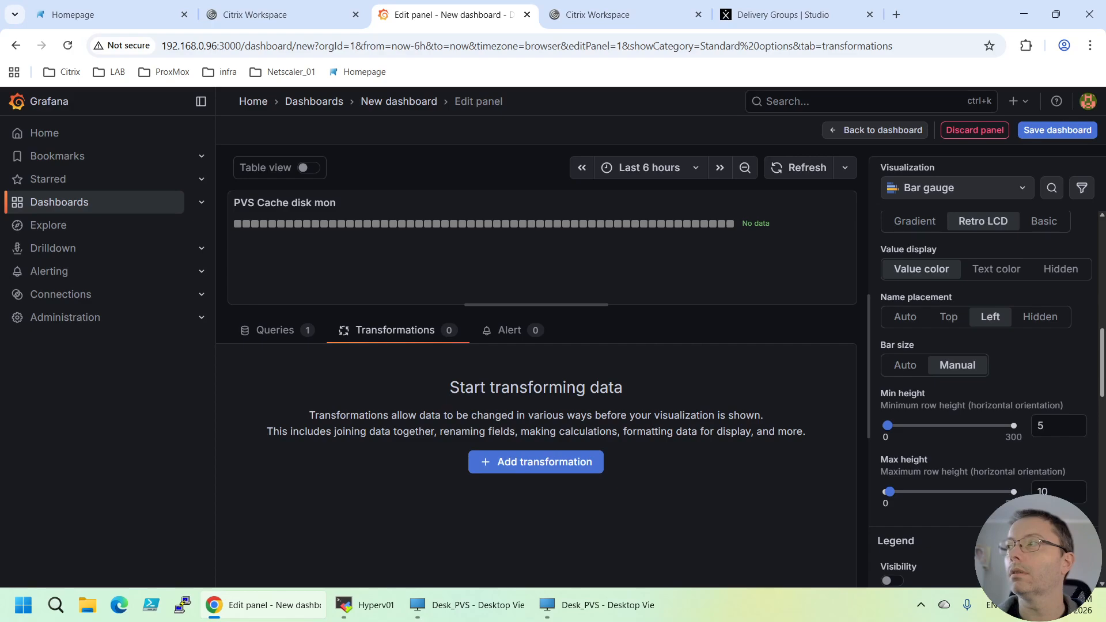
pyautogui.click(536, 458)
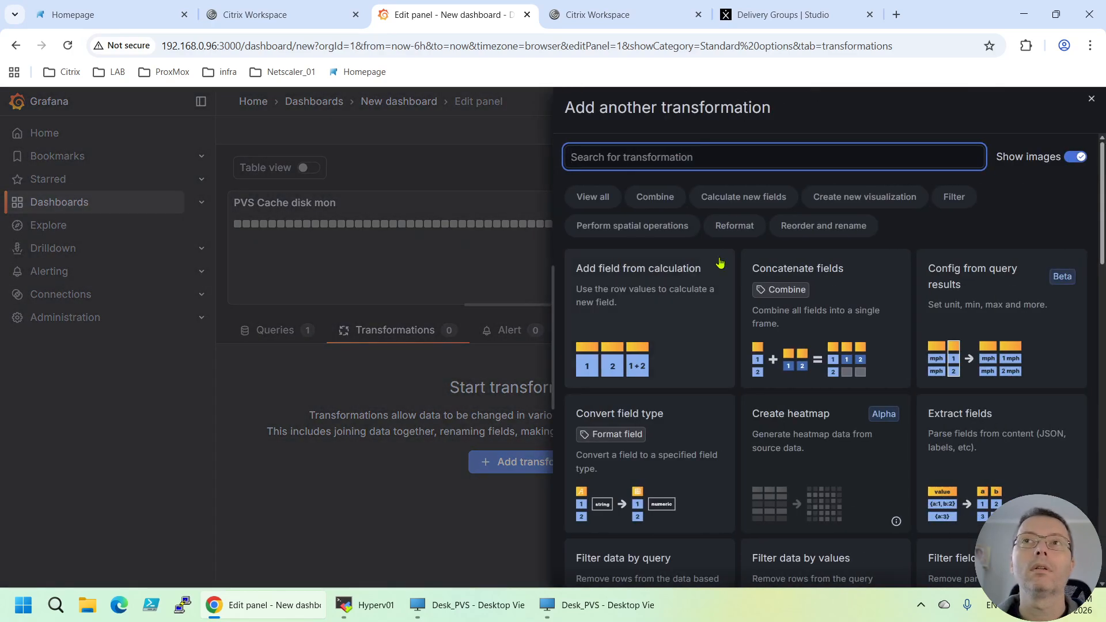
pyautogui.write('Org')
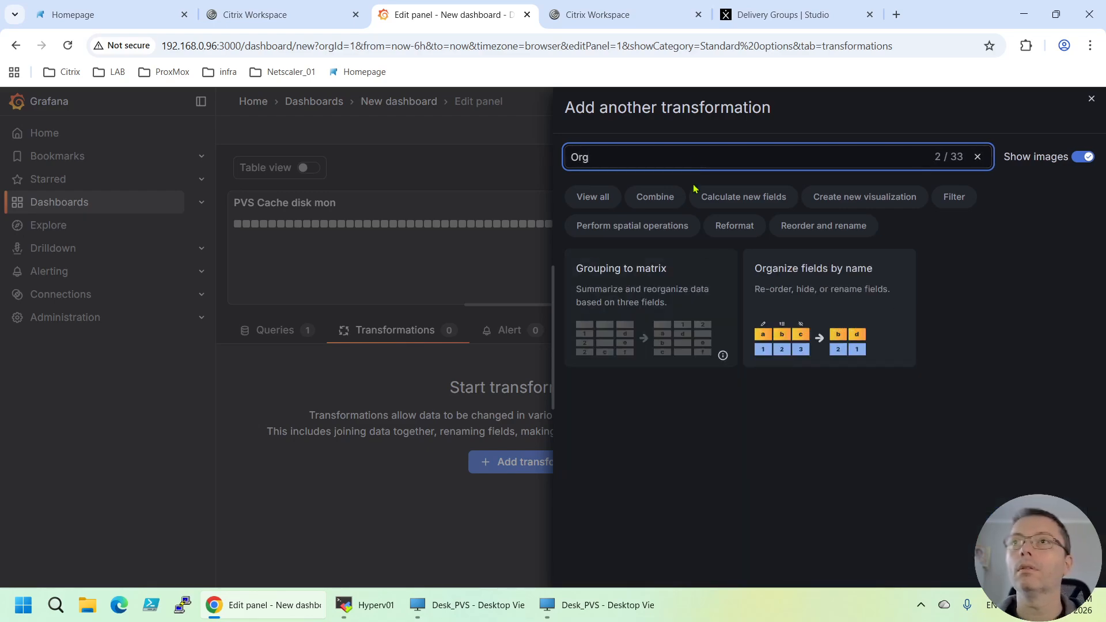
pyautogui.click(833, 279)
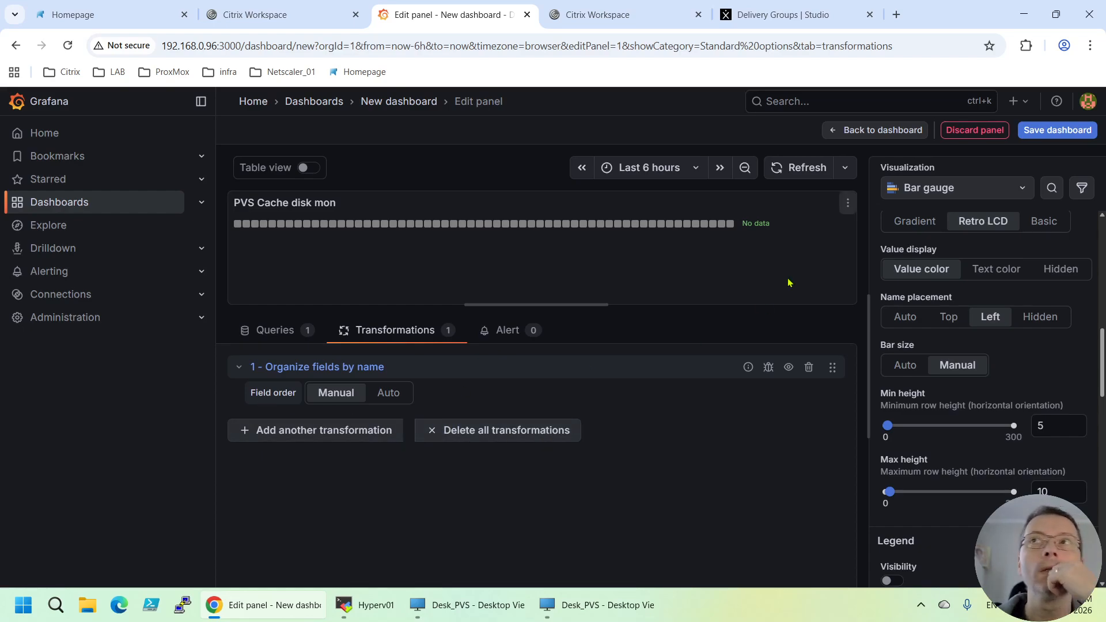
pyautogui.click(1057, 129)
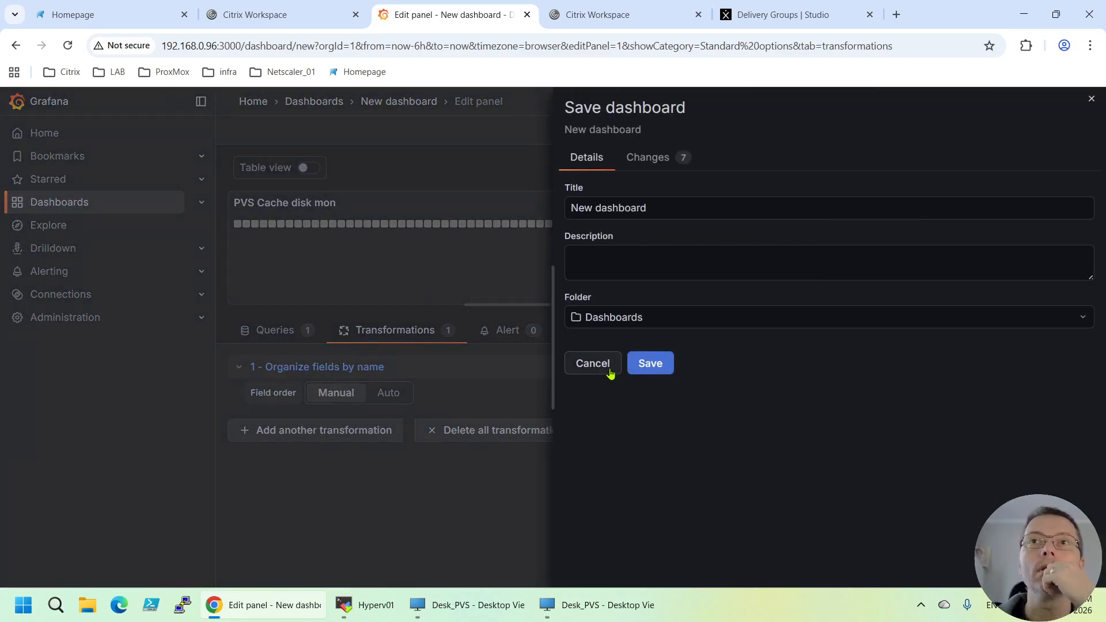
pyautogui.click(650, 364)
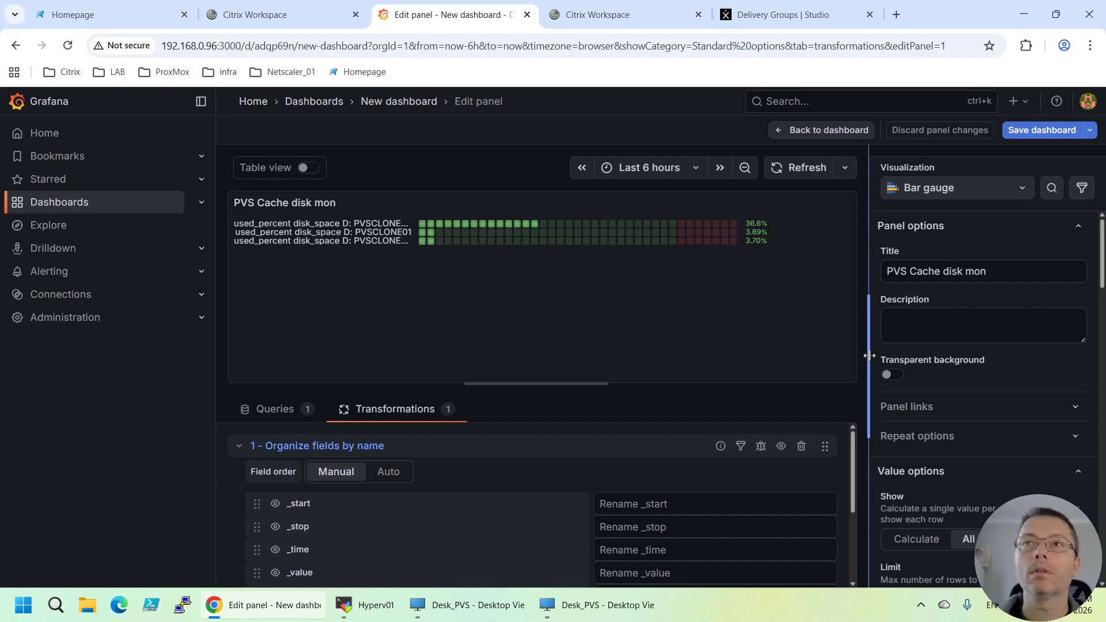
# - Hide the _start, _stop, _time, _field, _measurement and drive fields in the Organize fields by name transformation
pyautogui.moveTo(862, 363); pyautogui.dragTo(870, 364)
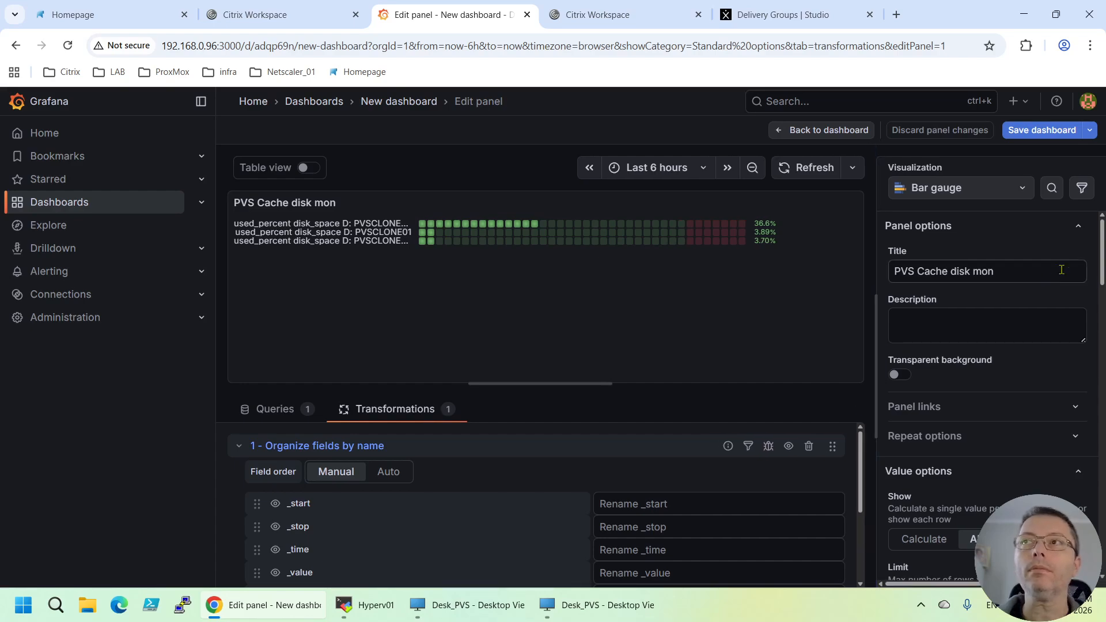
pyautogui.moveTo(1102, 269); pyautogui.dragTo(1104, 295)
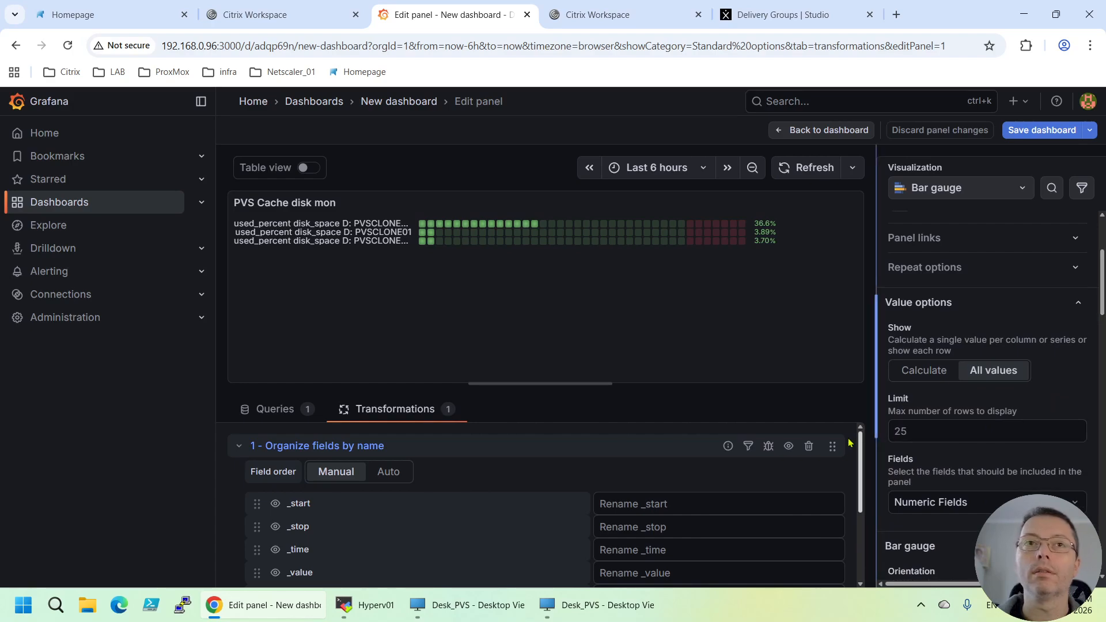
pyautogui.moveTo(624, 384); pyautogui.dragTo(625, 257)
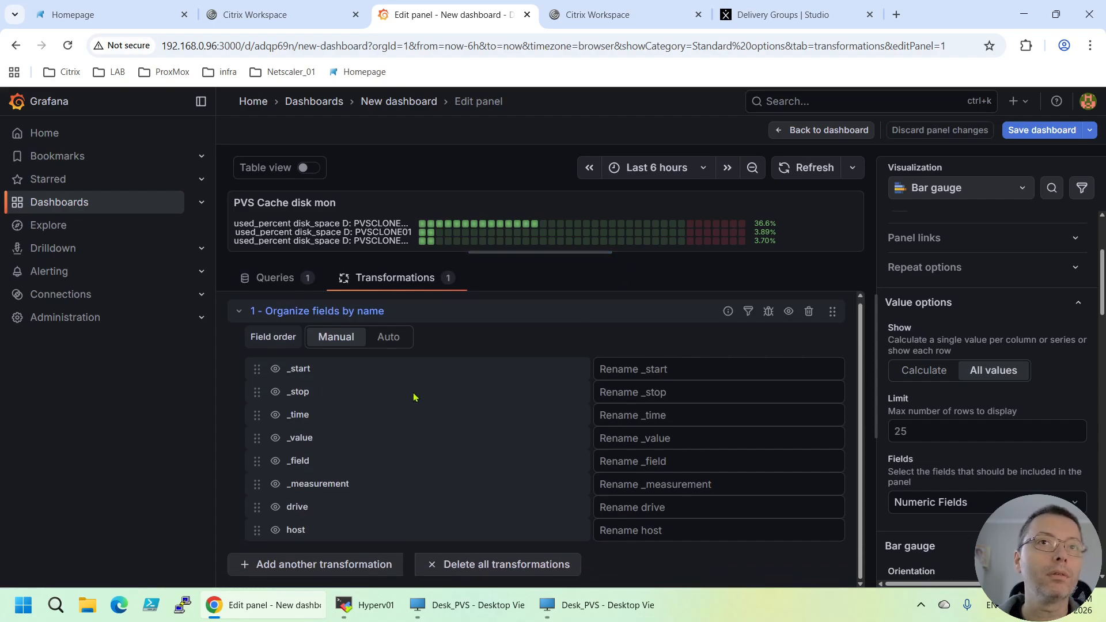
pyautogui.click(275, 369)
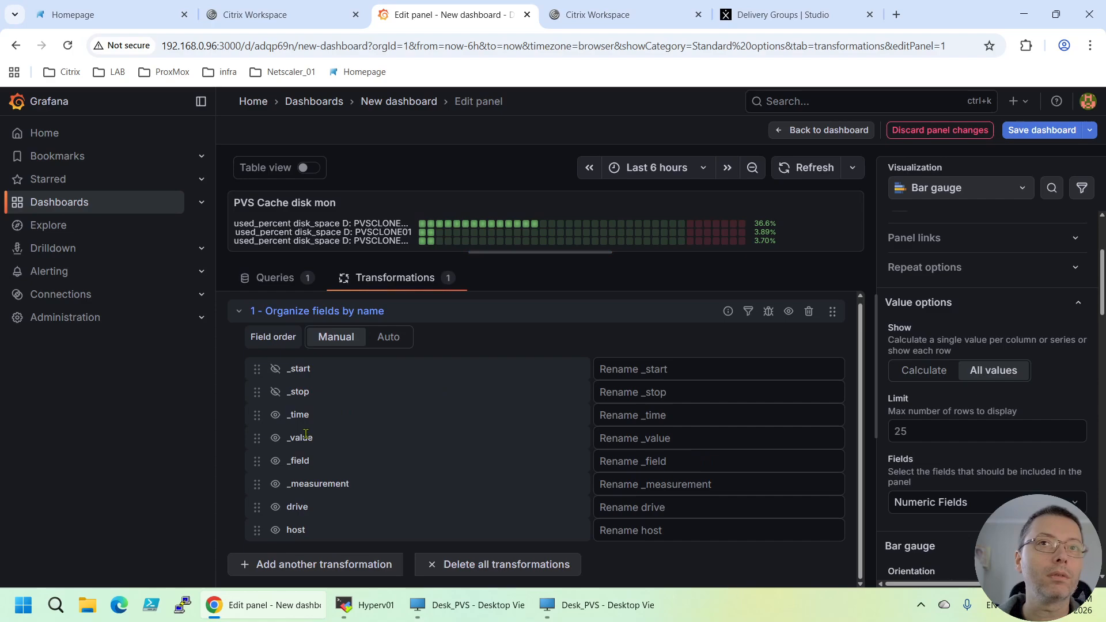
pyautogui.click(275, 415)
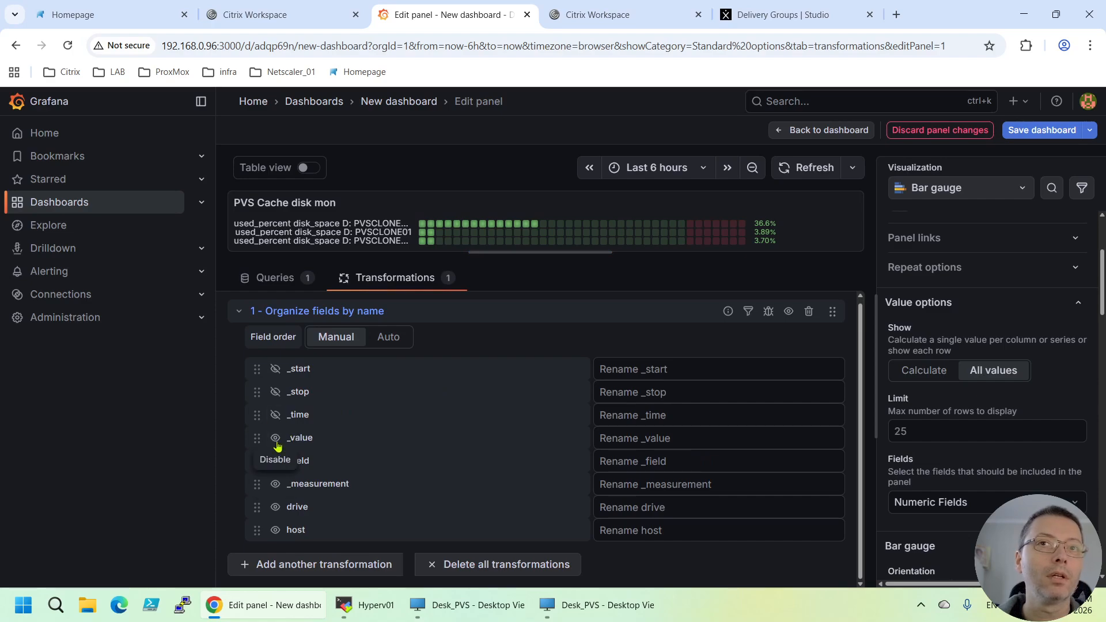
pyautogui.click(276, 462)
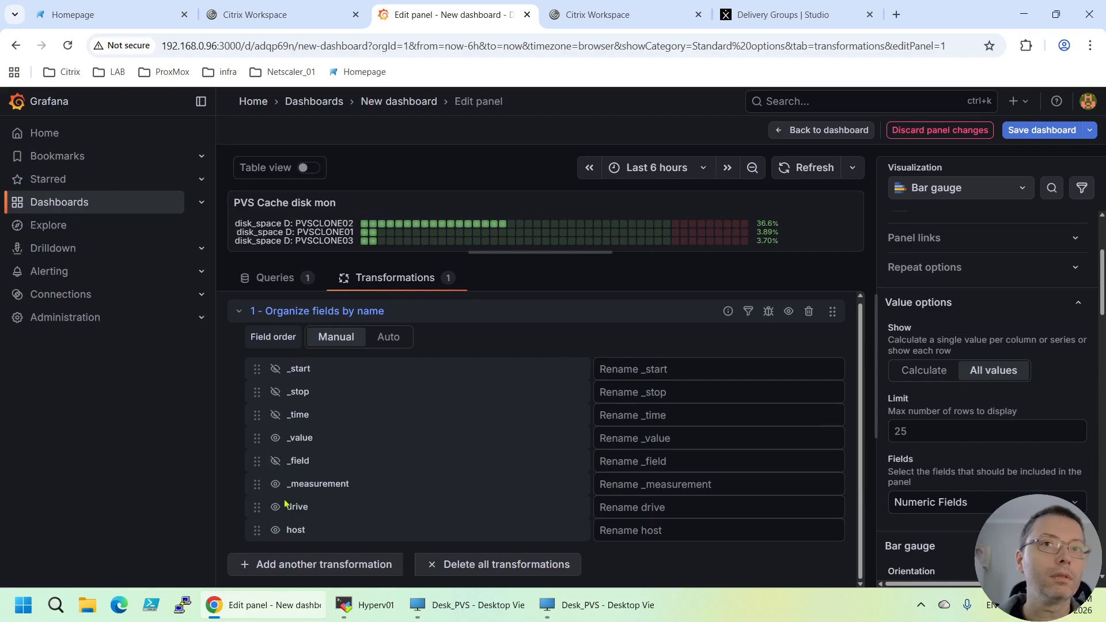
pyautogui.click(275, 484)
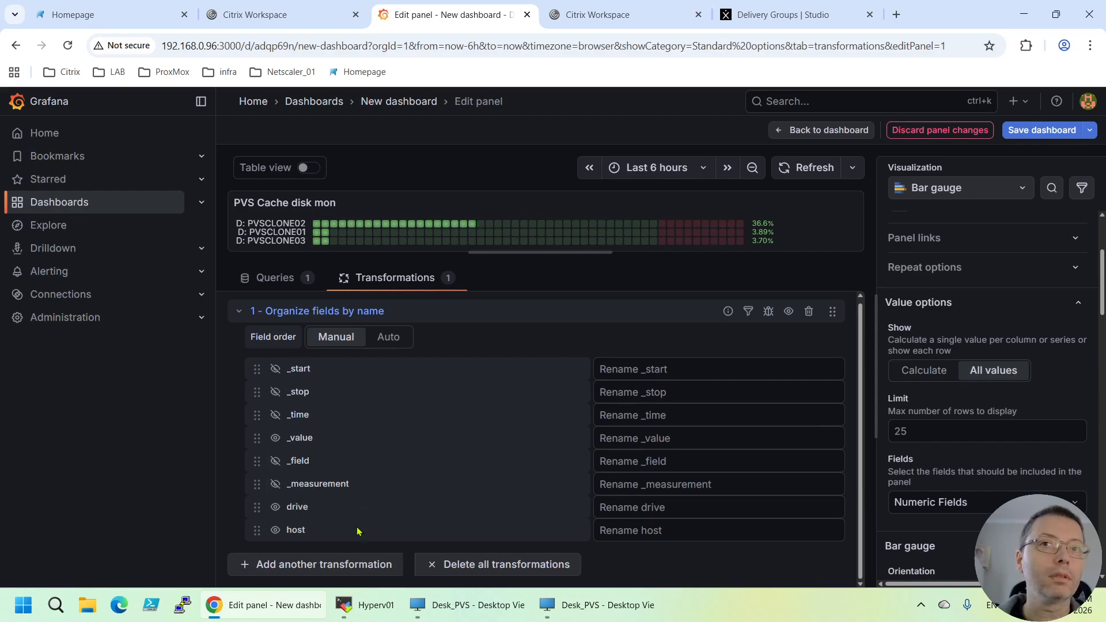
pyautogui.click(275, 507)
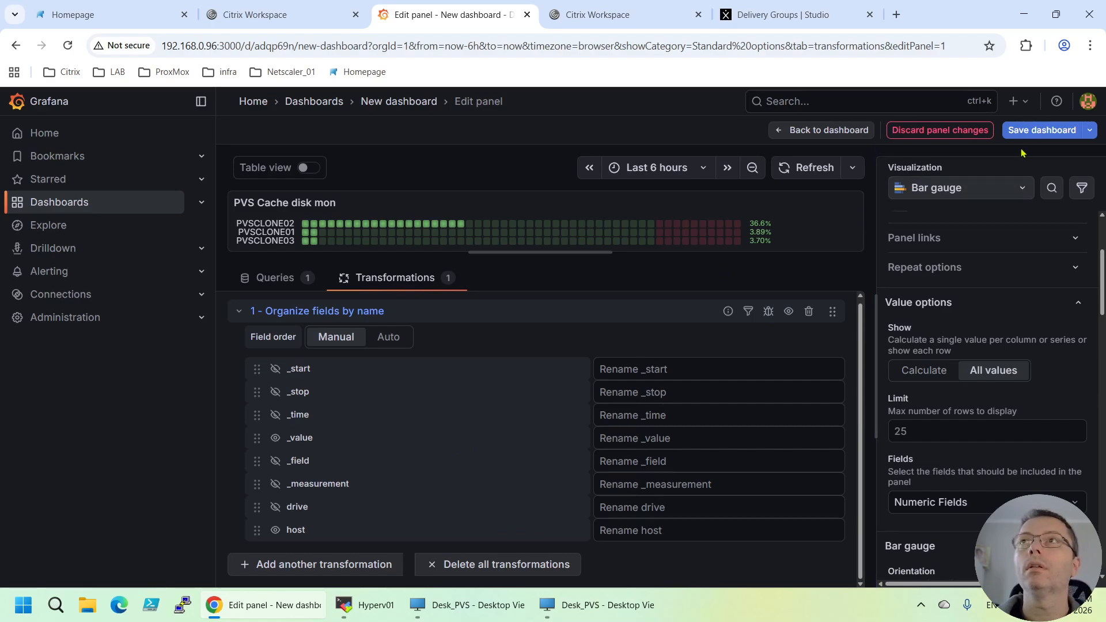
# - Save the dashboard without a change note, return to it from the panel editor and leave edit mode
pyautogui.click(1037, 132)
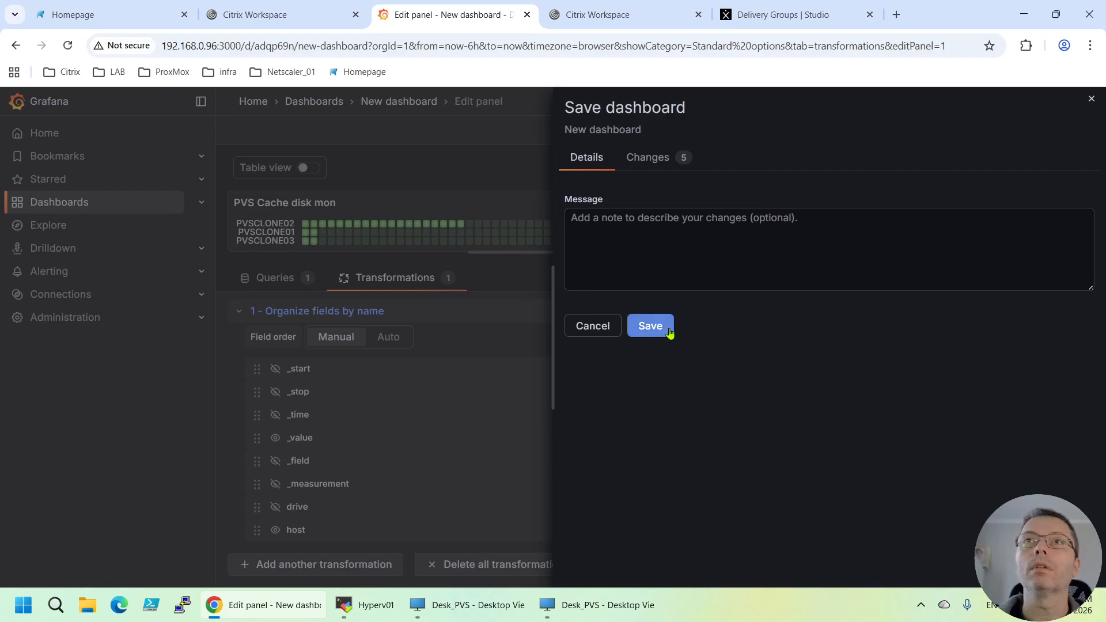
pyautogui.click(649, 325)
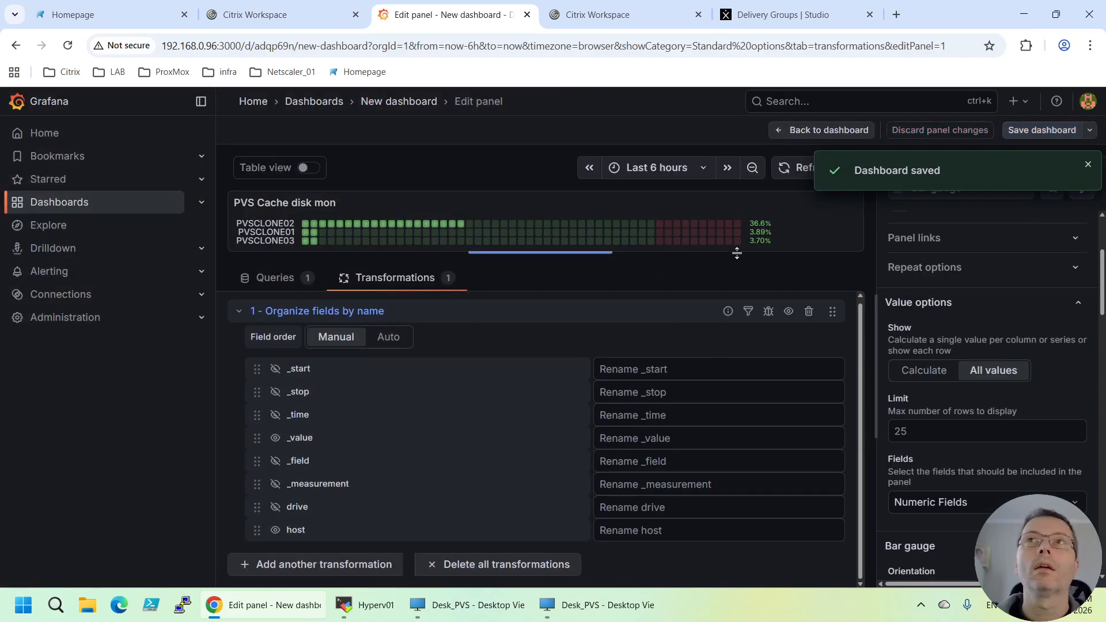
pyautogui.click(828, 132)
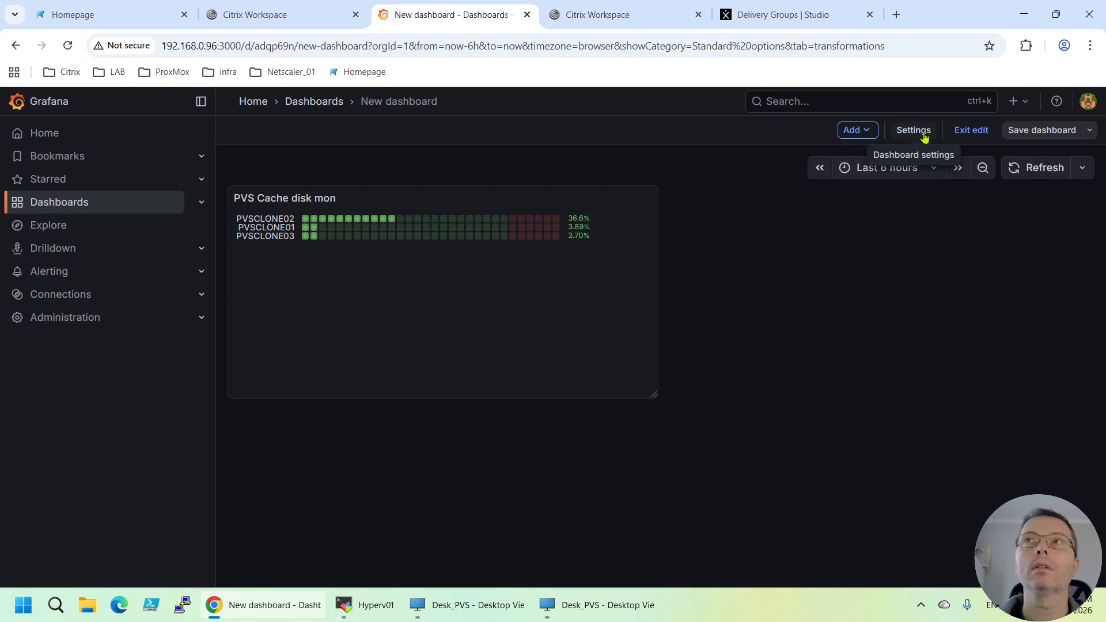
pyautogui.click(972, 131)
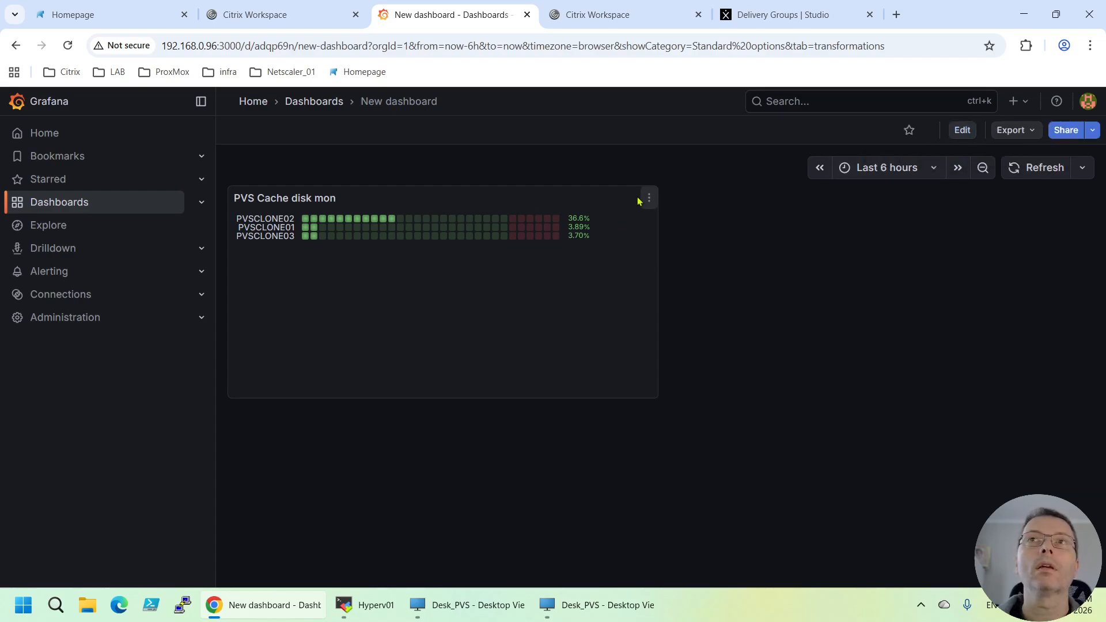
# - Copy the PVS Cache disk mon panel from the new dashboard
pyautogui.click(651, 198)
pyautogui.moveTo(583, 352)
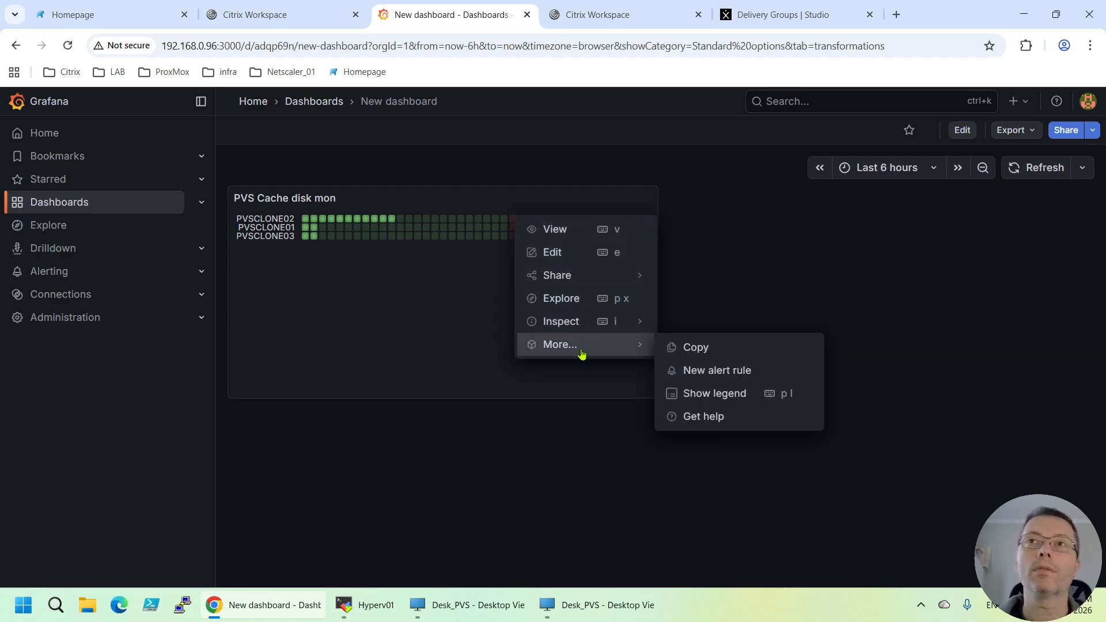
pyautogui.click(696, 348)
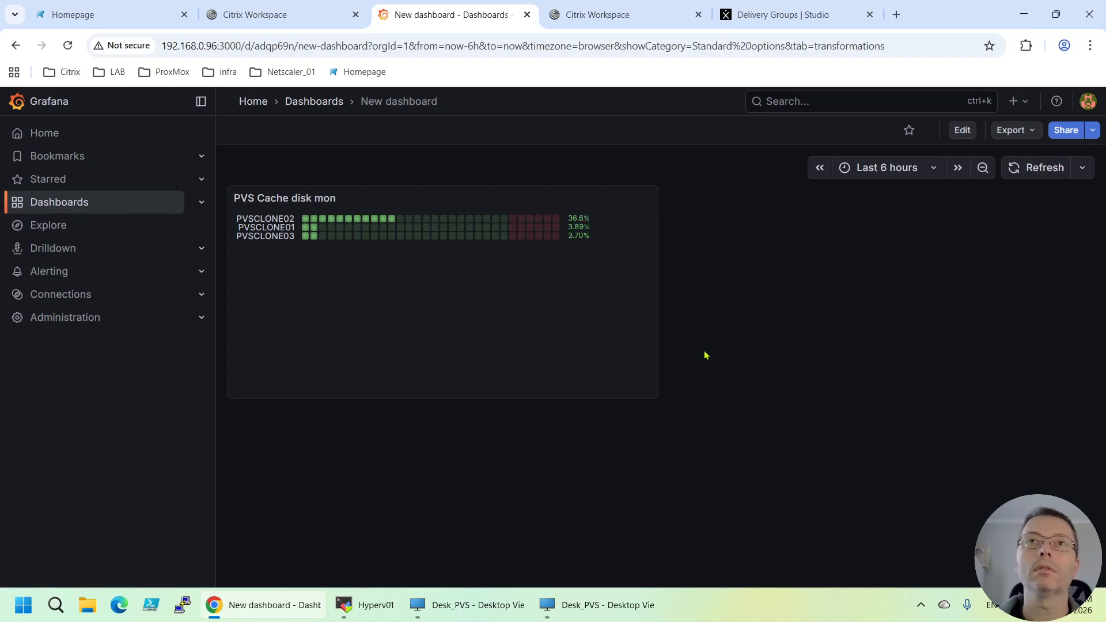
# - Open the Citrix Monitor dashboard in edit mode and paste the copied panel into it
pyautogui.click(70, 212)
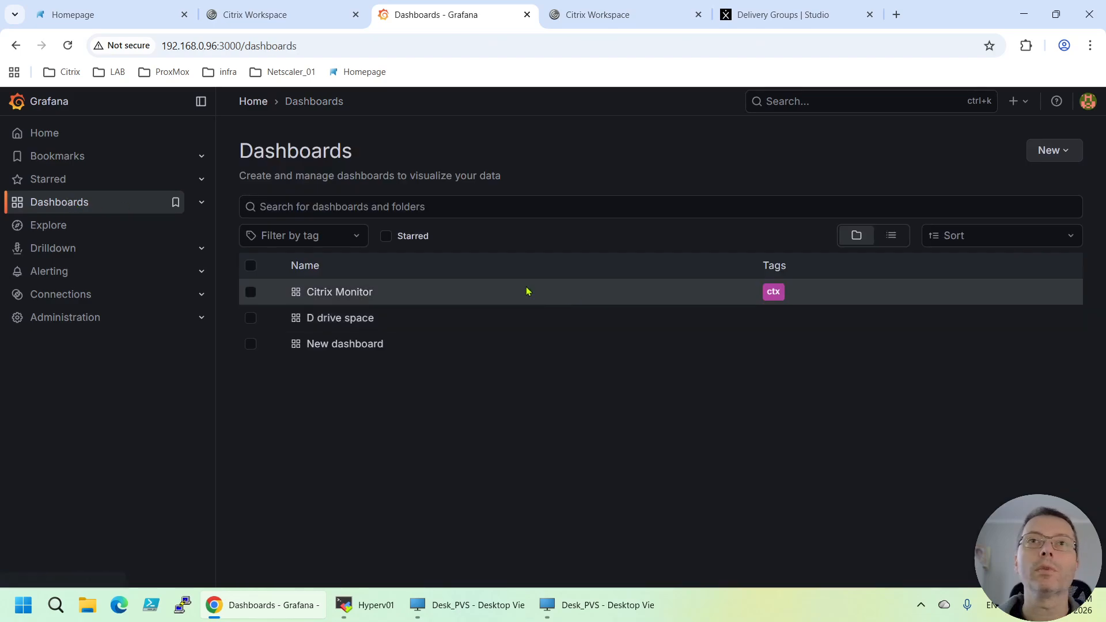
pyautogui.click(337, 294)
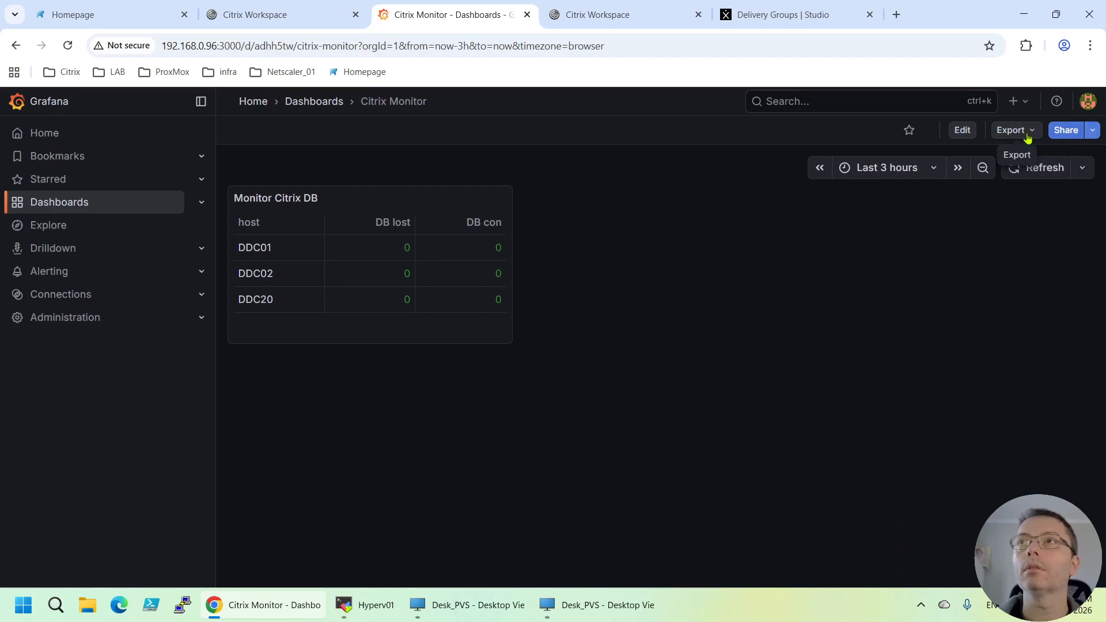
pyautogui.click(968, 135)
pyautogui.click(871, 133)
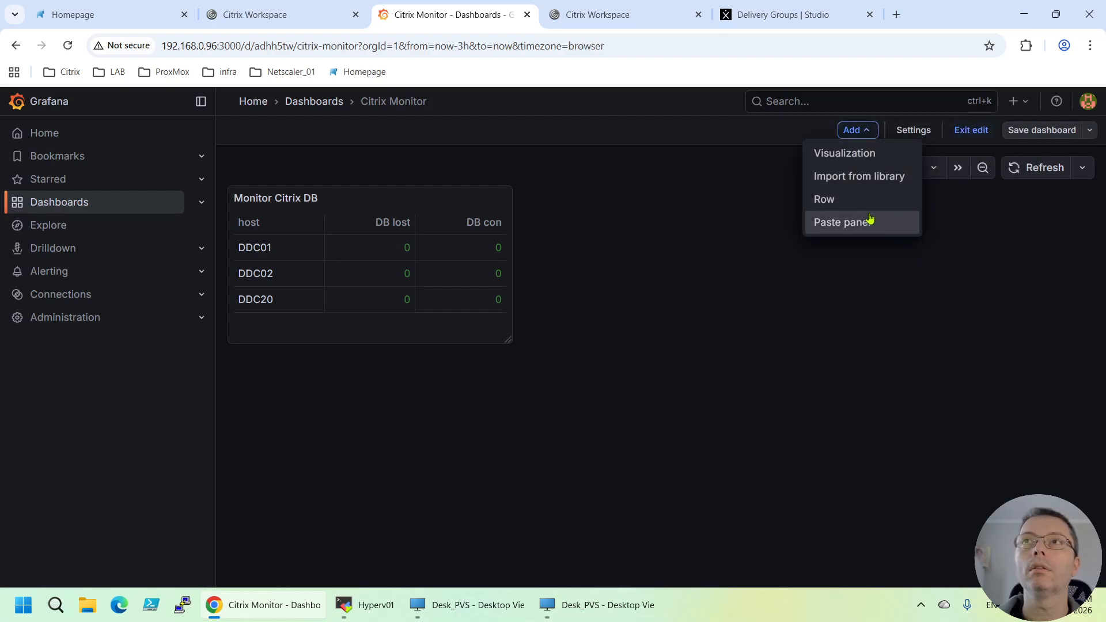
pyautogui.click(848, 226)
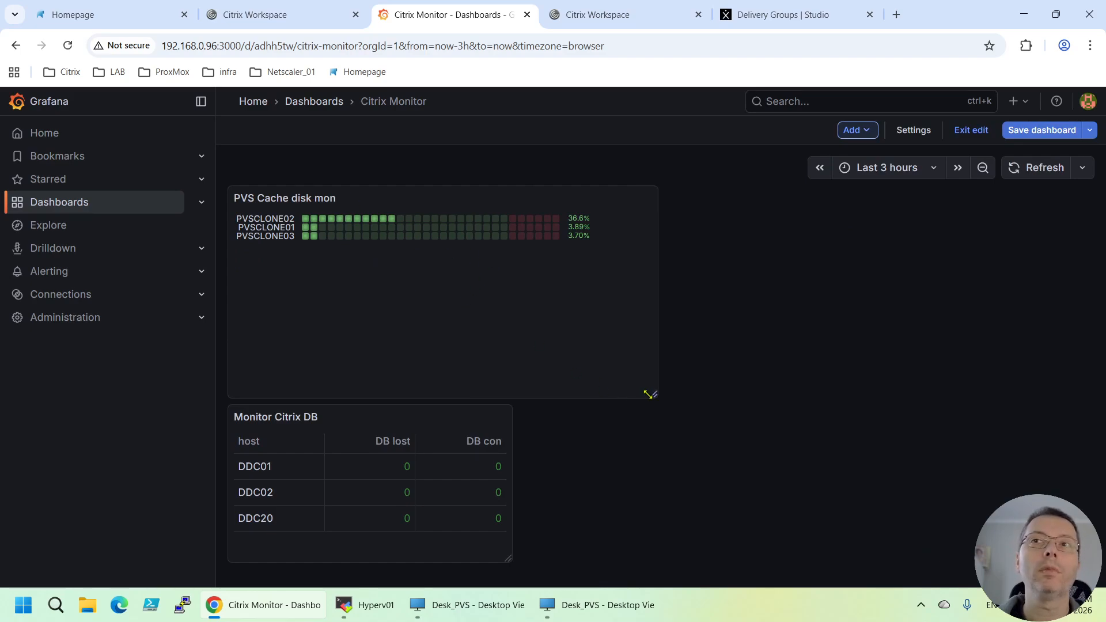
# - Arrange the PVS Cache disk mon panel below the Monitor Citrix DB panel, making it narrower than that panel and taller
pyautogui.moveTo(654, 394); pyautogui.dragTo(514, 258)
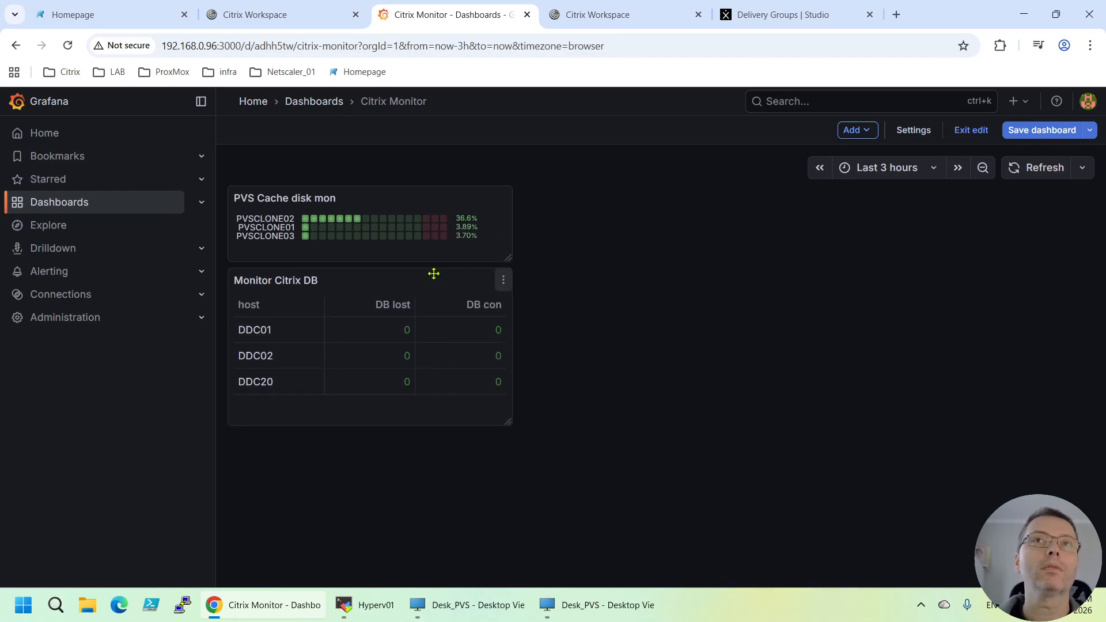
pyautogui.moveTo(365, 274); pyautogui.dragTo(650, 194)
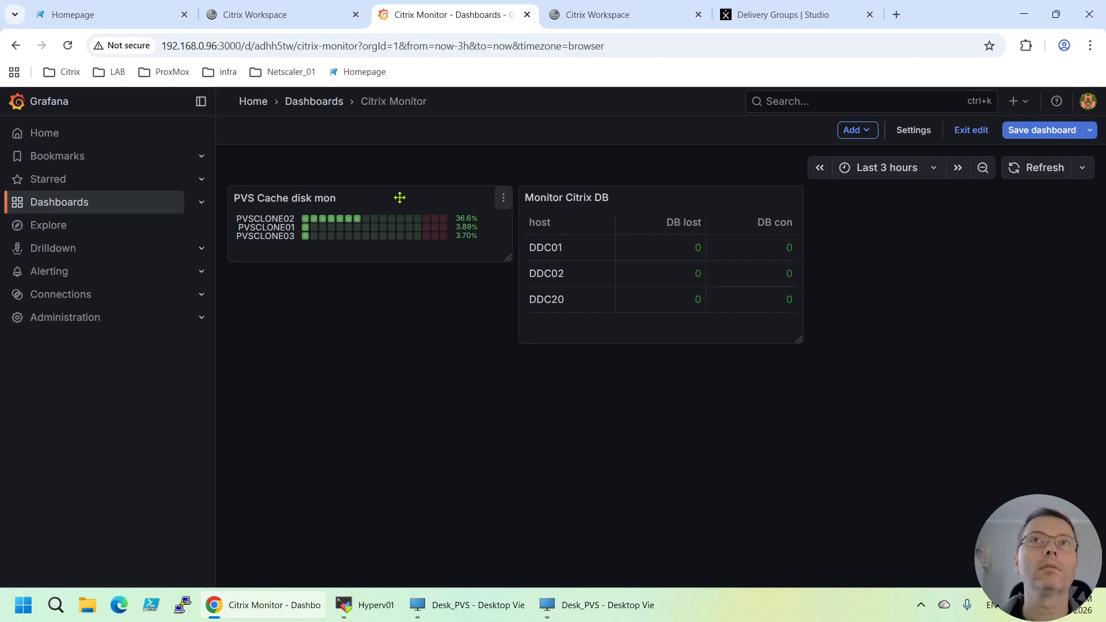
pyautogui.moveTo(399, 197); pyautogui.dragTo(415, 346)
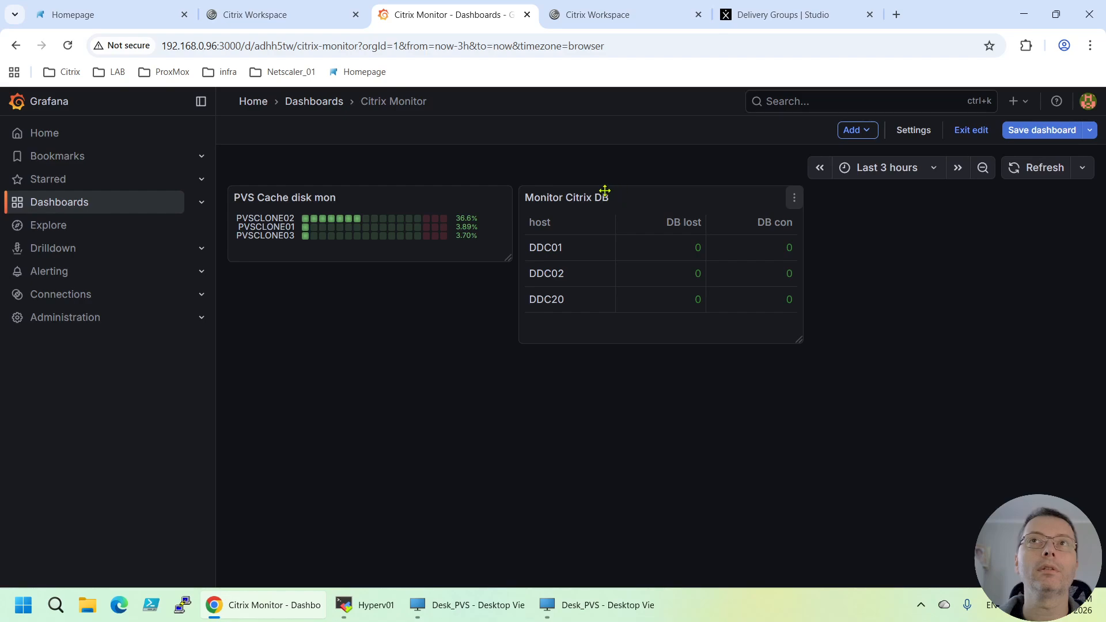
pyautogui.moveTo(602, 192); pyautogui.dragTo(321, 195)
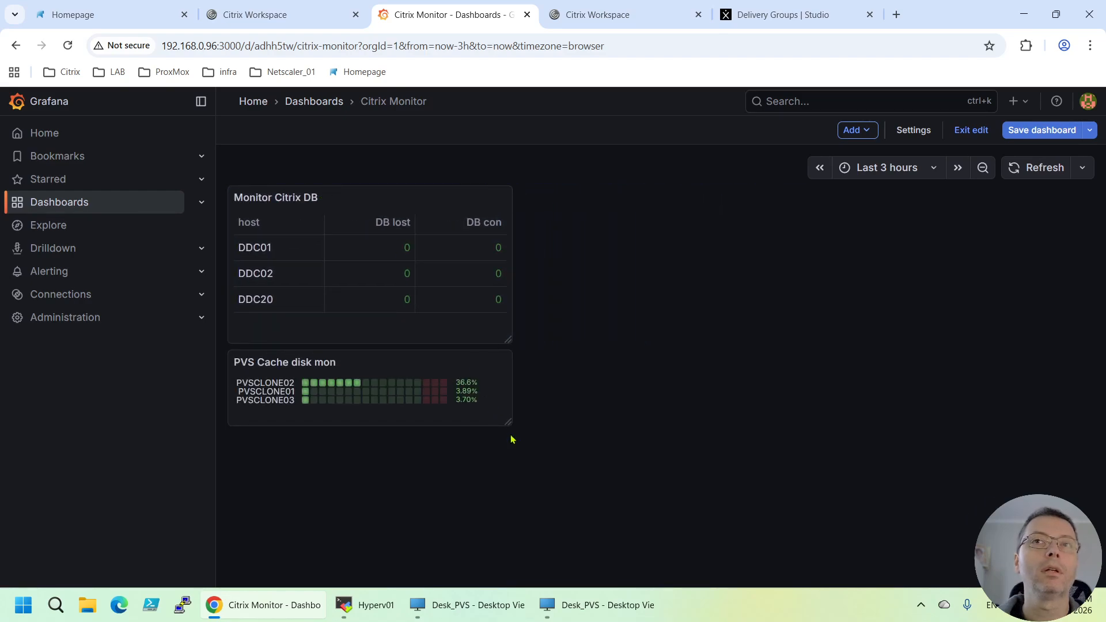
pyautogui.moveTo(510, 425); pyautogui.dragTo(435, 559)
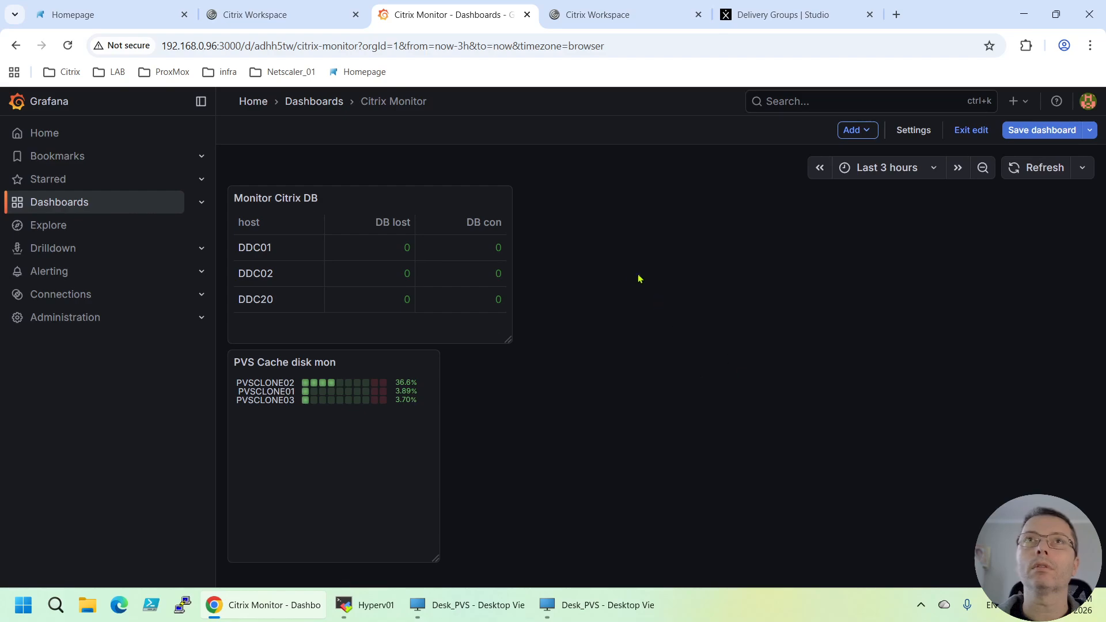
# - Open the PVS Cache disk mon panel for editing and enlarge the query area to show its full Flux query
pyautogui.click(433, 367)
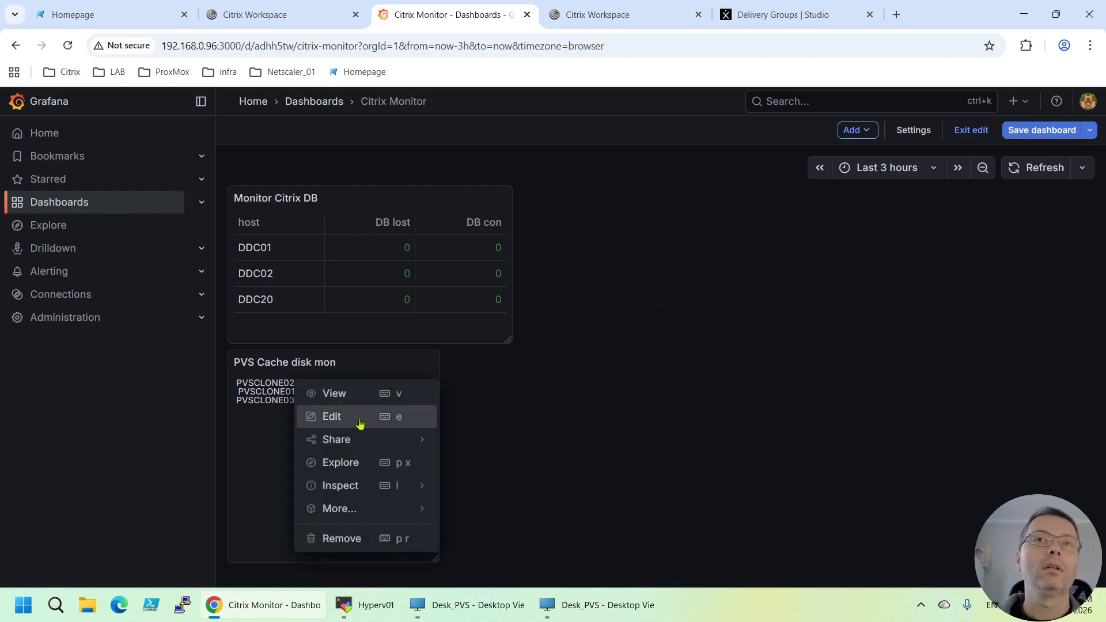
pyautogui.click(343, 417)
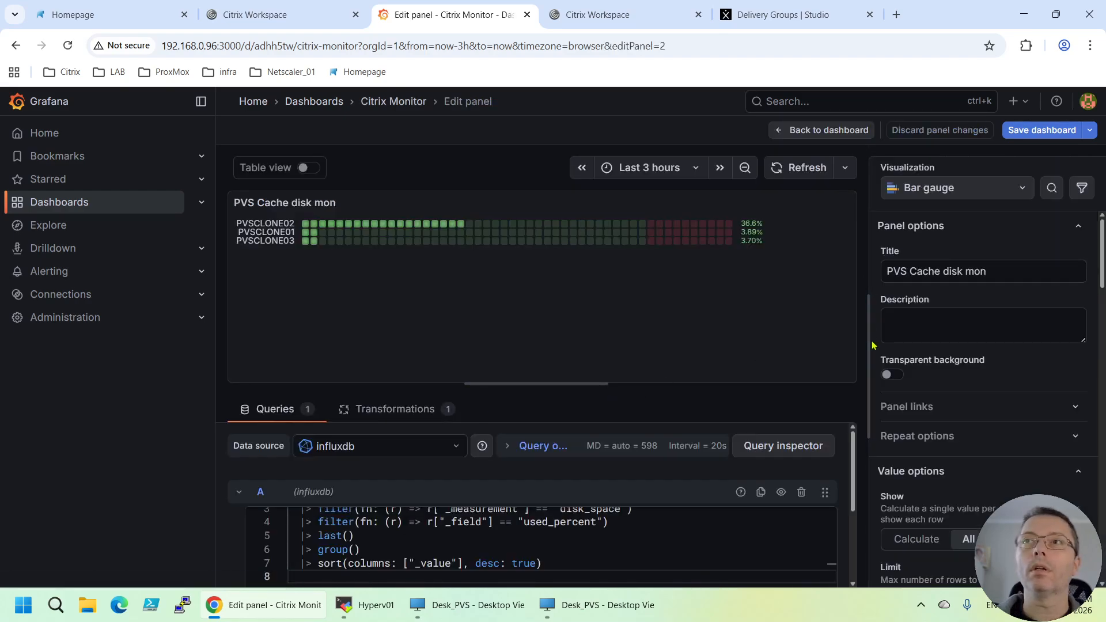
pyautogui.moveTo(867, 356)
pyautogui.mouseDown()
pyautogui.moveTo(870, 402)
pyautogui.moveTo(863, 352)
pyautogui.mouseUp()
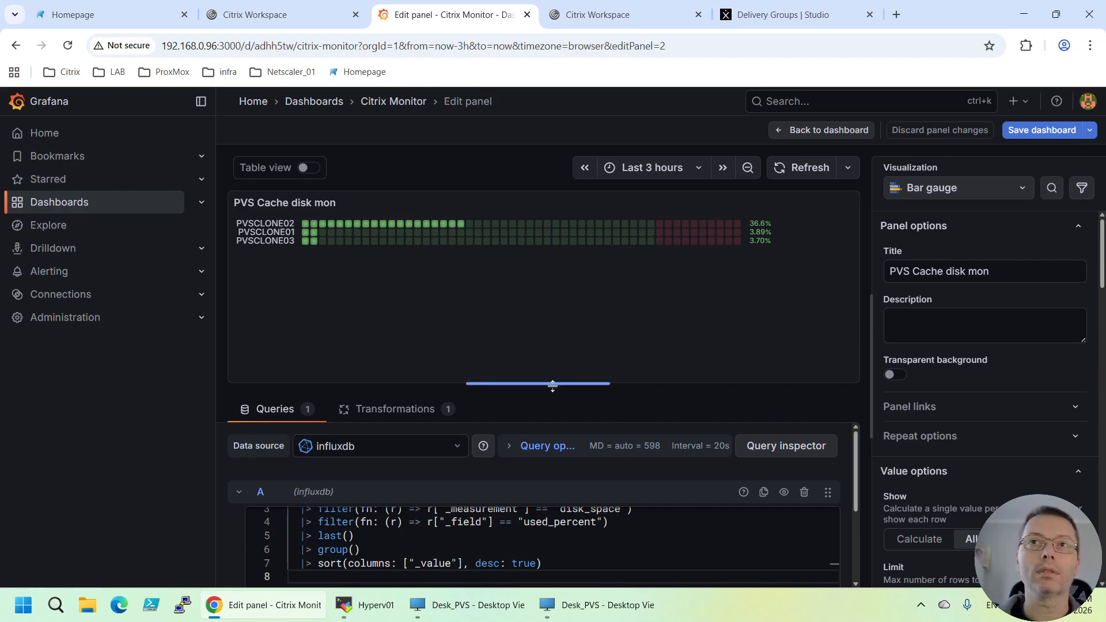
pyautogui.moveTo(545, 383); pyautogui.dragTo(536, 252)
pyautogui.scroll(1, 603, 436)
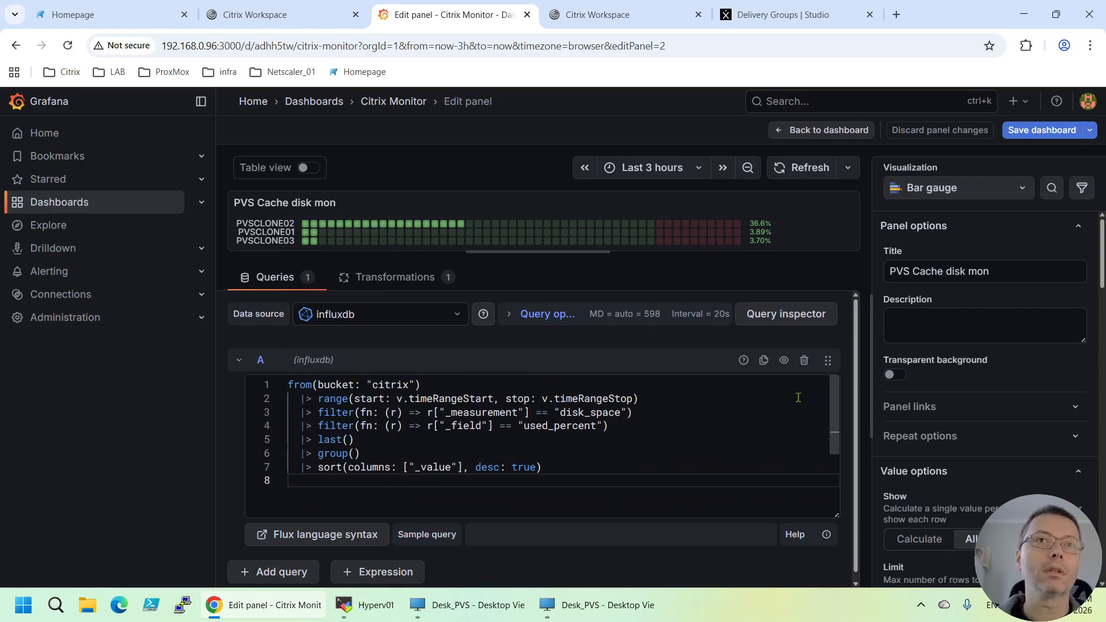
pyautogui.scroll(-1, 798, 397)
pyautogui.scroll(1, 741, 420)
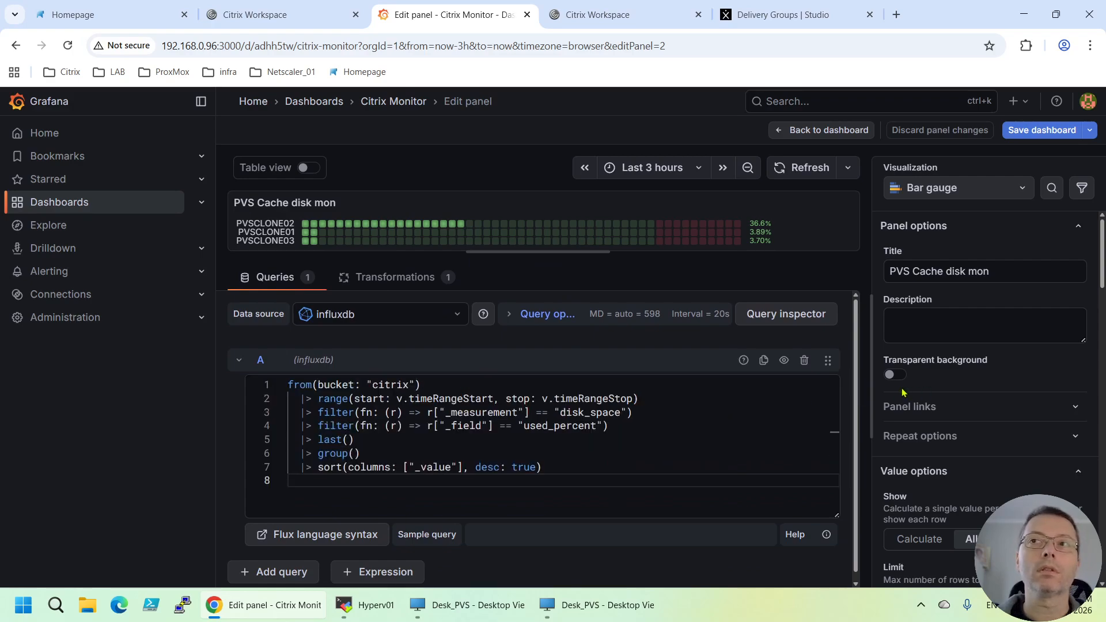
# - Examine which fields the Organize fields by name transformation shows or hides for the PVS Cache disk mon panel
pyautogui.click(383, 277)
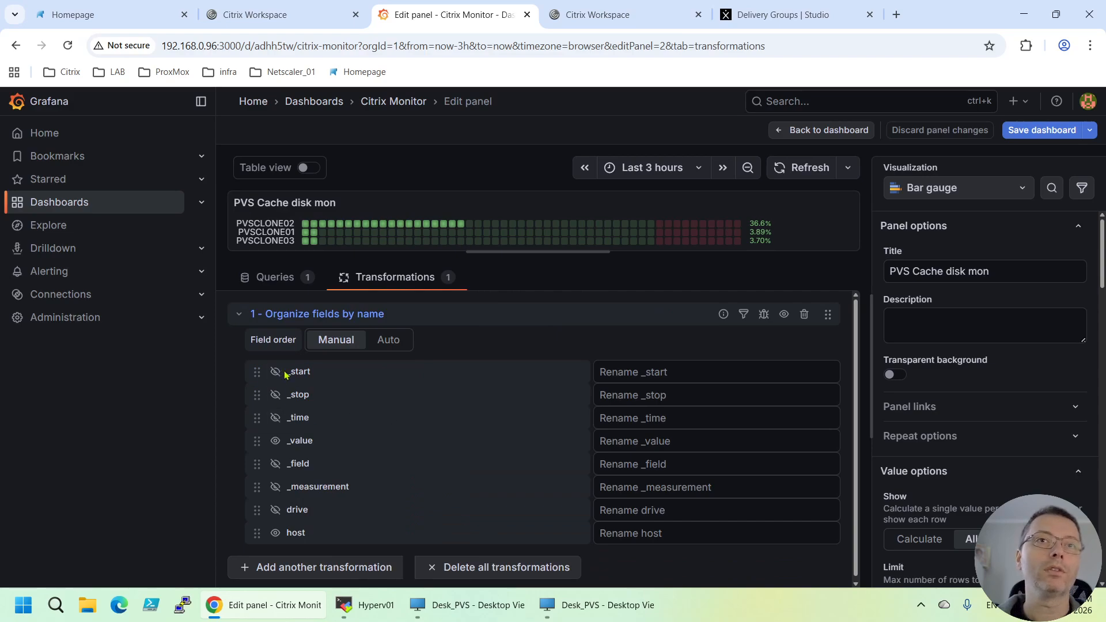
pyautogui.click(275, 441)
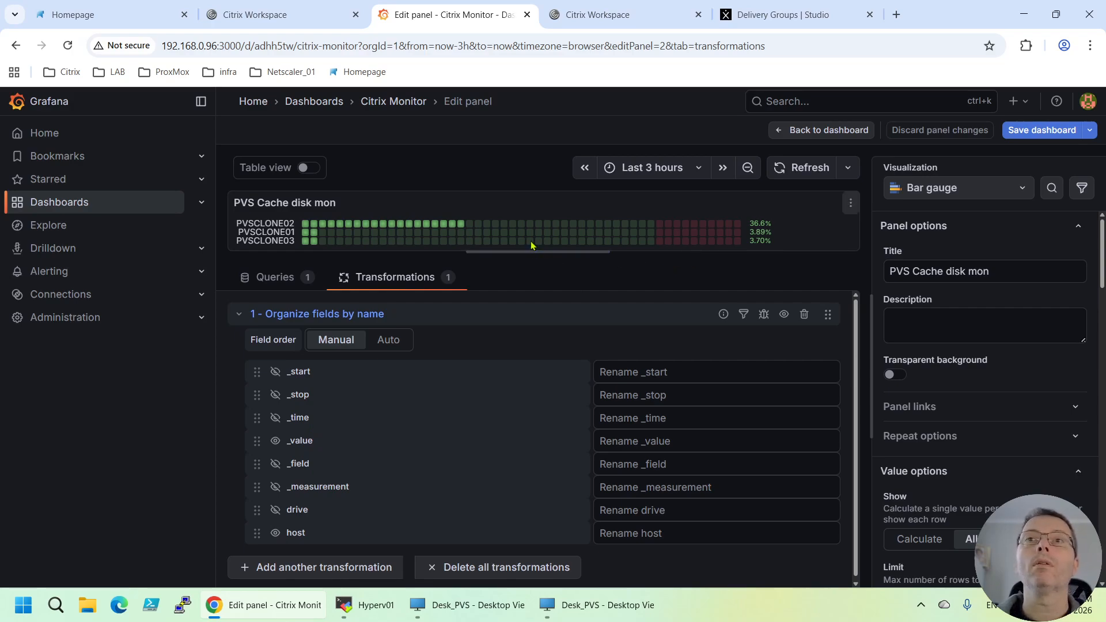
pyautogui.click(487, 610)
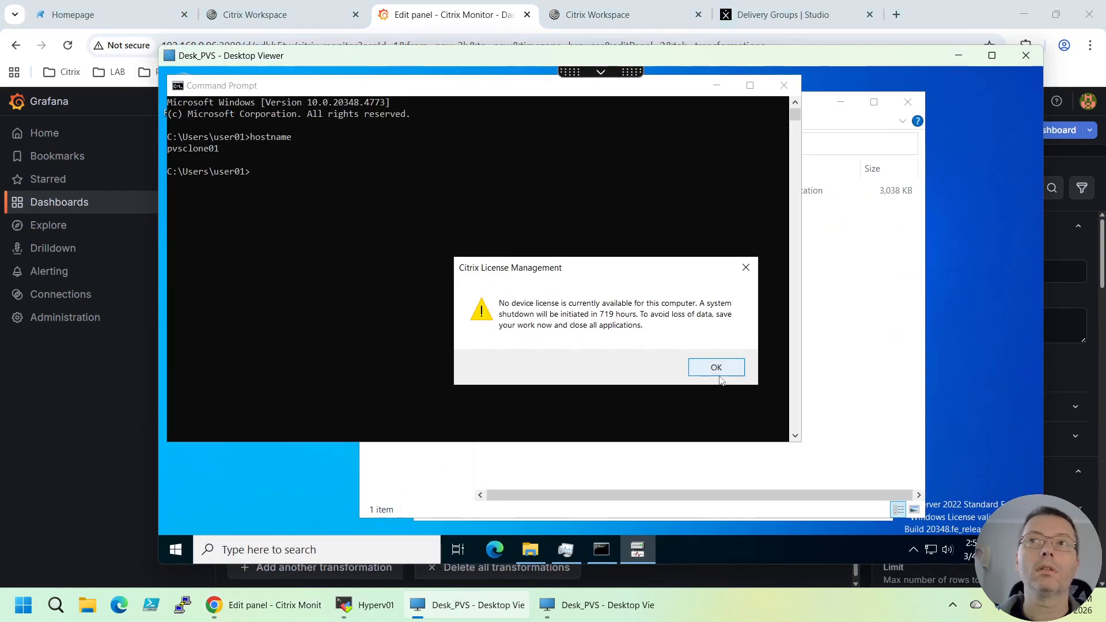
pyautogui.click(724, 368)
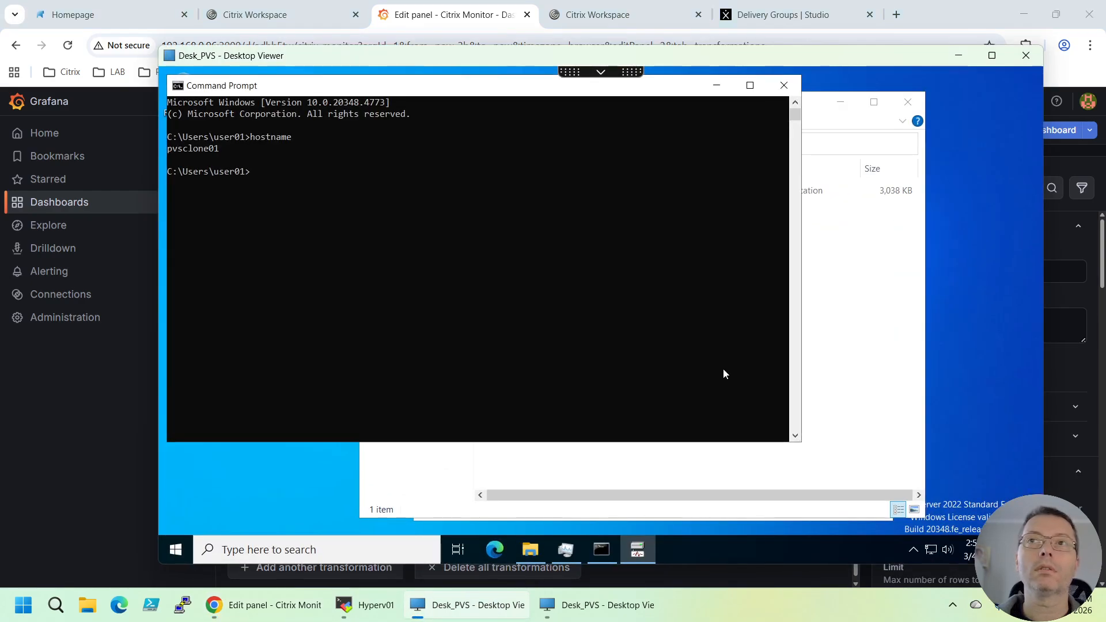
pyautogui.click(717, 86)
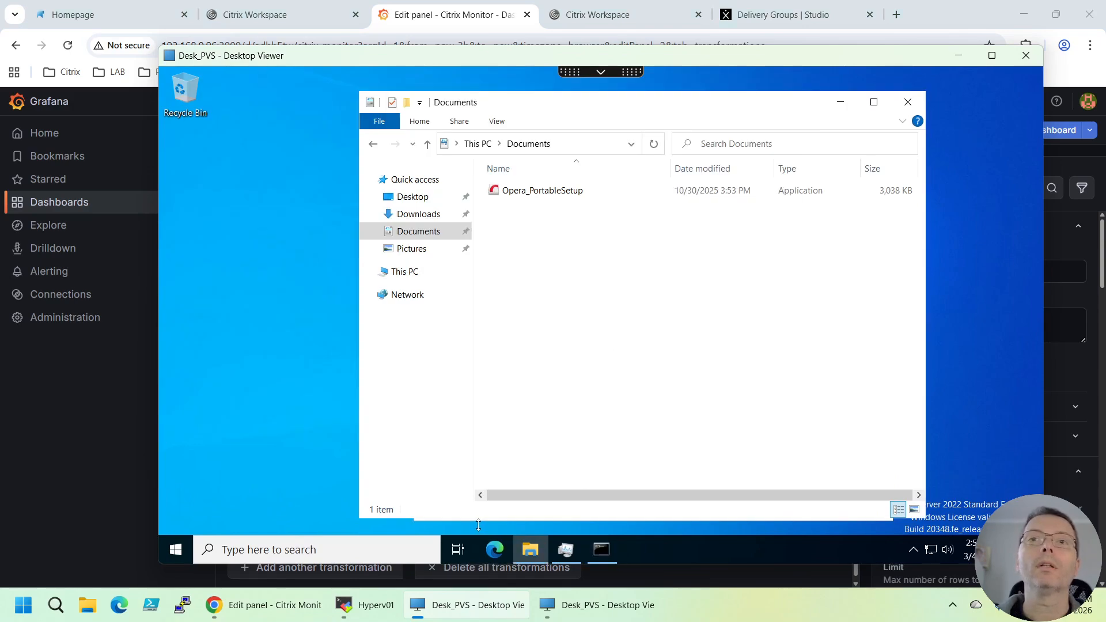
pyautogui.click(317, 550)
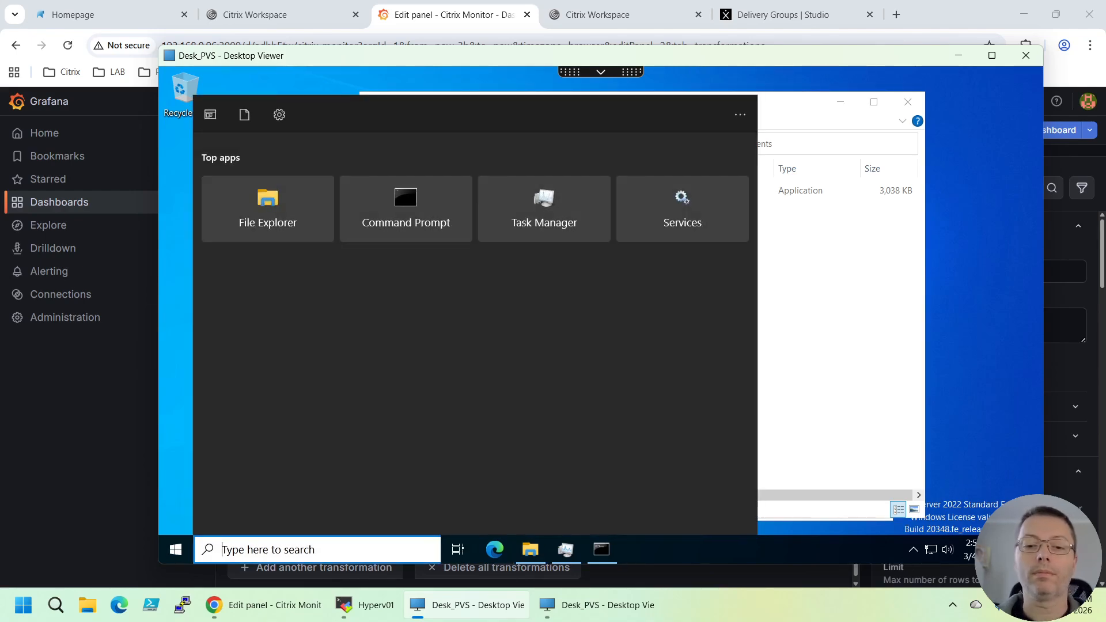
pyautogui.write('tas')
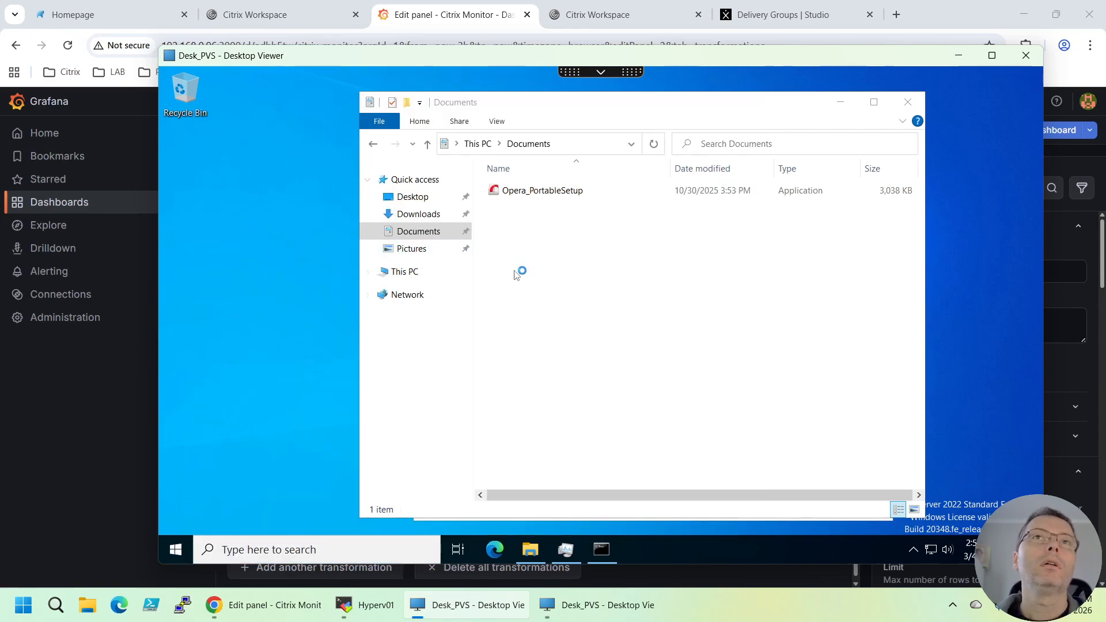
pyautogui.click(322, 238)
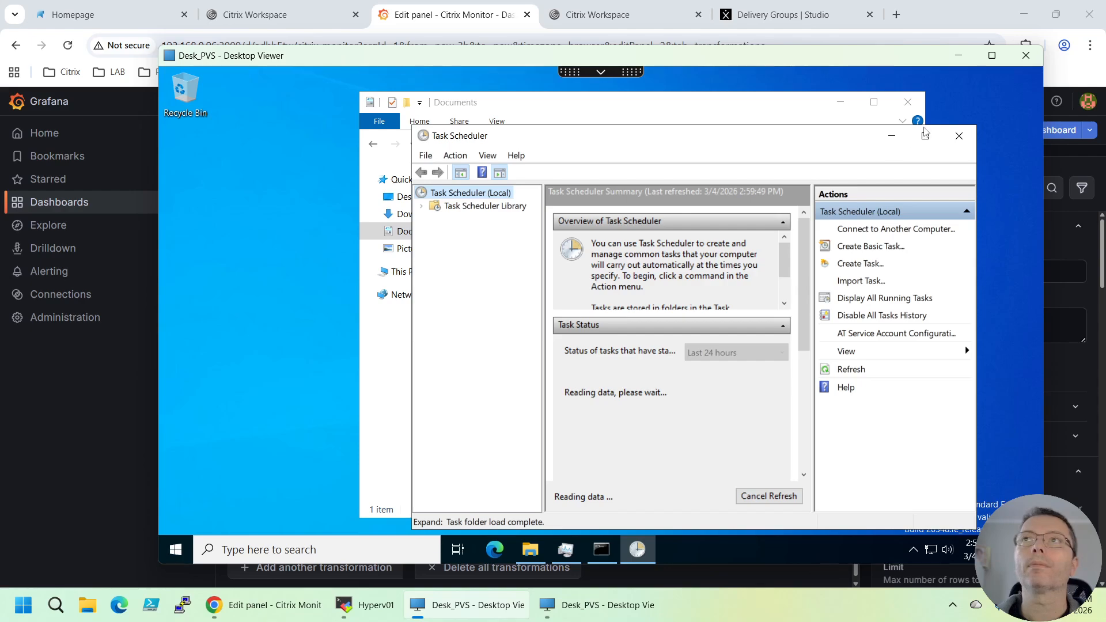
pyautogui.click(960, 135)
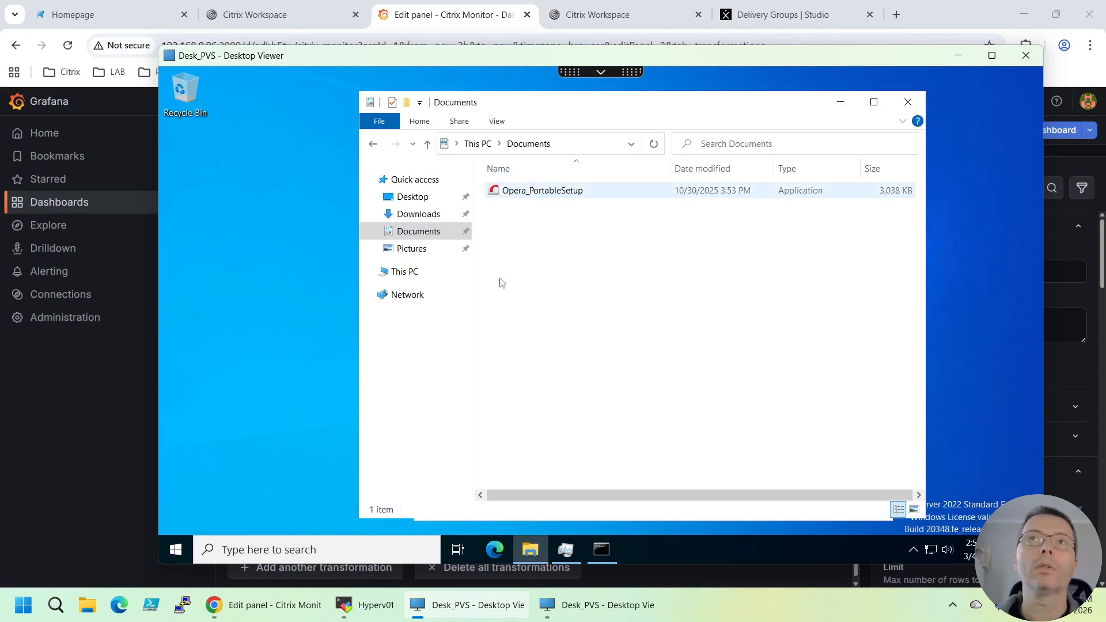
# - Switch to the Desk_PVS session with the Send-DiskSpace scheduled task and dismiss its Citrix license warning
pyautogui.click(605, 535)
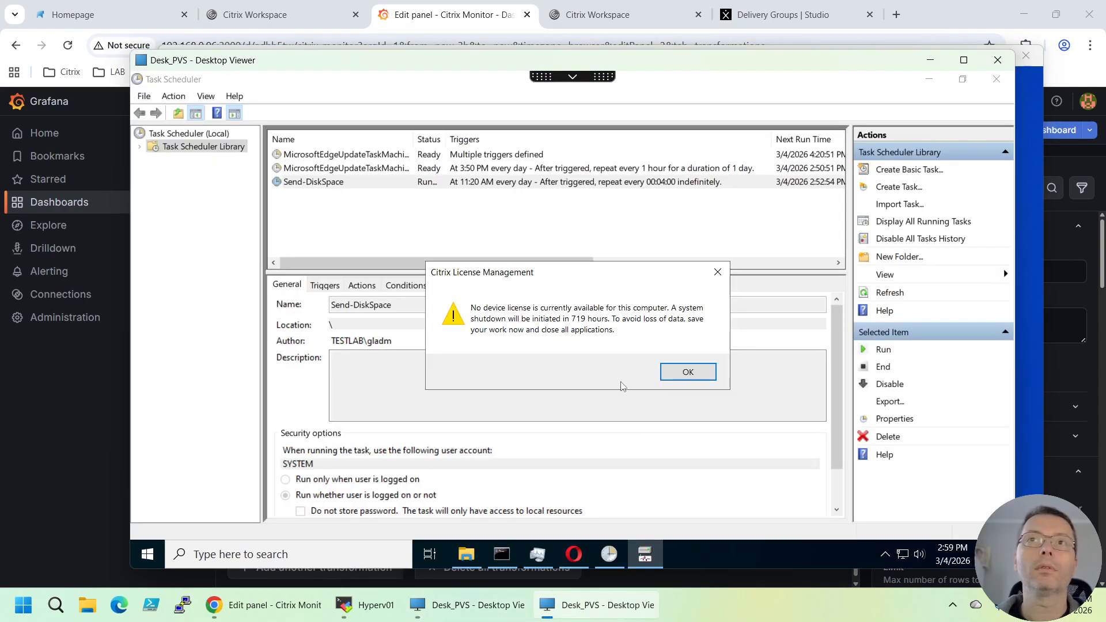
pyautogui.click(687, 370)
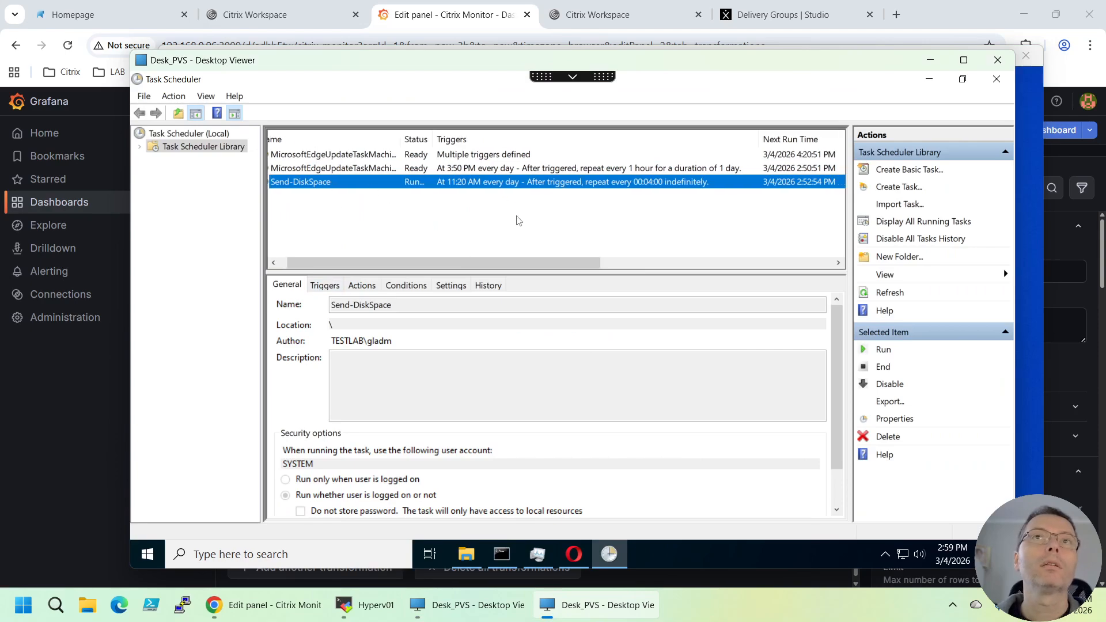
pyautogui.moveTo(516, 262); pyautogui.dragTo(510, 262)
# - Open the Send-DiskSpace PowerShell script from C:\Scripts for editing in PowerShell ISE, enlarge the script pane and maximize the window
pyautogui.click(466, 554)
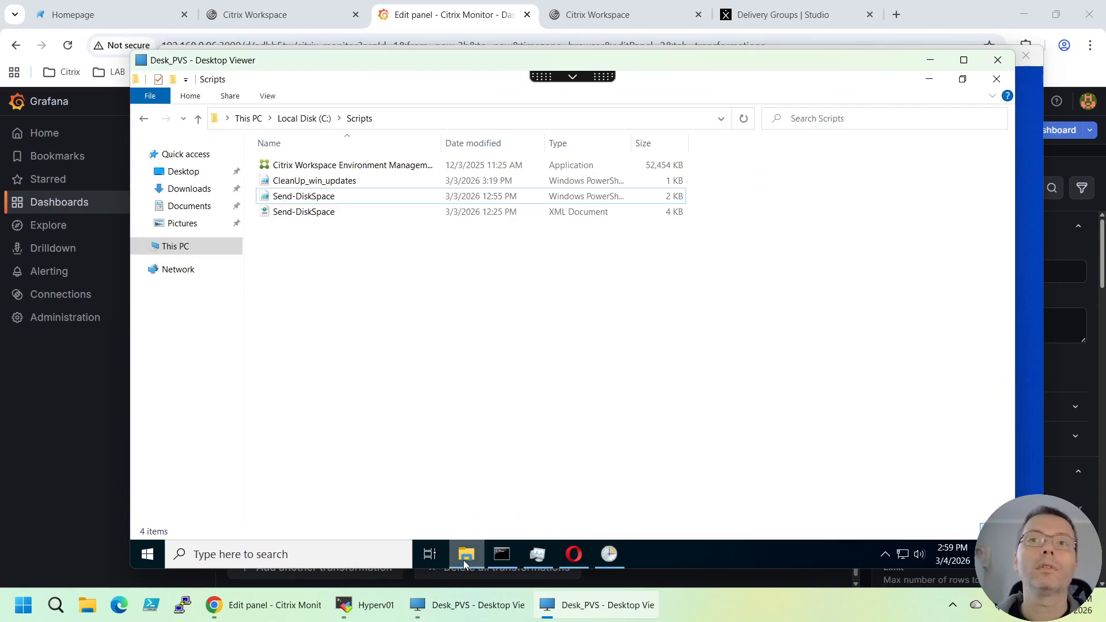
pyautogui.click(301, 196)
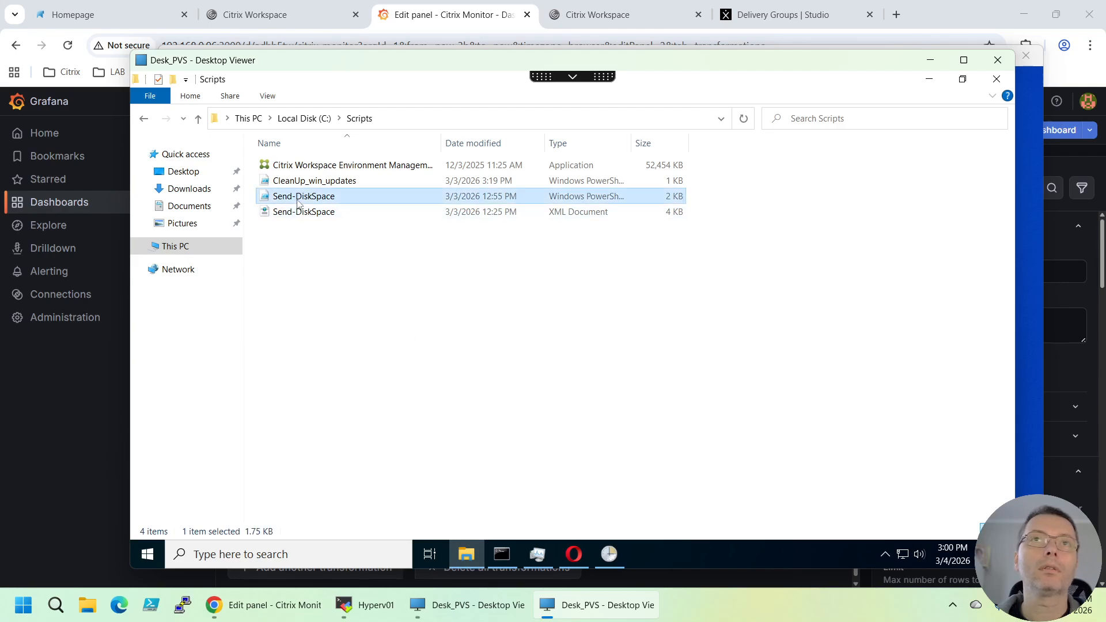
pyautogui.rightClick(297, 201)
pyautogui.click(374, 246)
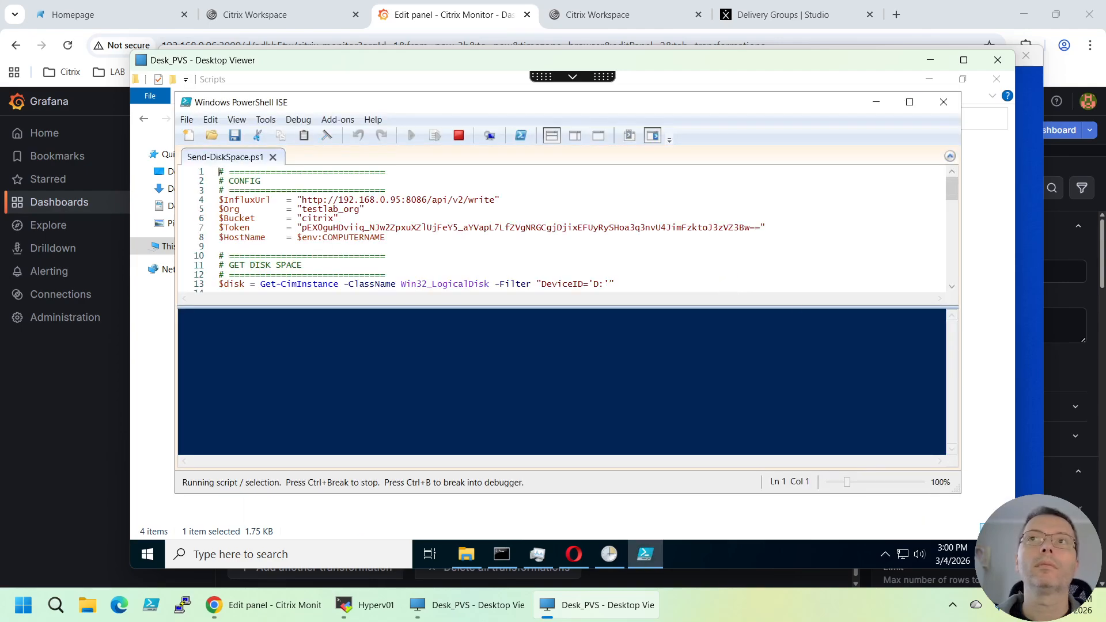
pyautogui.moveTo(814, 364); pyautogui.dragTo(814, 373)
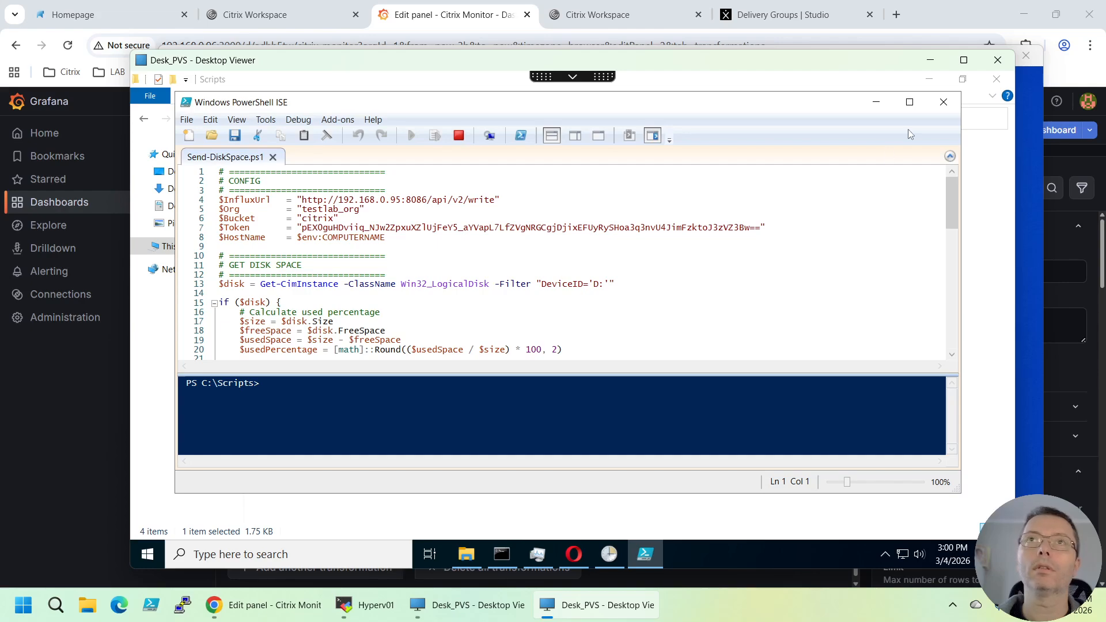
pyautogui.click(909, 103)
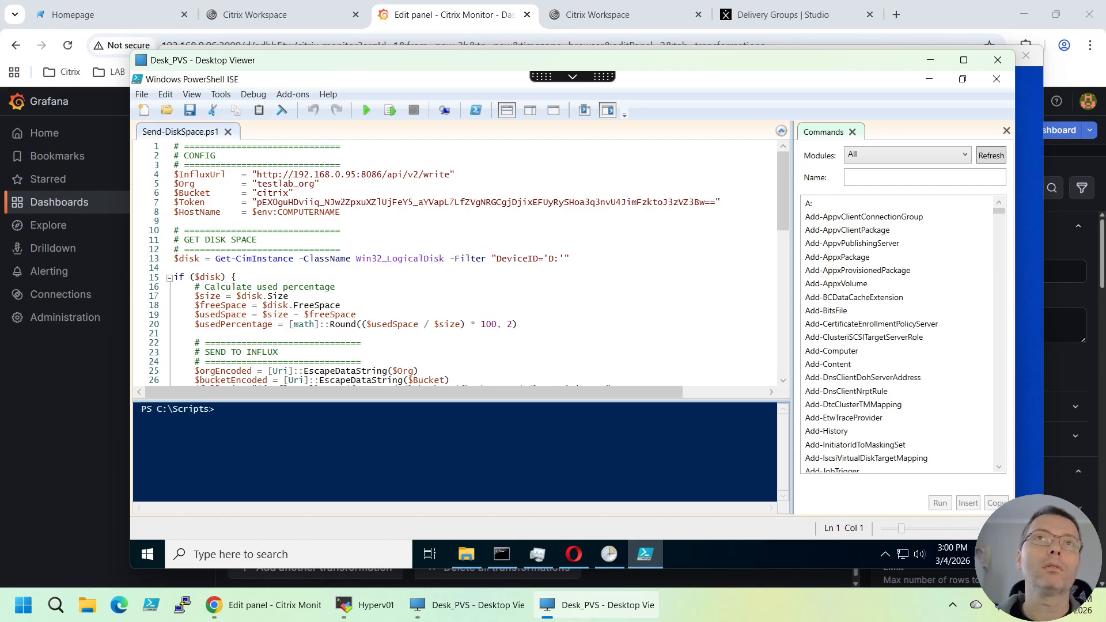
# - Highlight the InfluxDB token value and the host name variable in the script's CONFIG section for review
pyautogui.moveTo(256, 202); pyautogui.dragTo(715, 202)
pyautogui.click(496, 231)
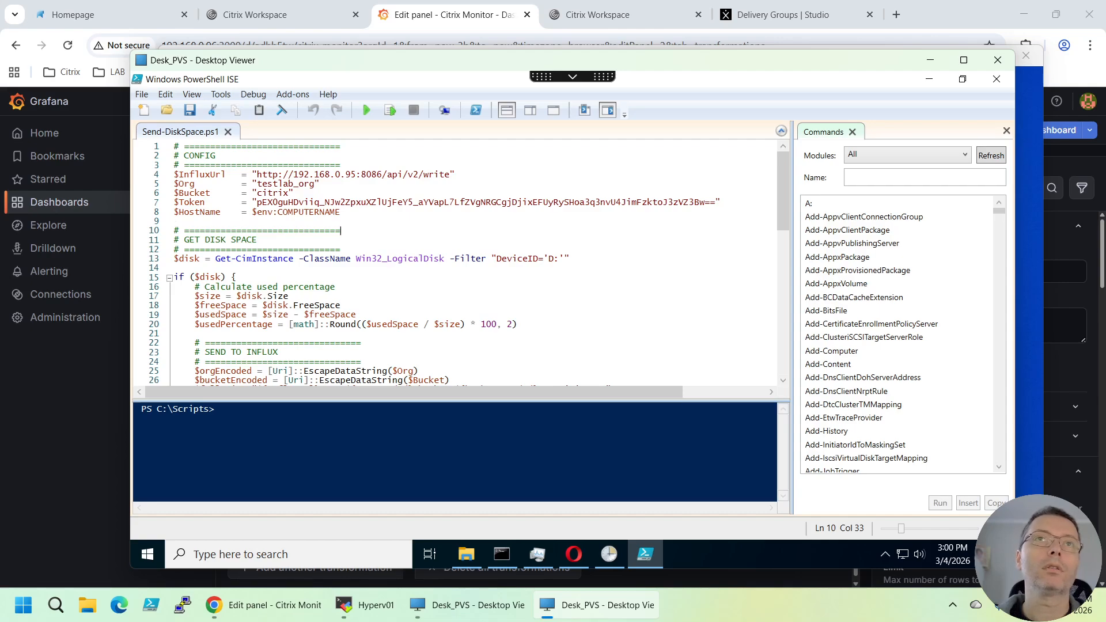
pyautogui.moveTo(342, 213); pyautogui.dragTo(174, 203)
pyautogui.click(268, 220)
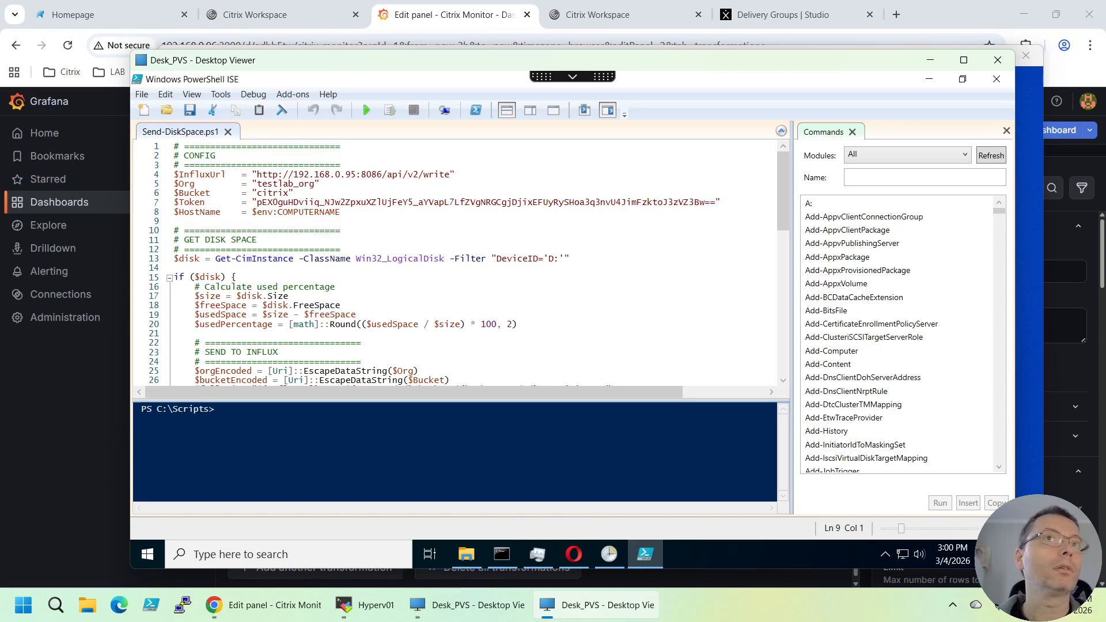
# - Examine the script's disk space and Send to Influx sections through to its last line, enlarging the script pane
pyautogui.scroll(-1, 461, 262)
pyautogui.scroll(-2, 461, 262)
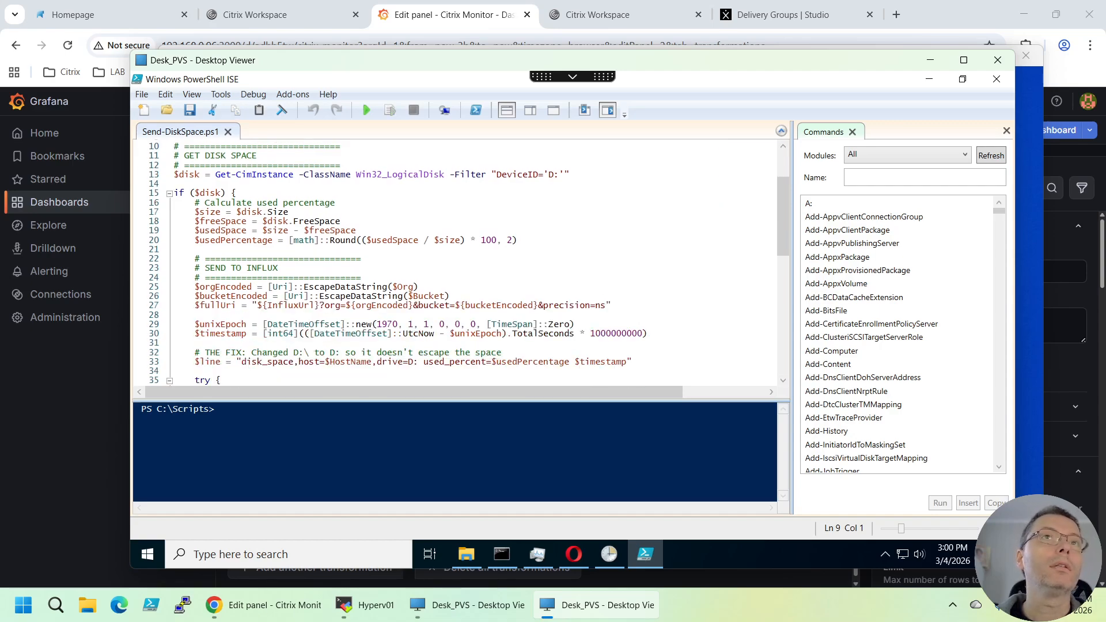
pyautogui.scroll(-1, 461, 262)
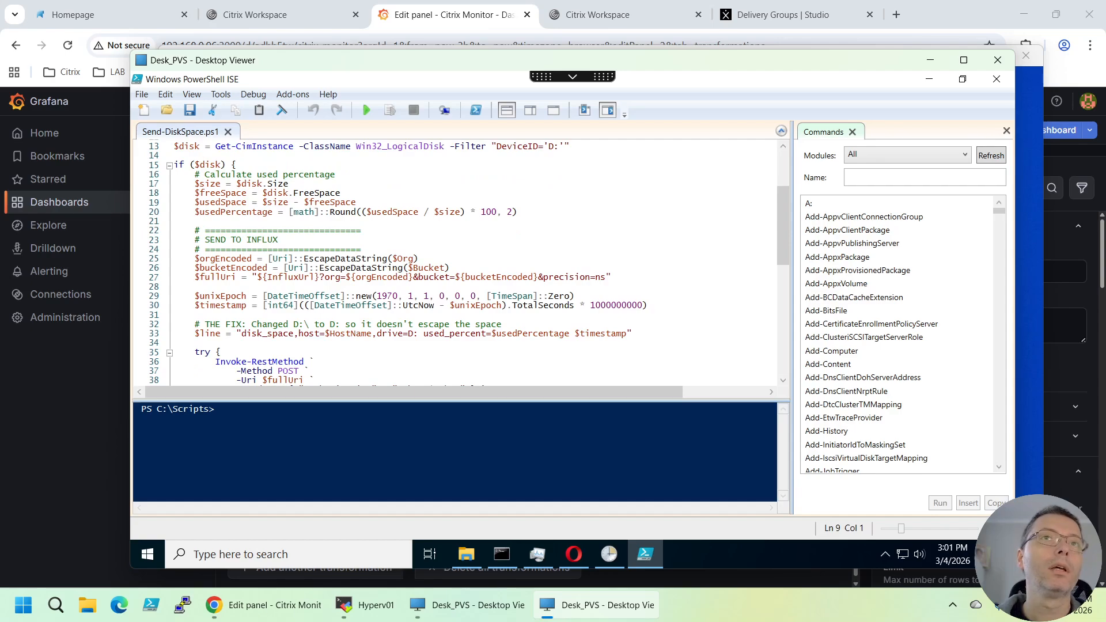
pyautogui.scroll(-2, 460, 262)
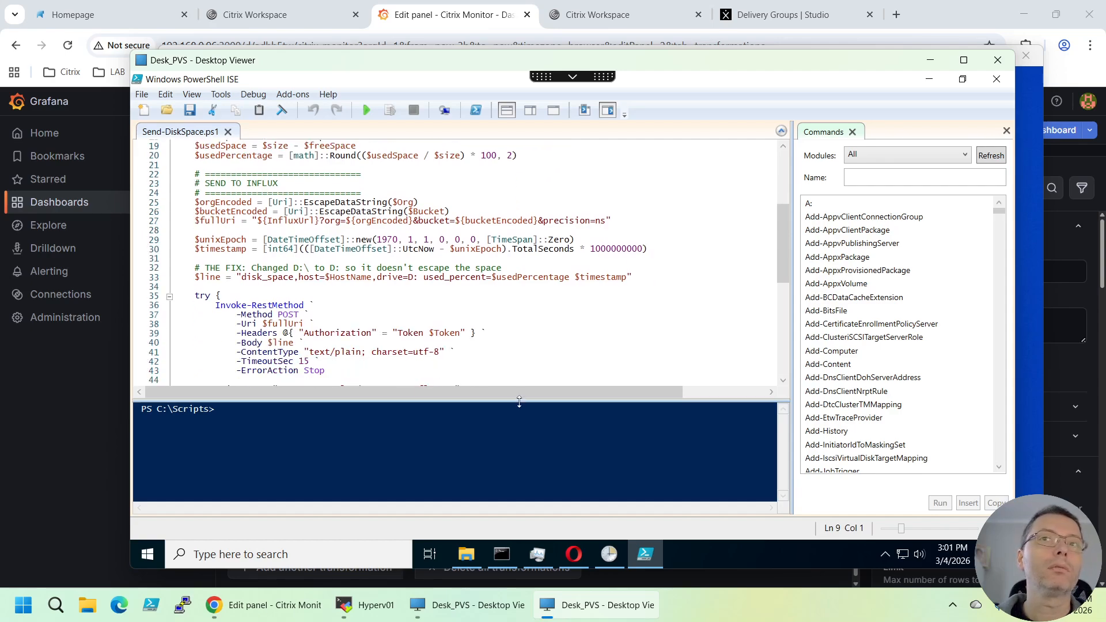
pyautogui.moveTo(524, 400); pyautogui.dragTo(523, 455)
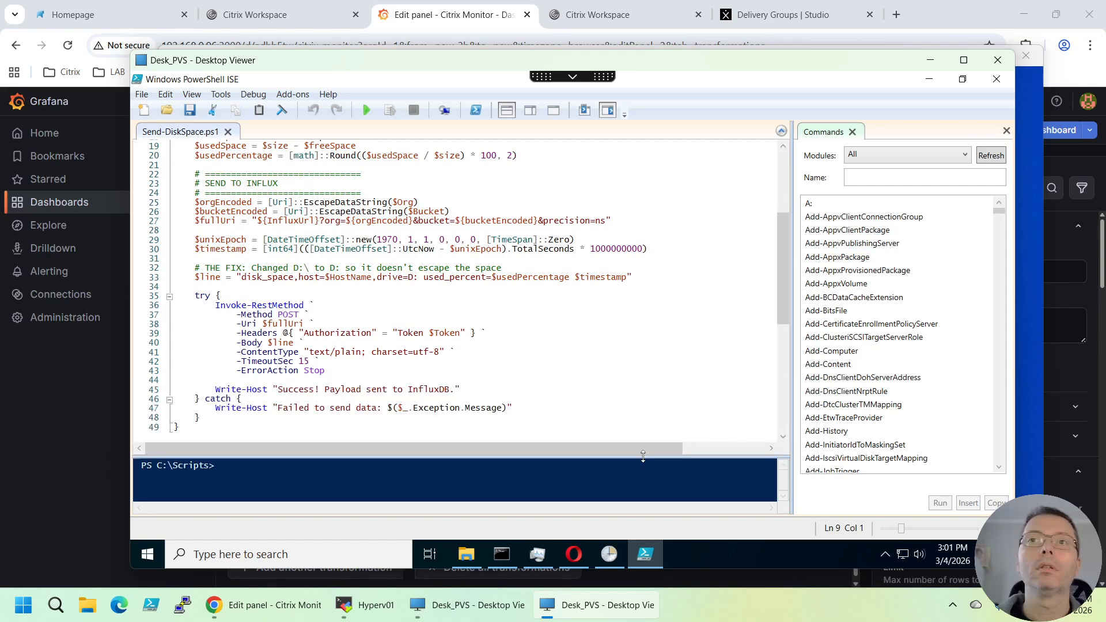
pyautogui.moveTo(643, 456); pyautogui.dragTo(643, 491)
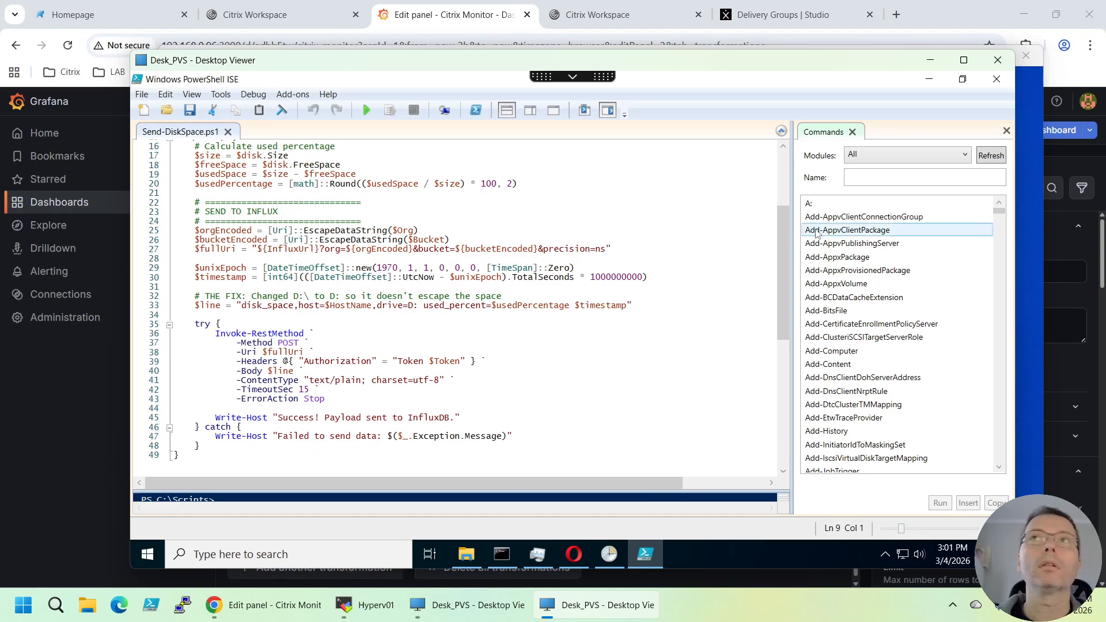
# - Show the remote desktop full screen and review the entire Send-DiskSpace script from CONFIG to the catch block, resizing the script pane
pyautogui.click(963, 60)
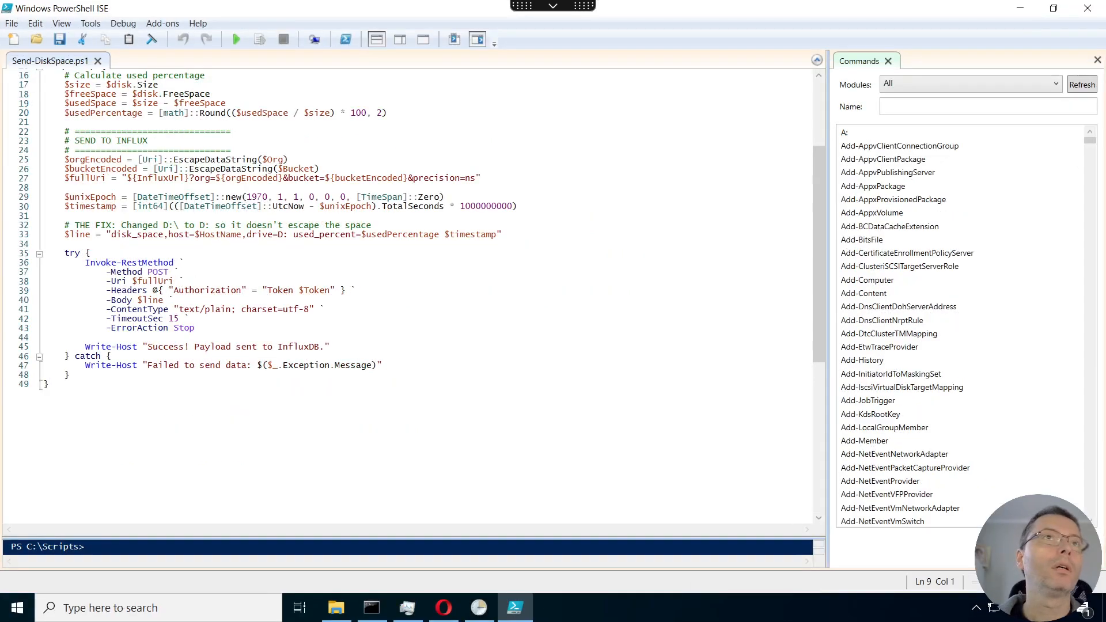
pyautogui.scroll(5, 415, 288)
pyautogui.scroll(-1, 415, 298)
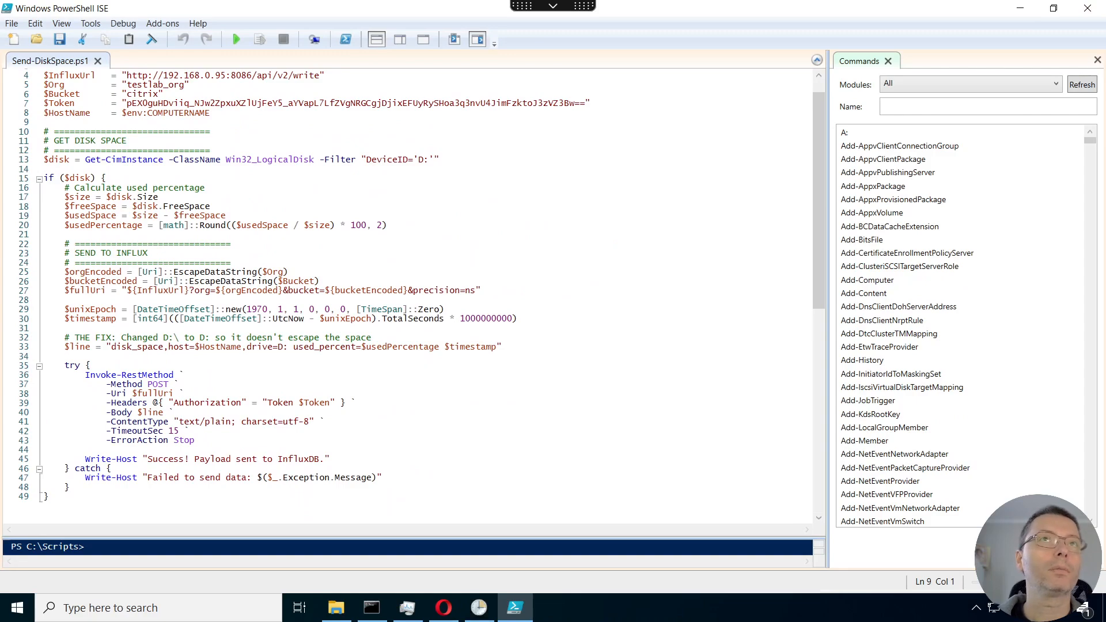
pyautogui.moveTo(292, 538); pyautogui.dragTo(291, 547)
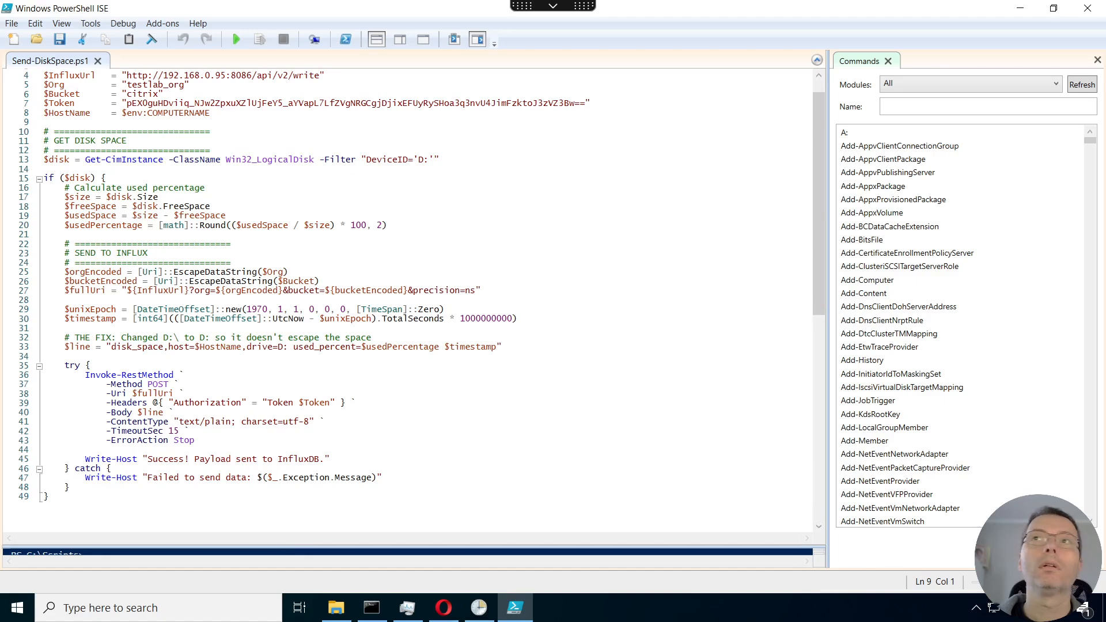
pyautogui.scroll(1, 821, 265)
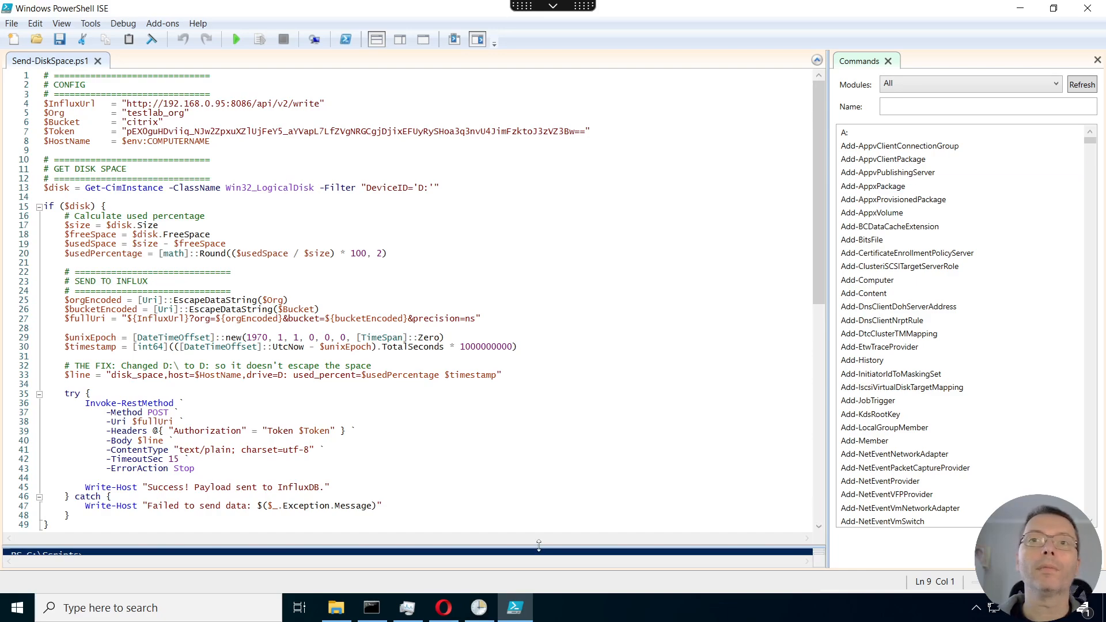
pyautogui.moveTo(539, 545); pyautogui.dragTo(536, 496)
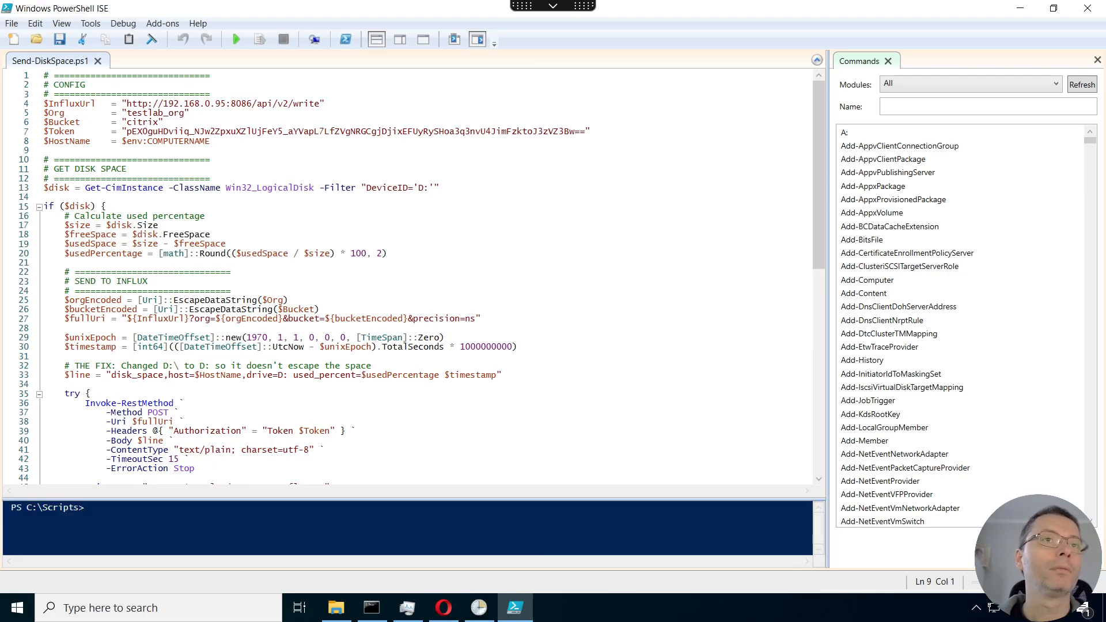
pyautogui.scroll(-3, 415, 276)
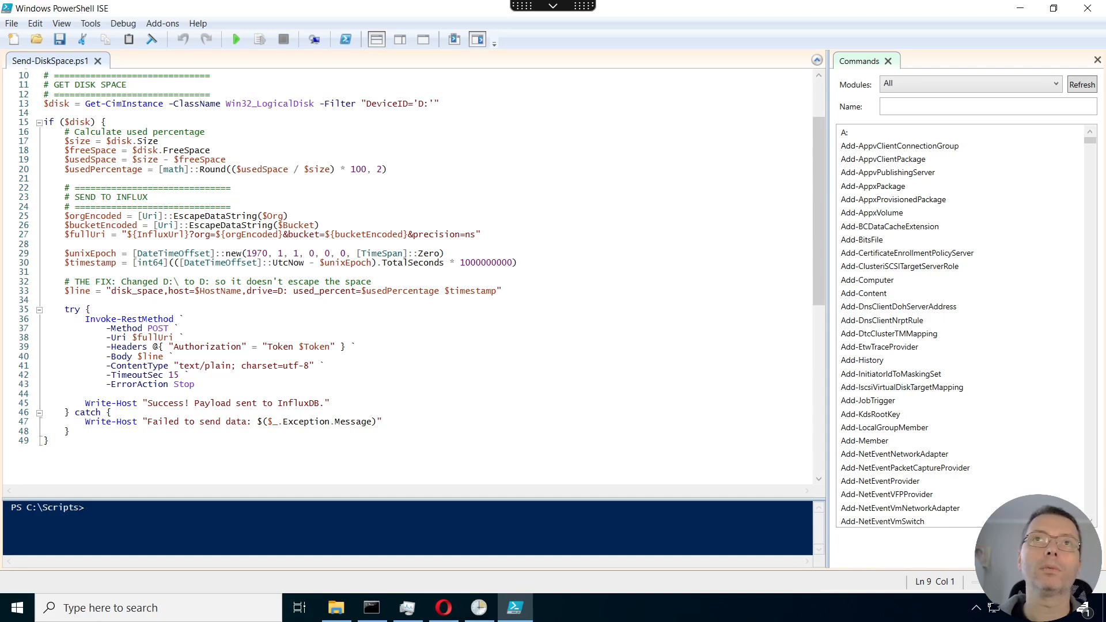
pyautogui.moveTo(819, 227); pyautogui.dragTo(815, 170)
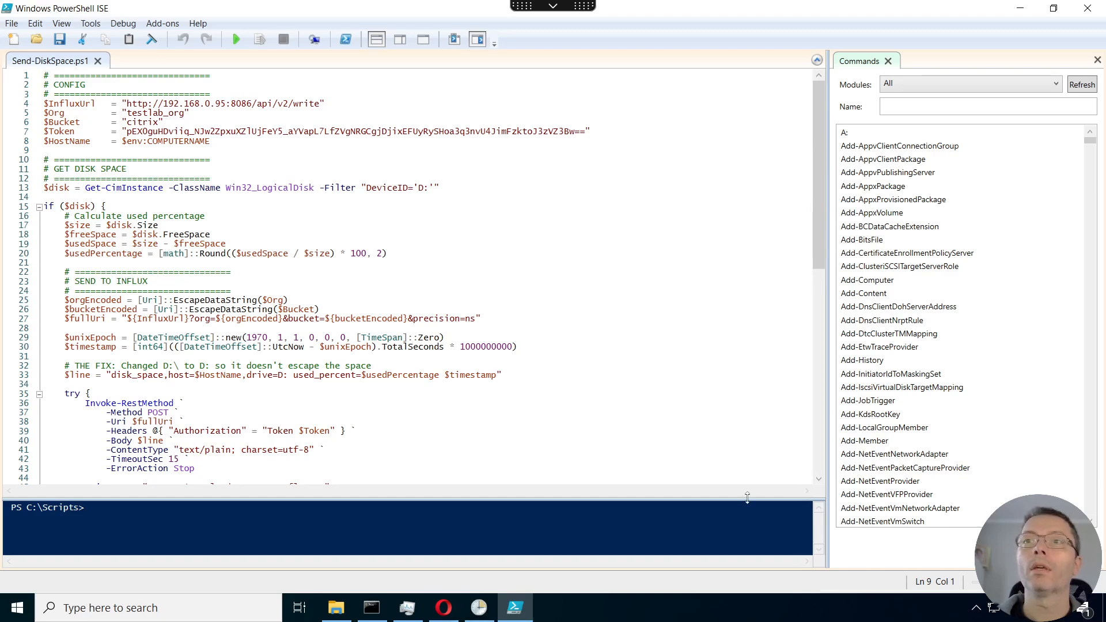
pyautogui.moveTo(747, 499); pyautogui.dragTo(747, 345)
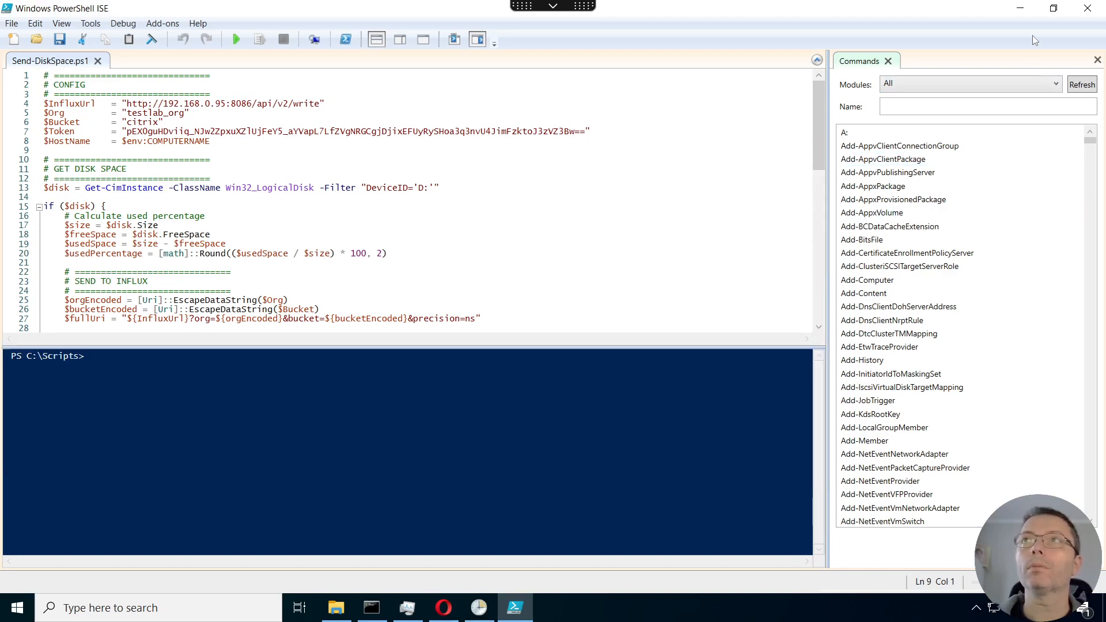
# - Minimize the script editor, bring up the Send-DiskSpace task in Task Scheduler and widen the task list's Status column
pyautogui.click(1019, 10)
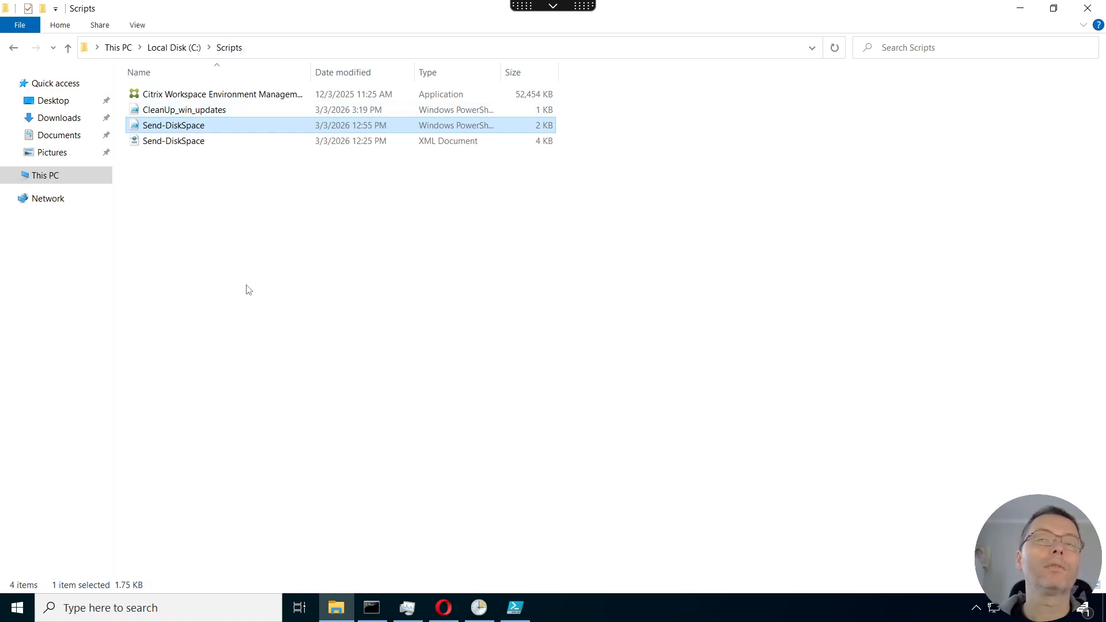
pyautogui.click(479, 607)
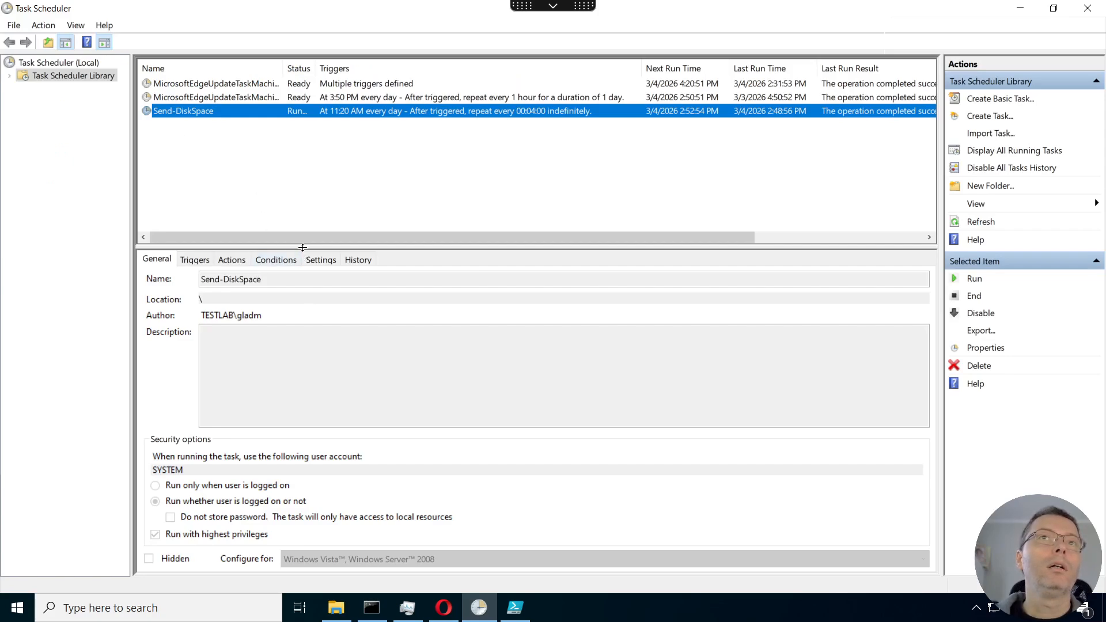
pyautogui.moveTo(301, 248); pyautogui.dragTo(311, 208)
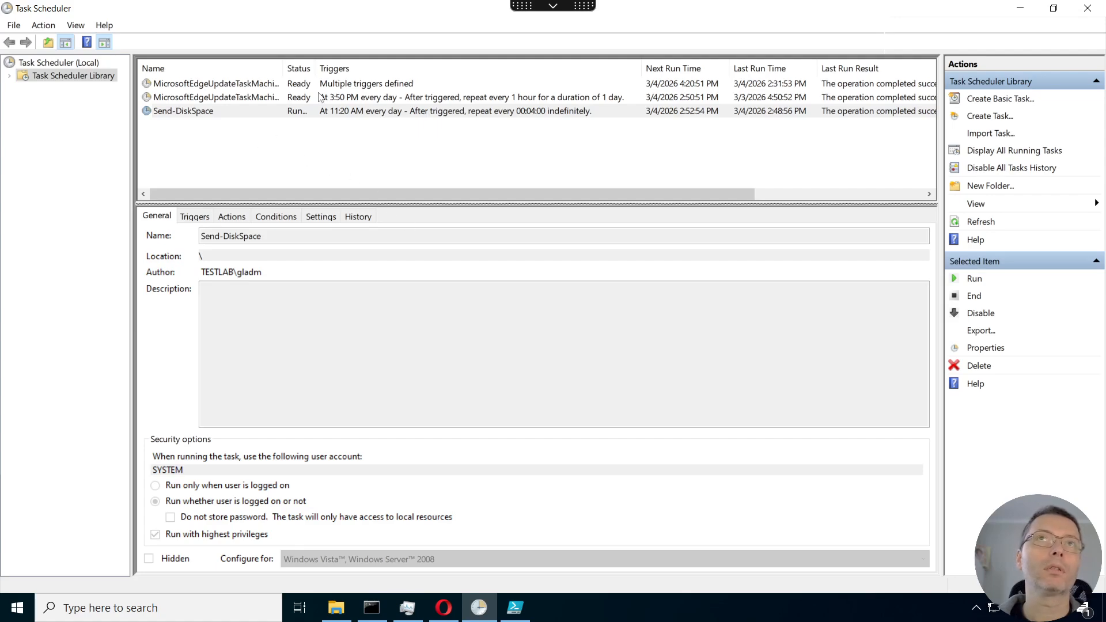
pyautogui.moveTo(317, 68); pyautogui.dragTo(344, 67)
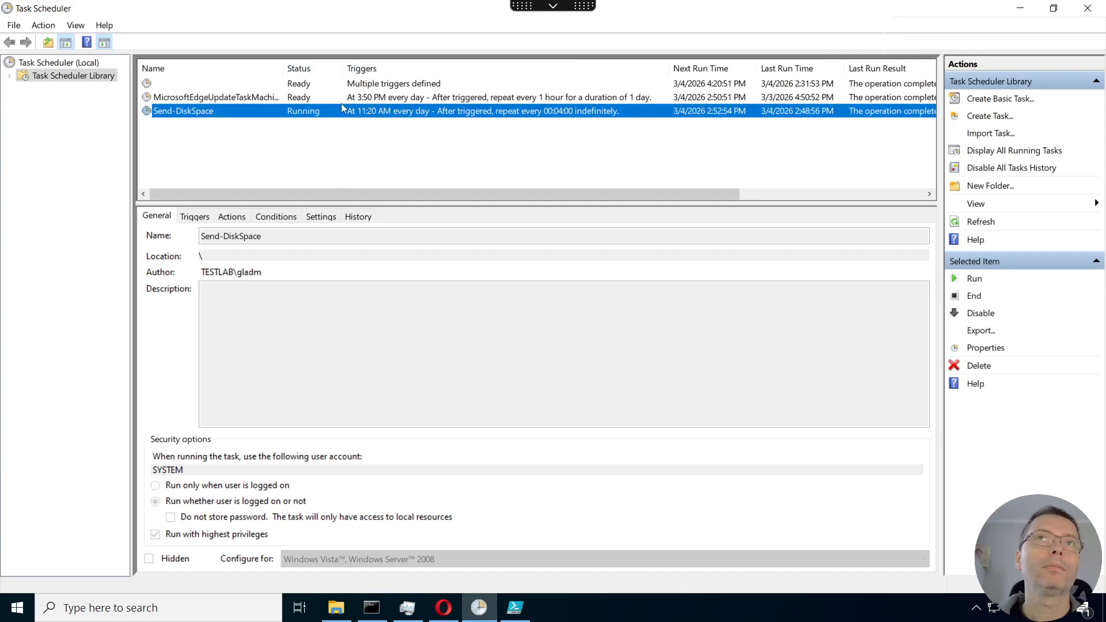
# - Review the Send-DiskSpace task's daily trigger and its repetition settings in the task's properties, closing the trigger without changes
pyautogui.click(205, 222)
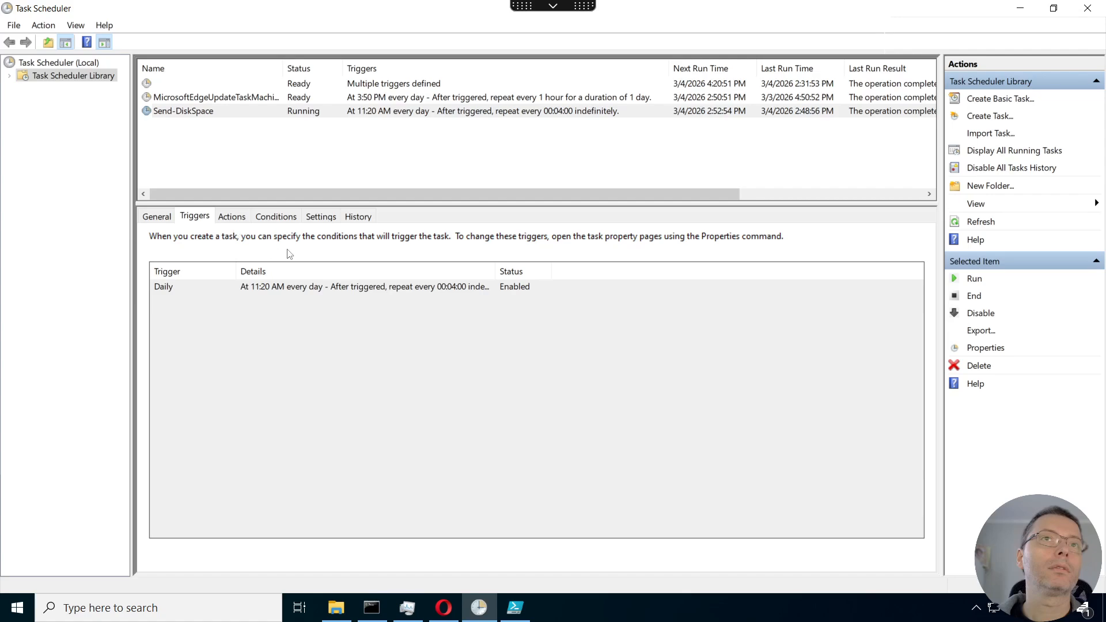
pyautogui.click(310, 290)
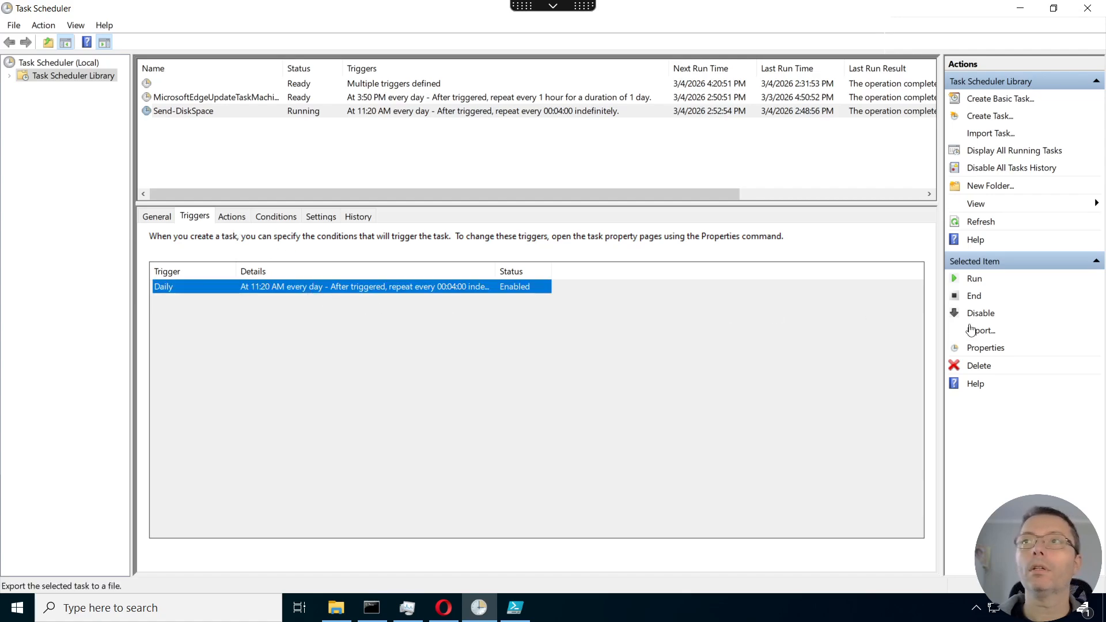
pyautogui.click(985, 348)
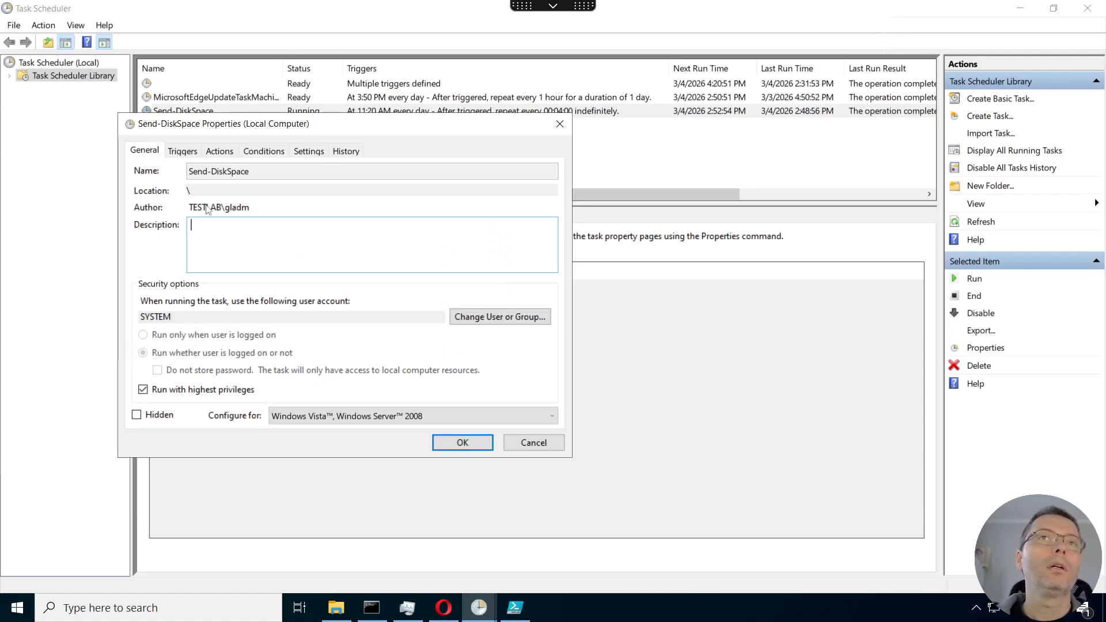
pyautogui.click(187, 153)
pyautogui.click(227, 408)
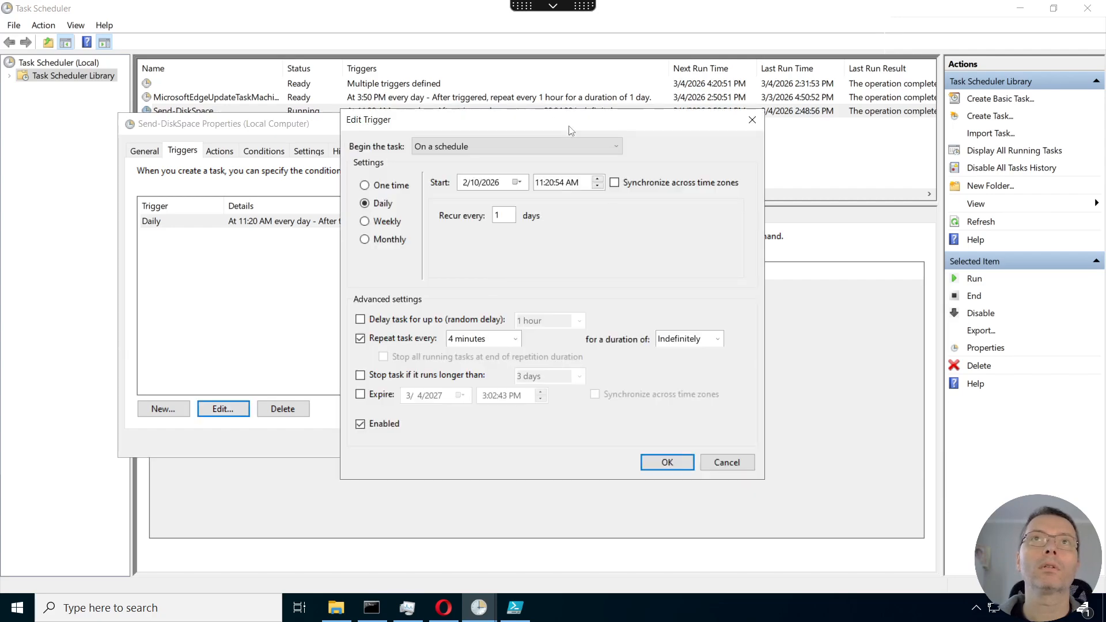
pyautogui.moveTo(559, 121); pyautogui.dragTo(593, 147)
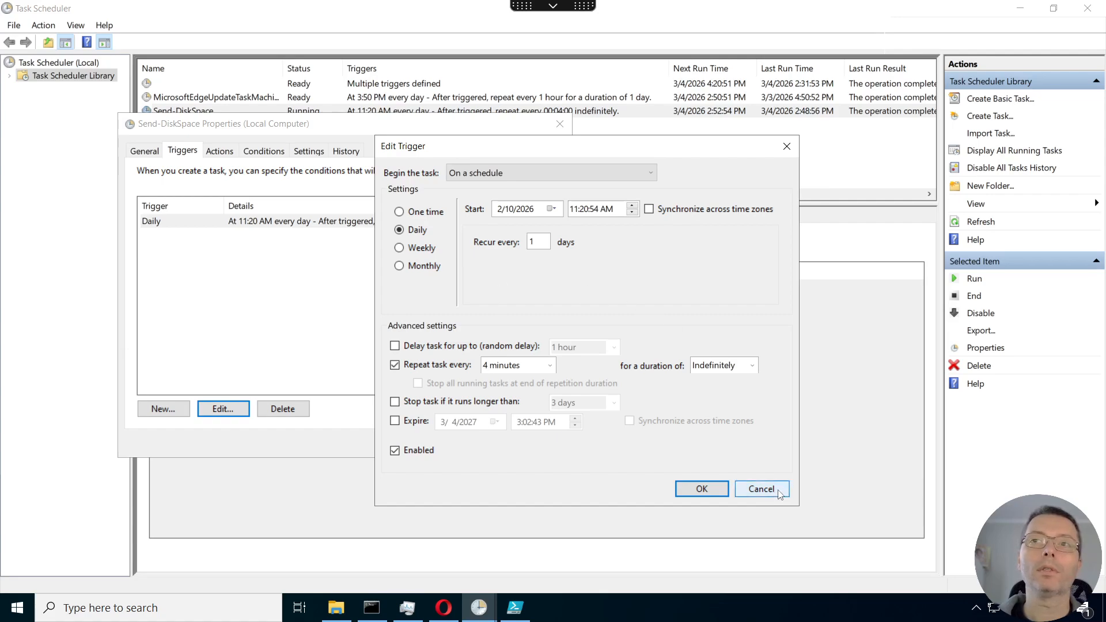
pyautogui.click(761, 489)
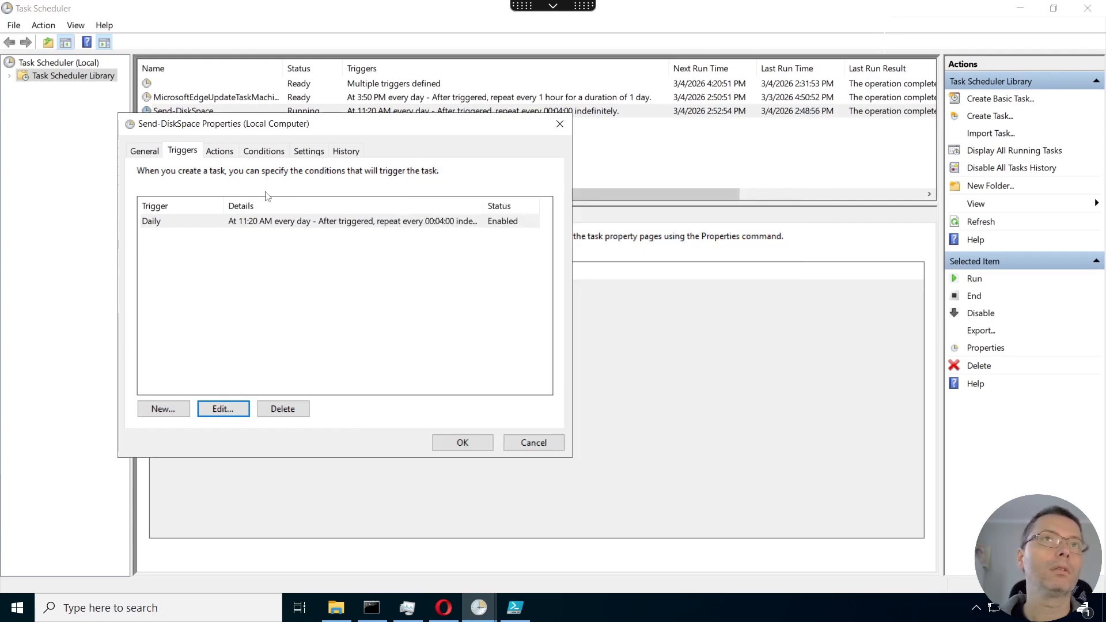
# - Examine the task's start-a-program action, reading the full PowerShell arguments through to the script path, and leave the action without changes
pyautogui.click(219, 151)
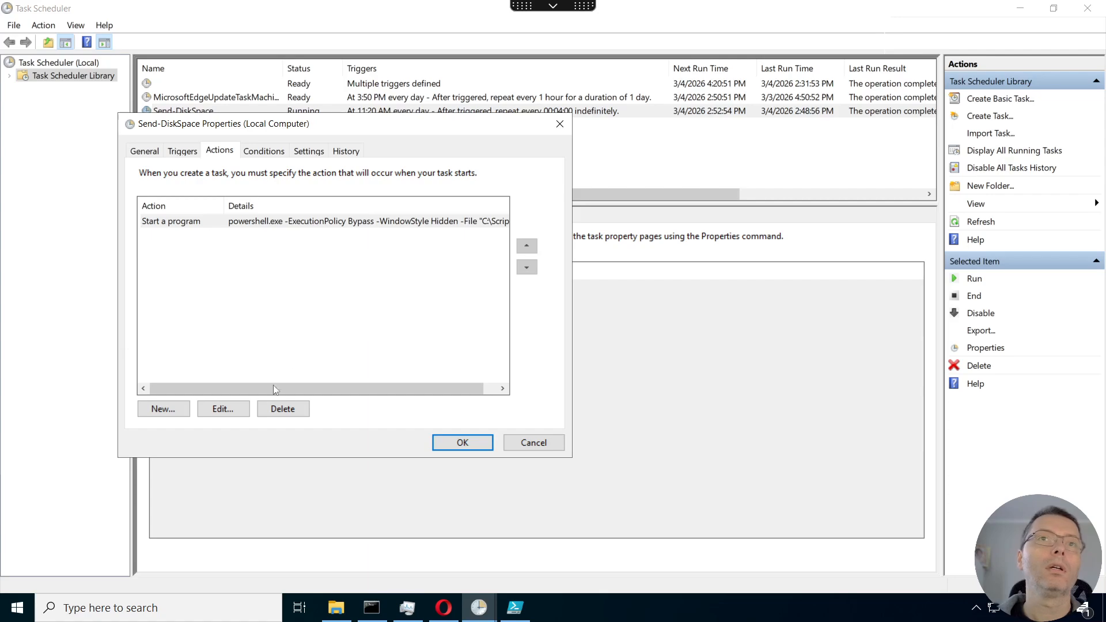
pyautogui.click(223, 409)
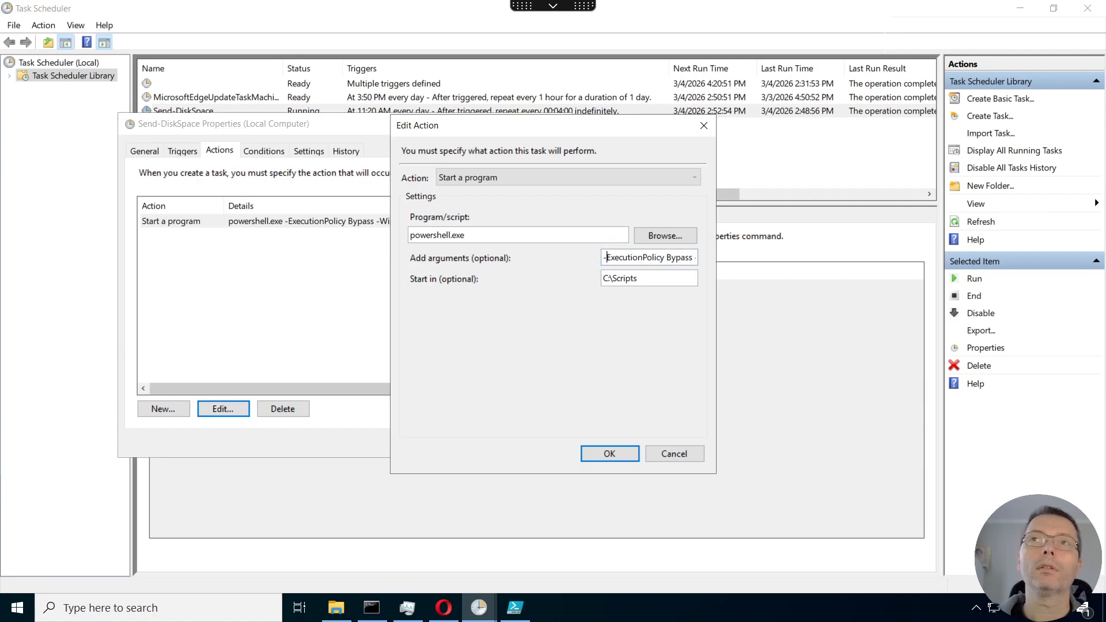
pyautogui.moveTo(606, 258); pyautogui.dragTo(667, 257)
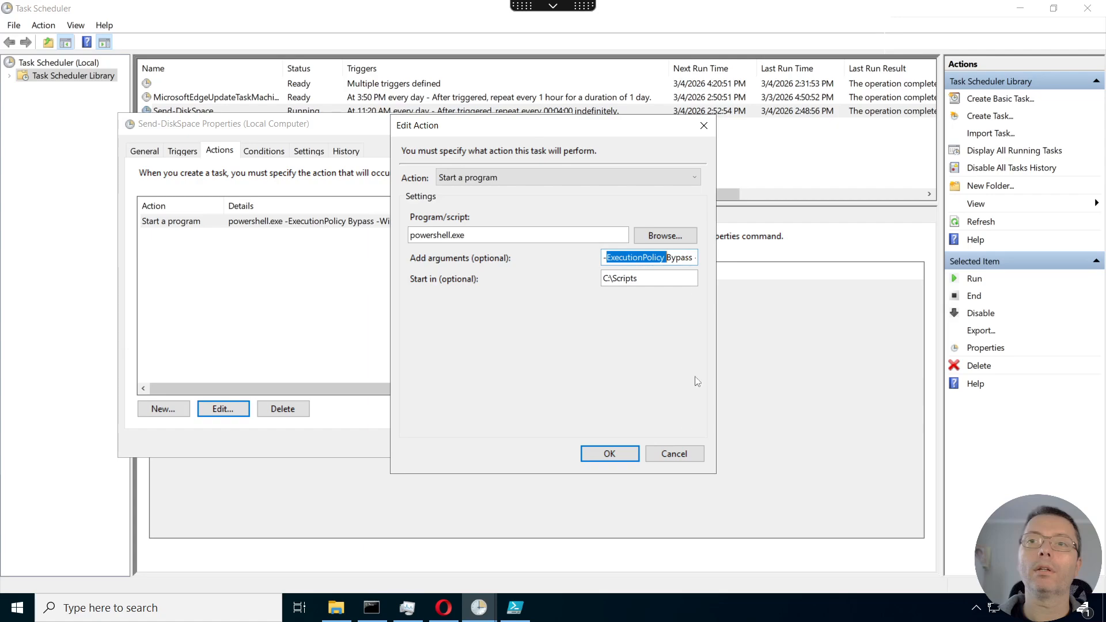
pyautogui.click(642, 258)
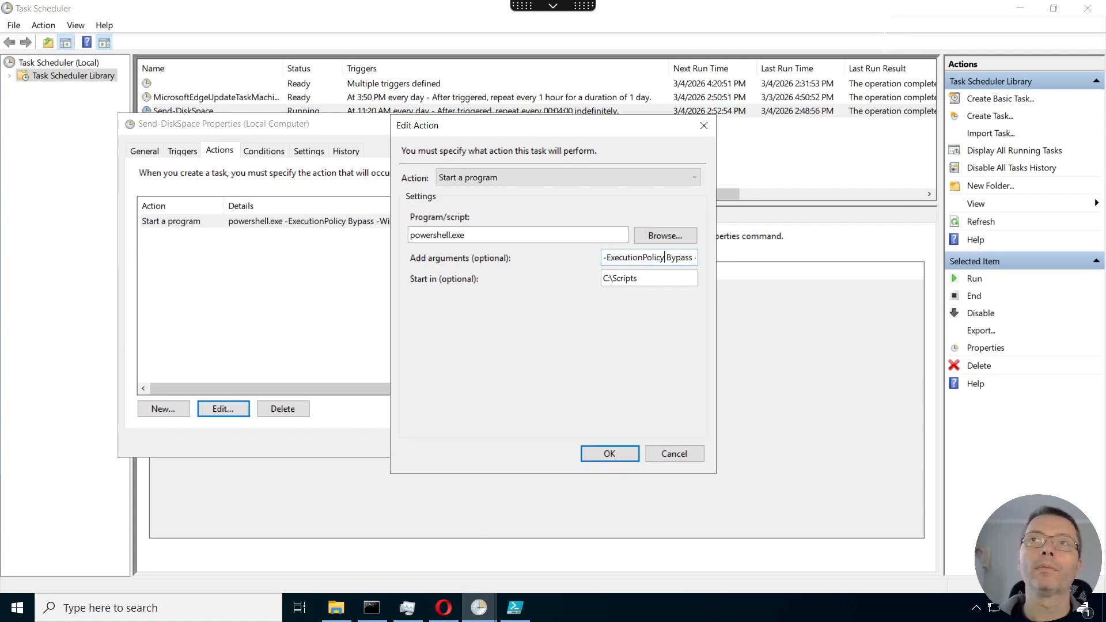
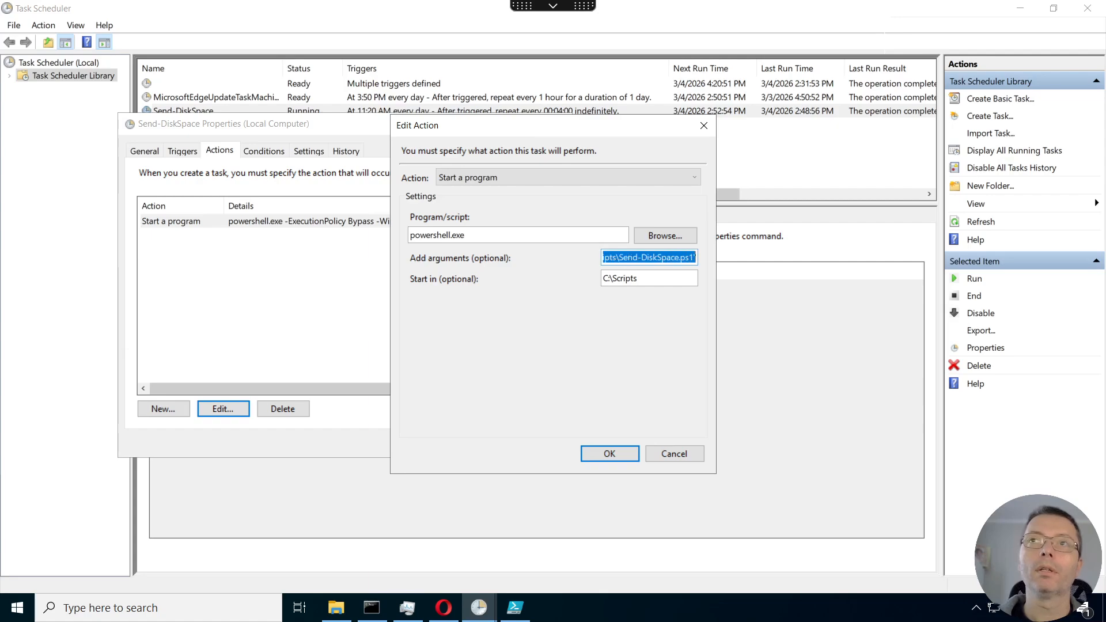
pyautogui.click(616, 257)
pyautogui.hotkey('shift', 'Home')
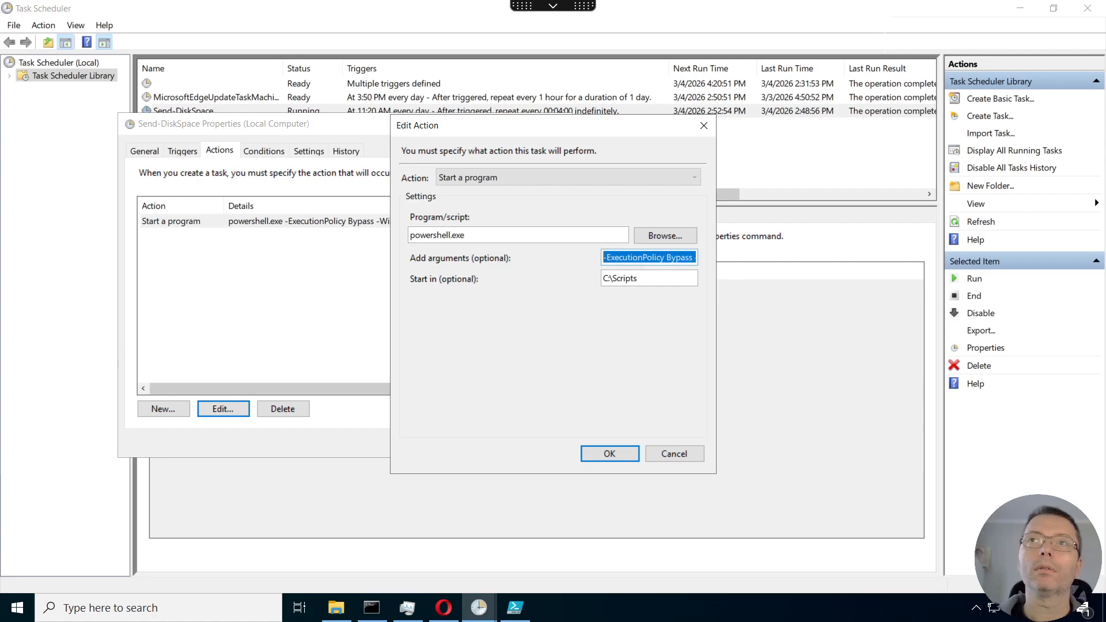
pyautogui.click(658, 257)
pyautogui.moveTo(669, 257); pyautogui.dragTo(716, 258)
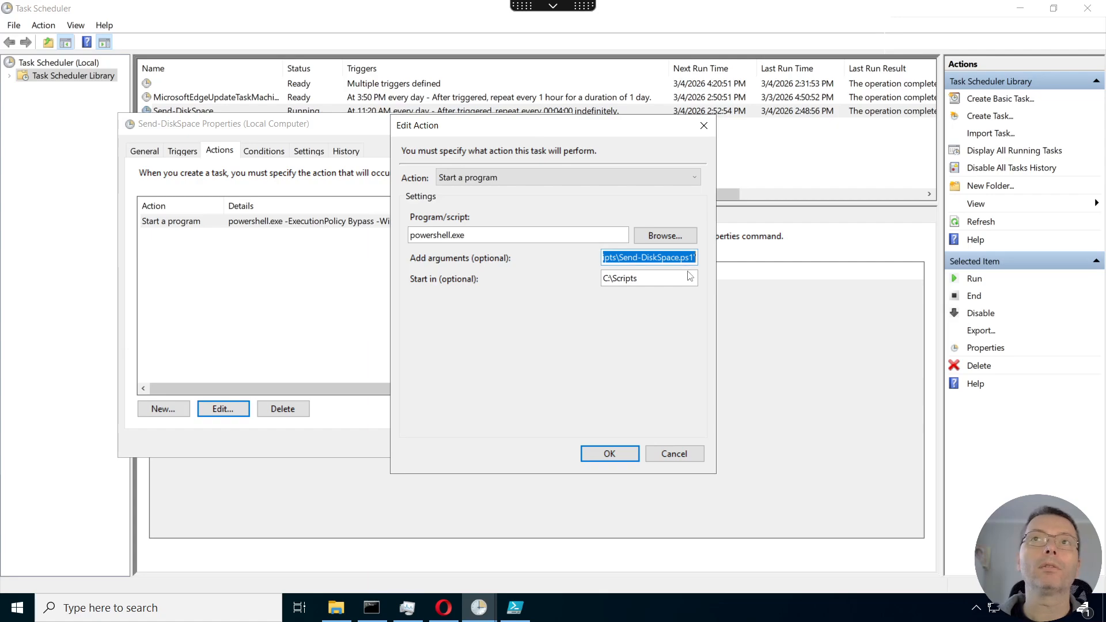
pyautogui.click(681, 456)
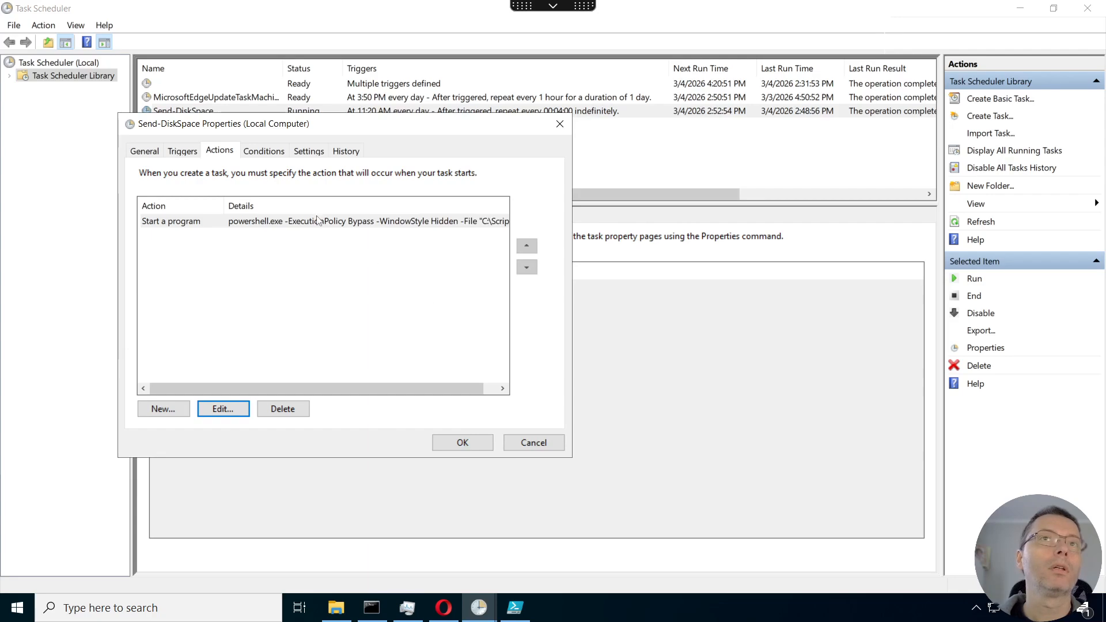
# - Look through the task's conditions, additional settings and general options, and close its properties without saving
pyautogui.click(268, 154)
pyautogui.click(316, 156)
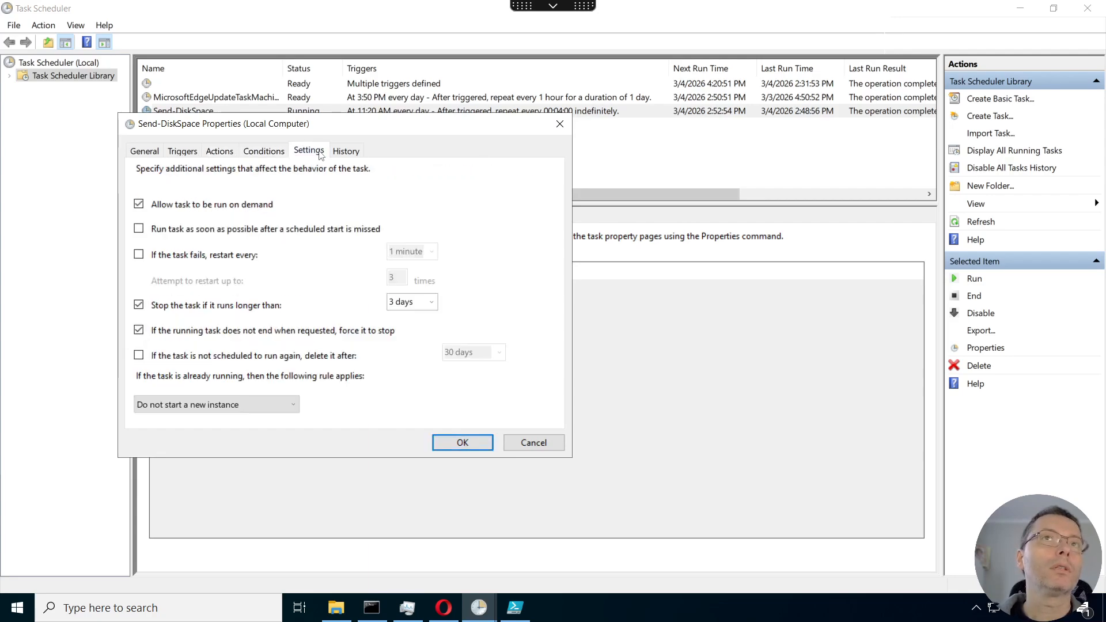
pyautogui.click(277, 153)
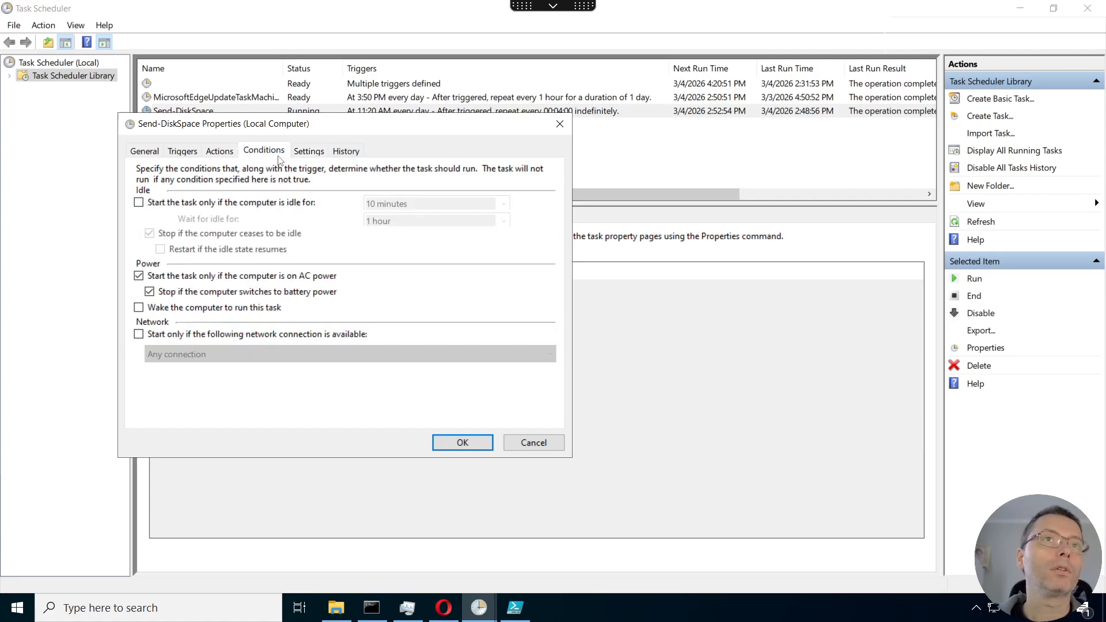
pyautogui.click(223, 155)
pyautogui.click(182, 157)
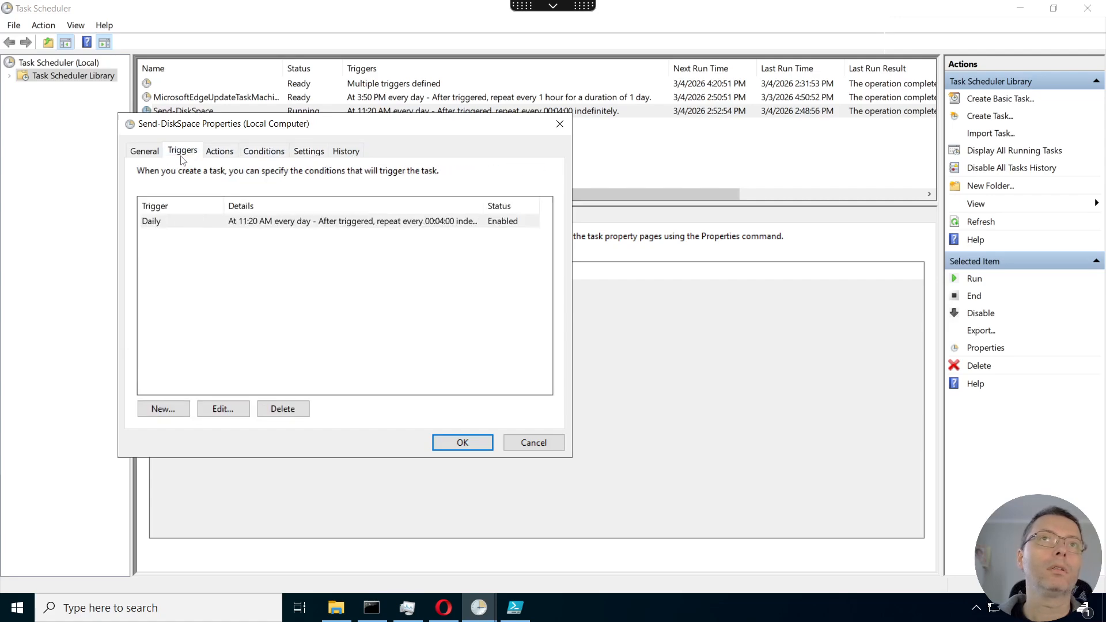
pyautogui.click(149, 153)
pyautogui.click(527, 441)
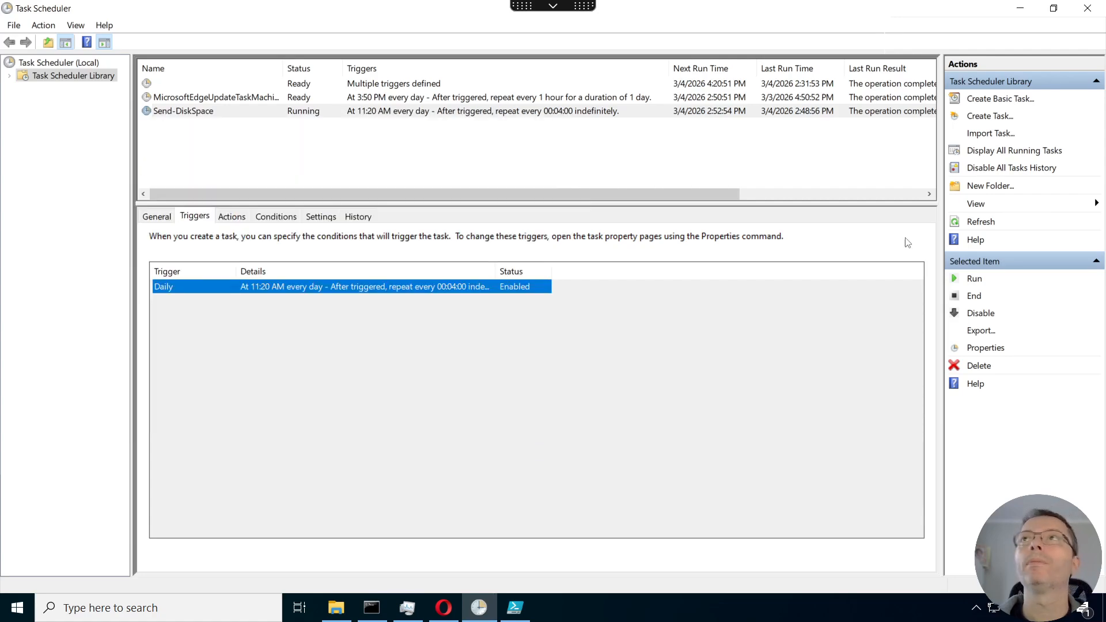
# - Return the full-screen remote desktop to a window and minimize both Desk_PVS sessions and Task Manager to get back to Grafana
pyautogui.click(554, 6)
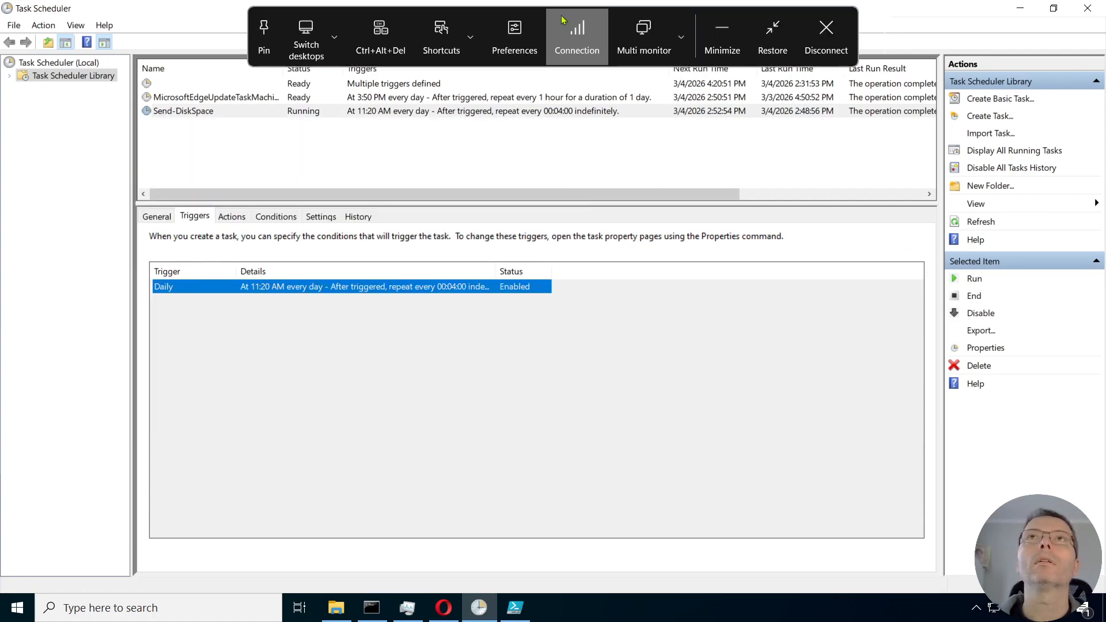
pyautogui.click(779, 59)
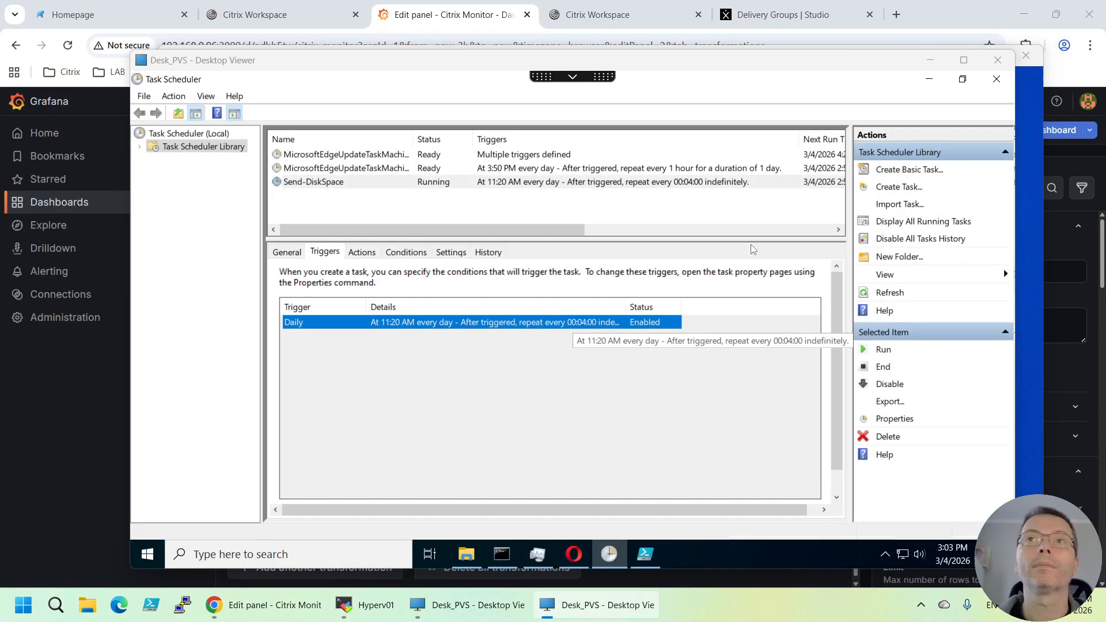
pyautogui.click(931, 60)
pyautogui.click(840, 101)
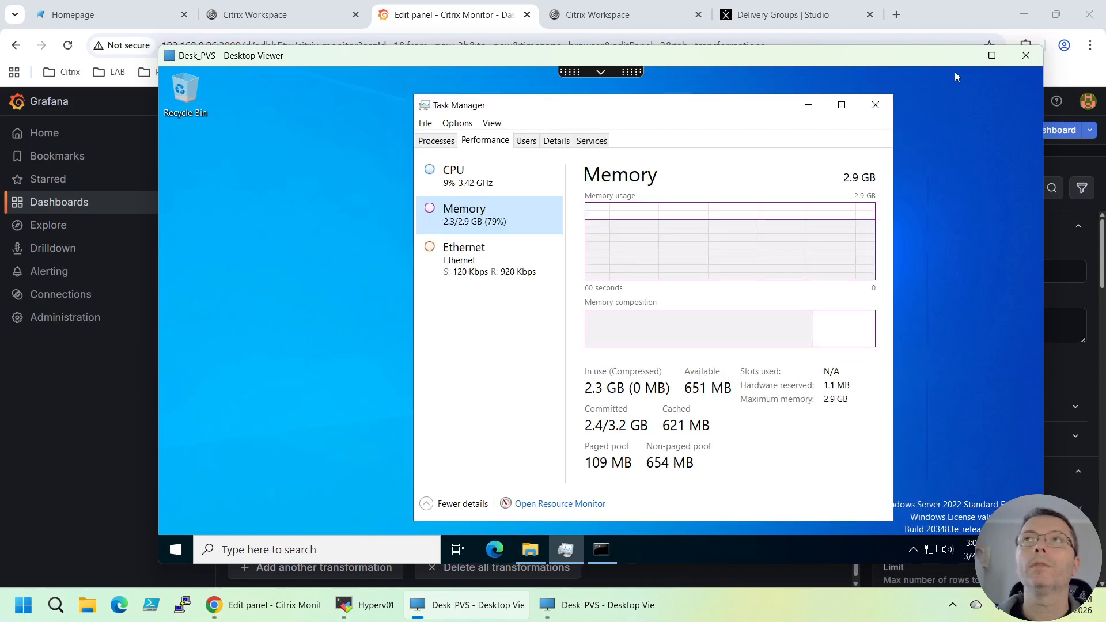
pyautogui.click(809, 106)
pyautogui.click(958, 57)
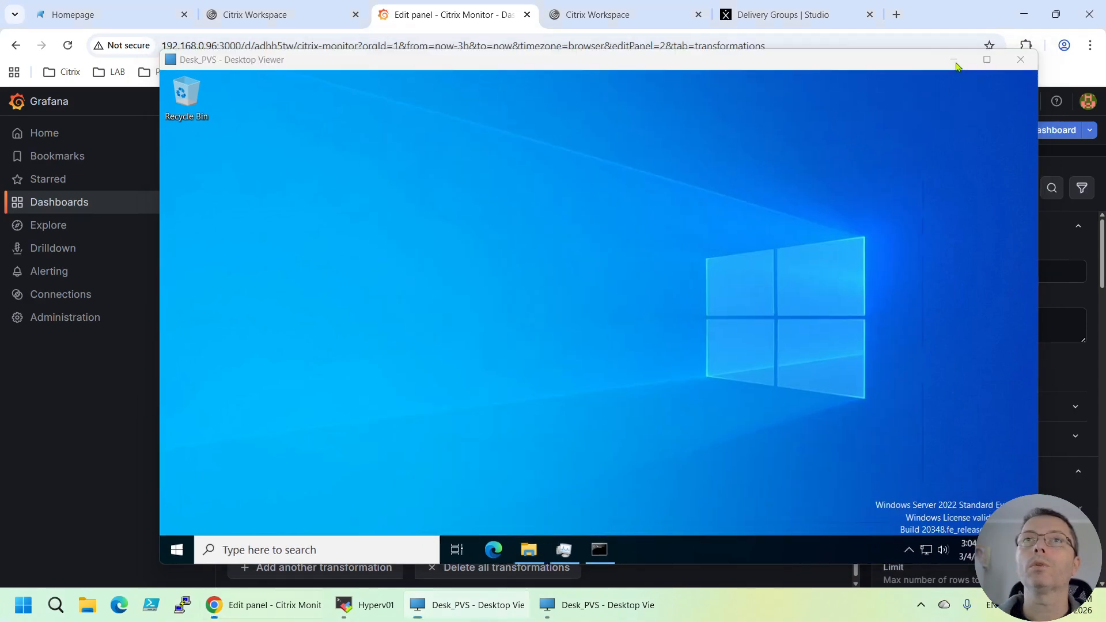